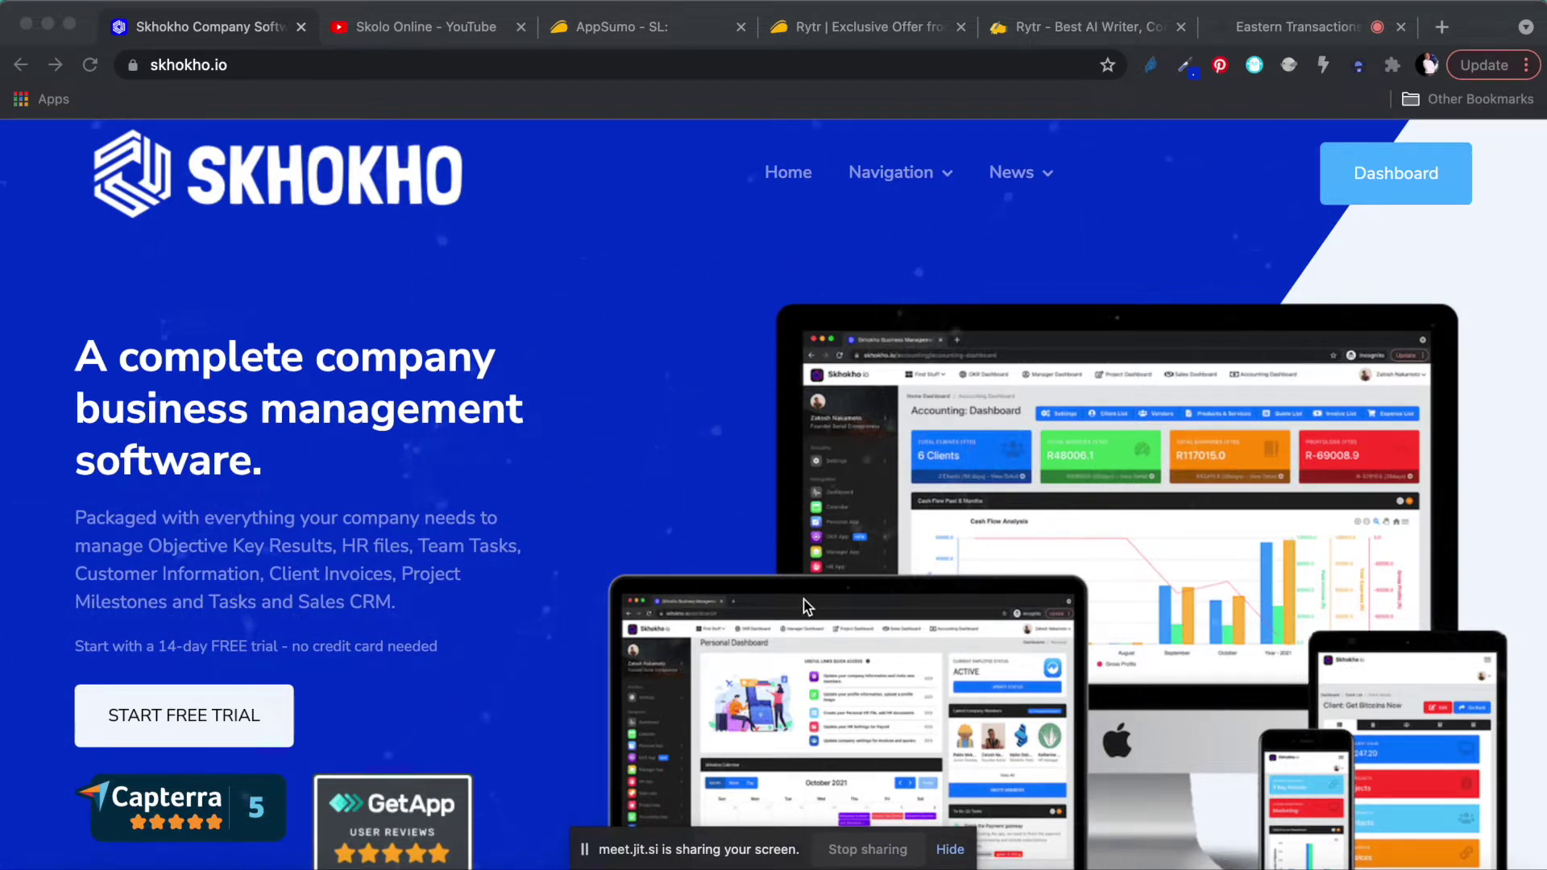
# Step: Look through the Skhokho homepage, from the product introduction down to the client portal section and back
pyautogui.scroll(-2, 805, 606)
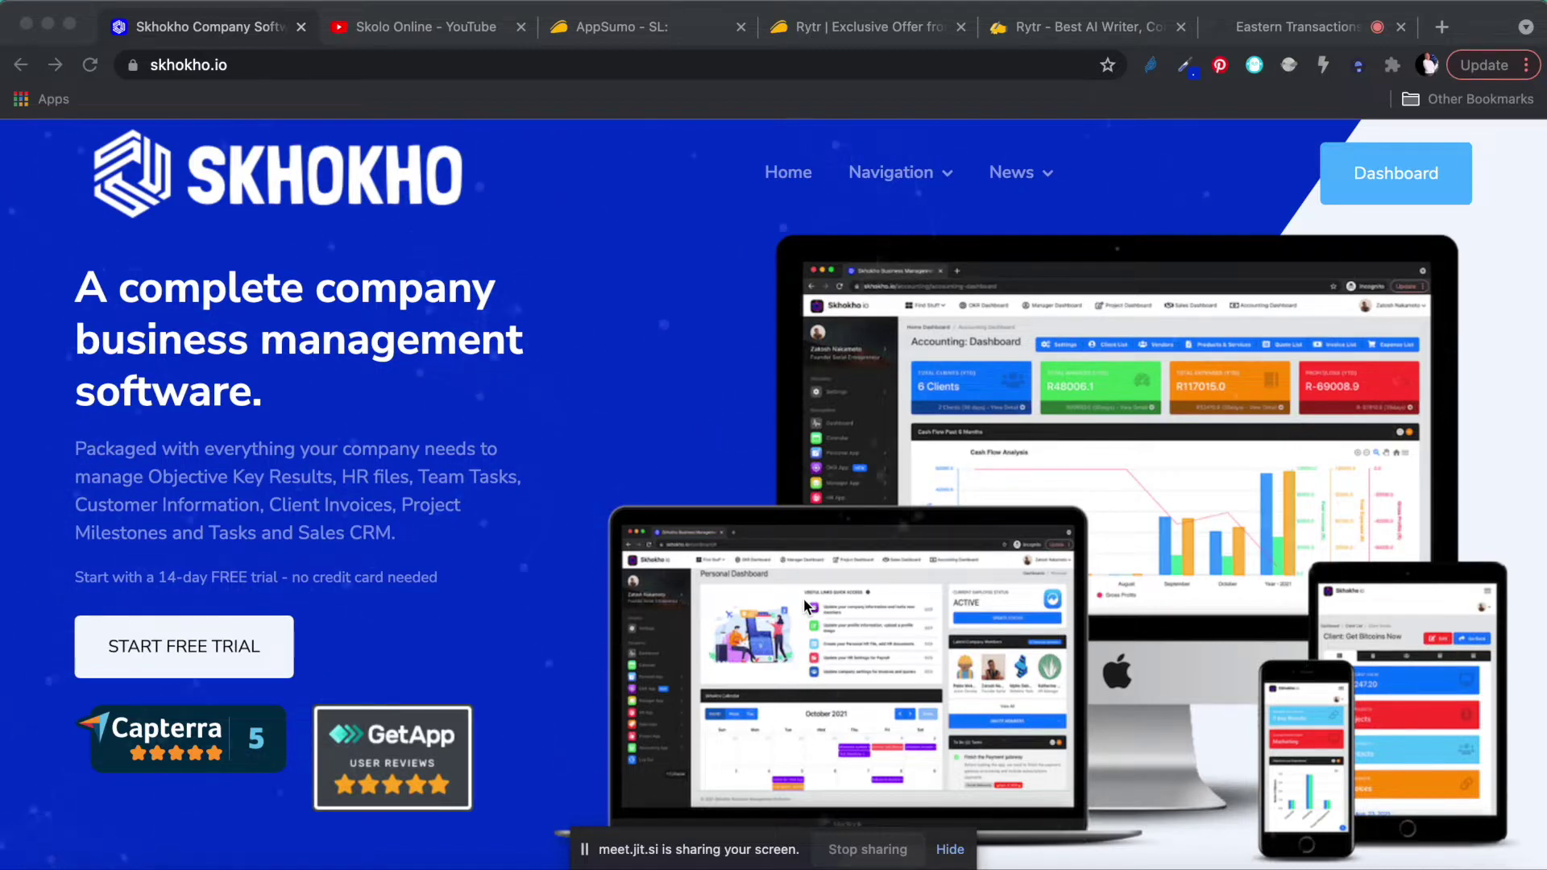
pyautogui.scroll(-3, 804, 606)
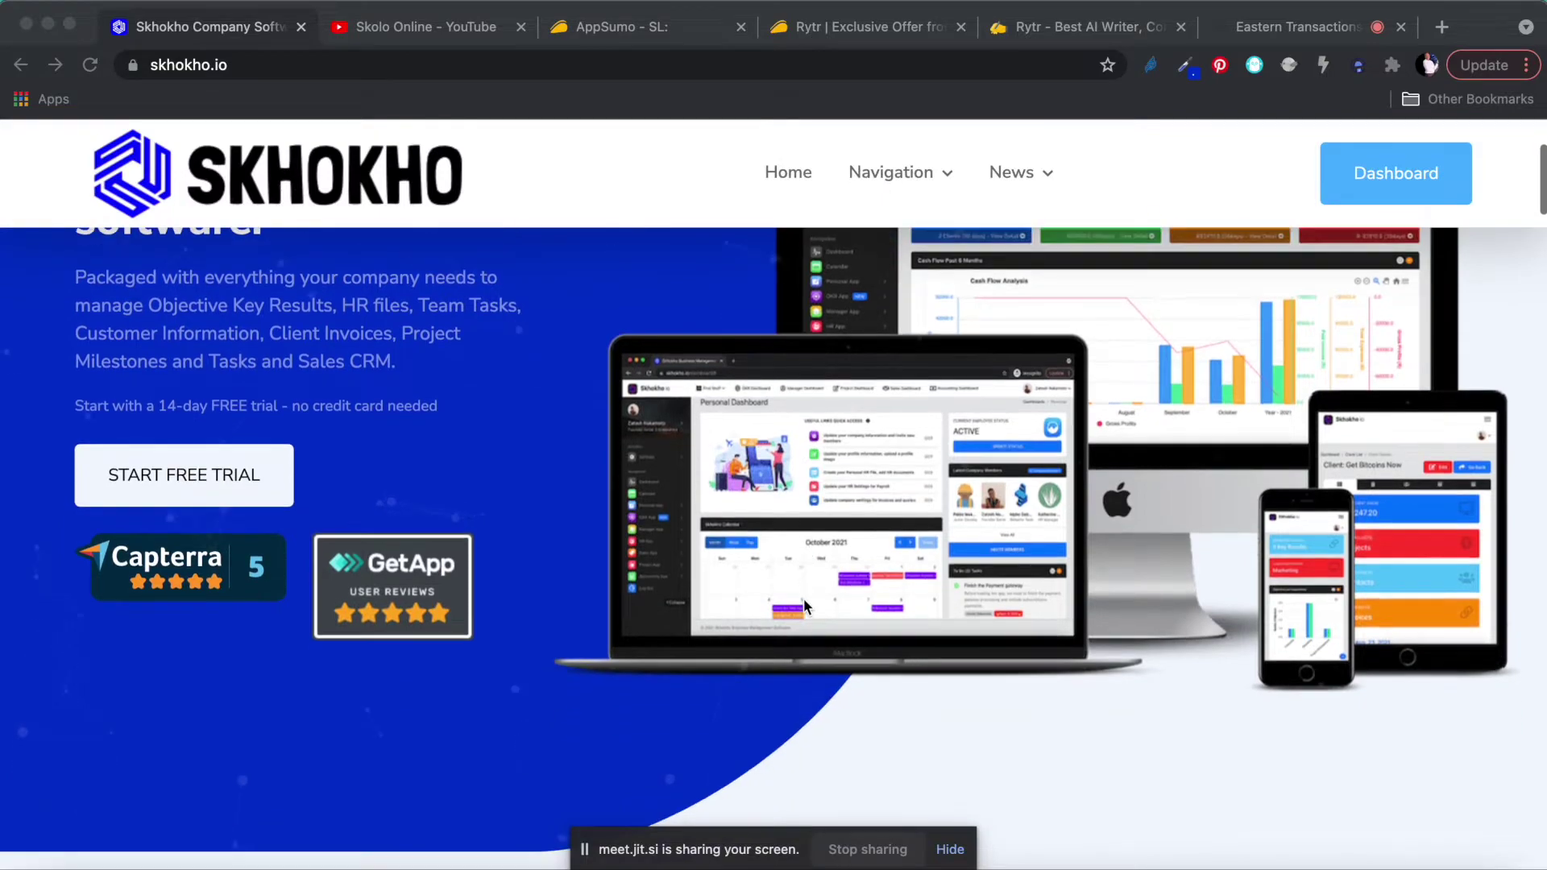
pyautogui.scroll(5, 804, 606)
pyautogui.scroll(-3, 804, 606)
pyautogui.scroll(3, 804, 606)
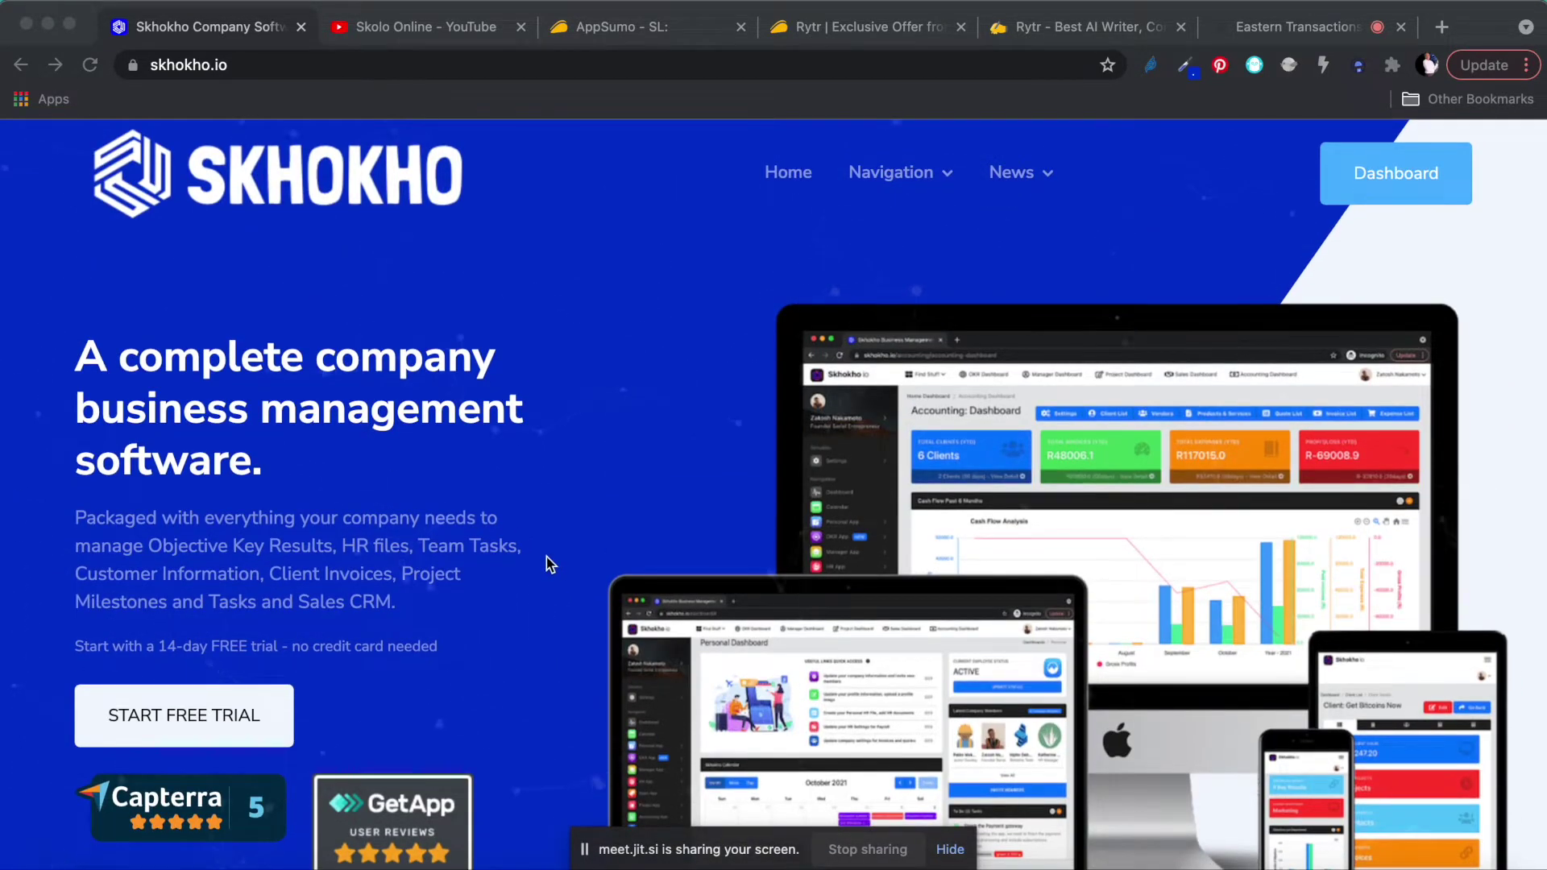
pyautogui.scroll(-10, 547, 563)
pyautogui.scroll(-20, 546, 557)
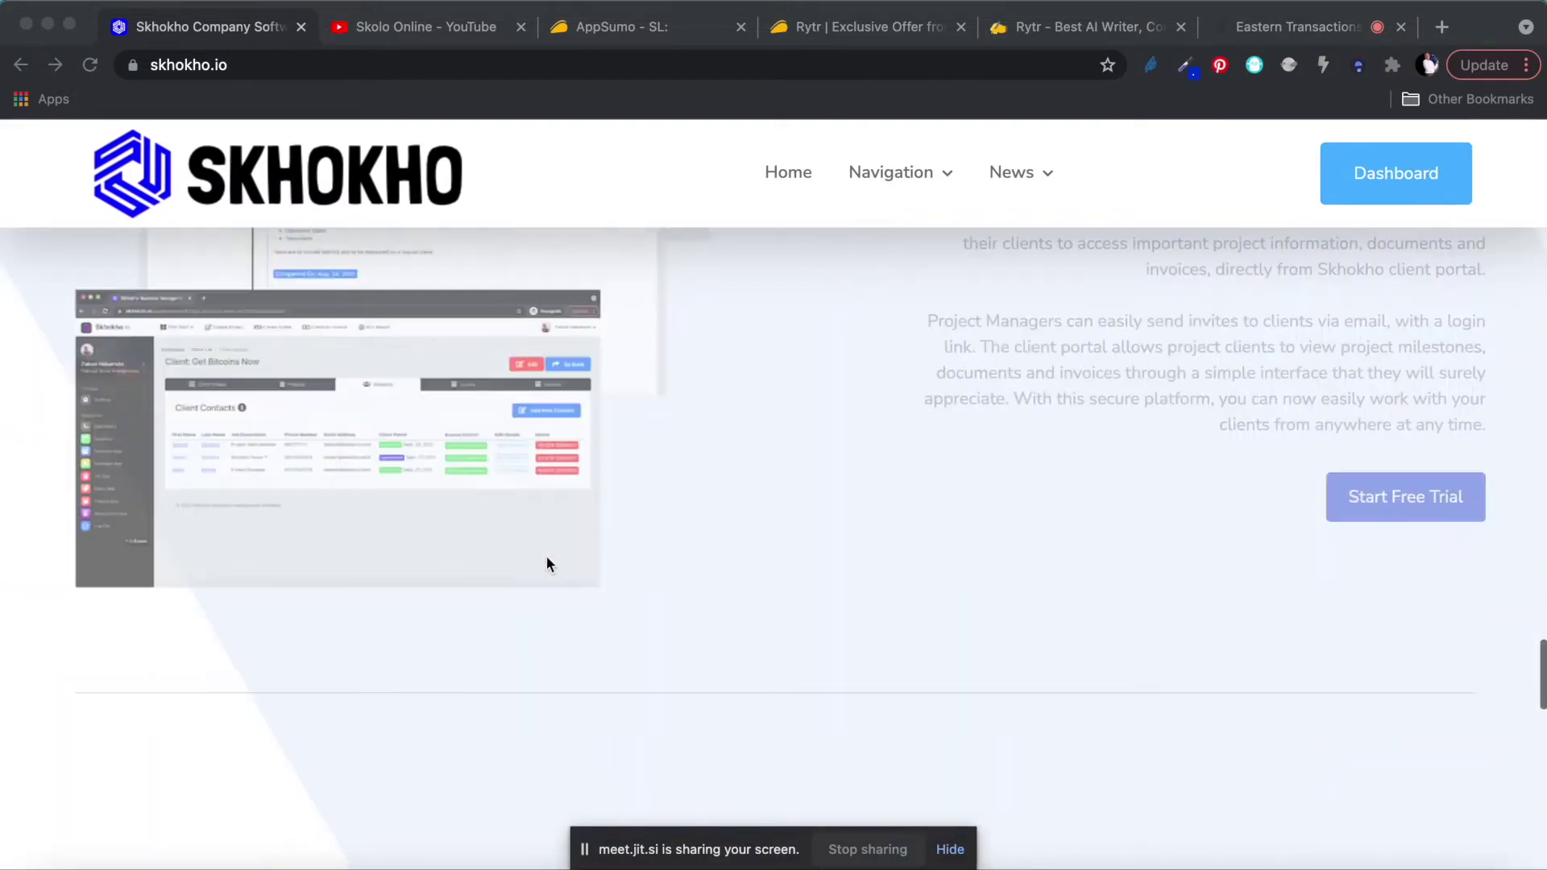
pyautogui.scroll(20, 546, 556)
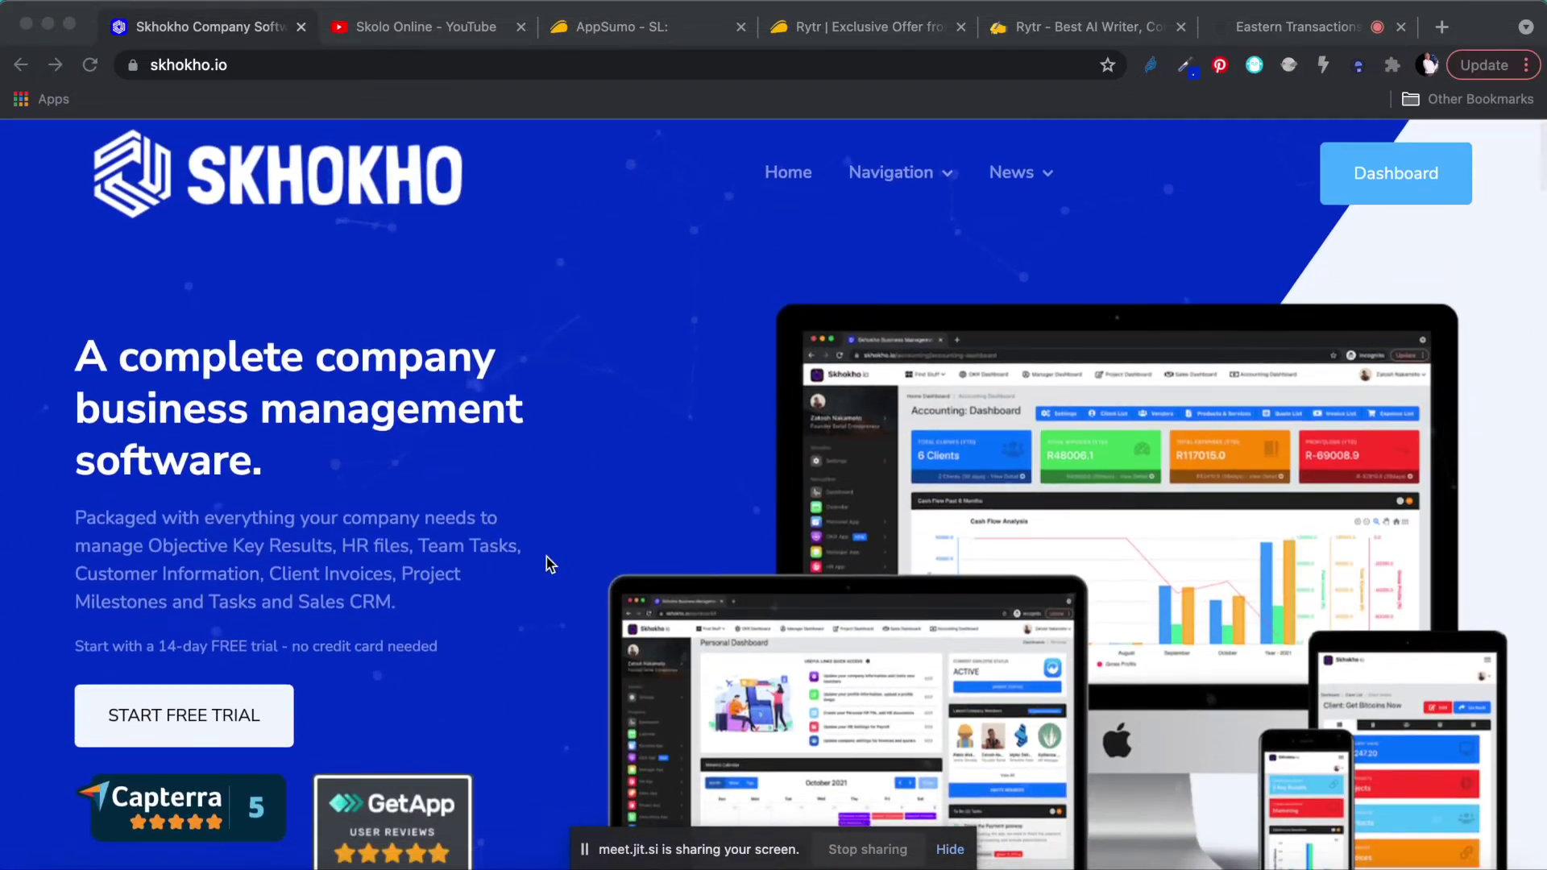
# Step: View the website's overview of company software, legal, support and documentation pages
pyautogui.click(901, 172)
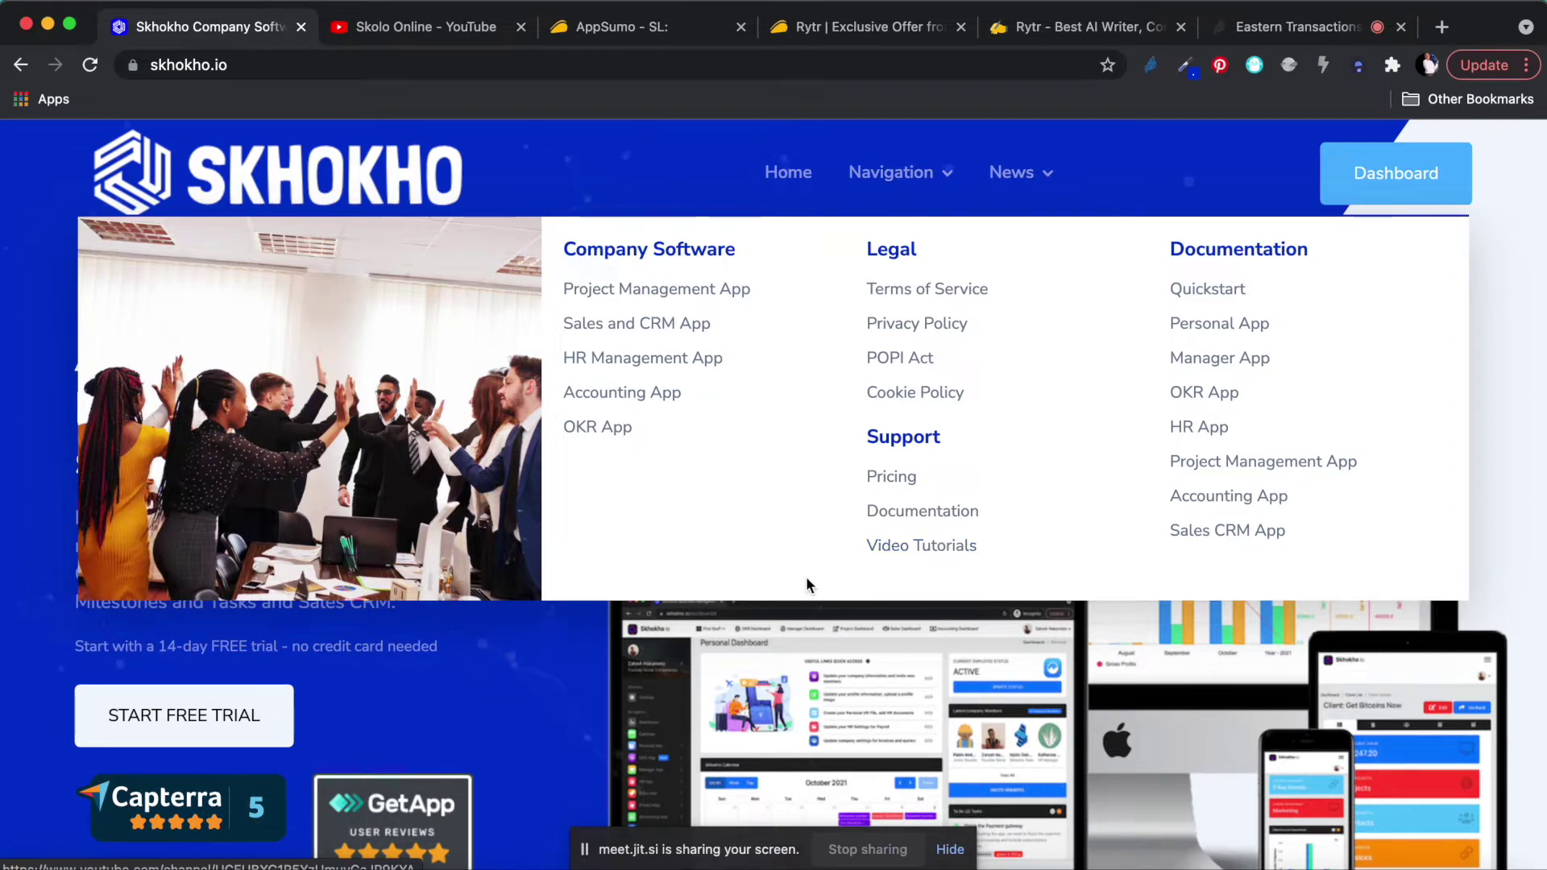
pyautogui.scroll(-3, 767, 675)
pyautogui.scroll(3, 768, 677)
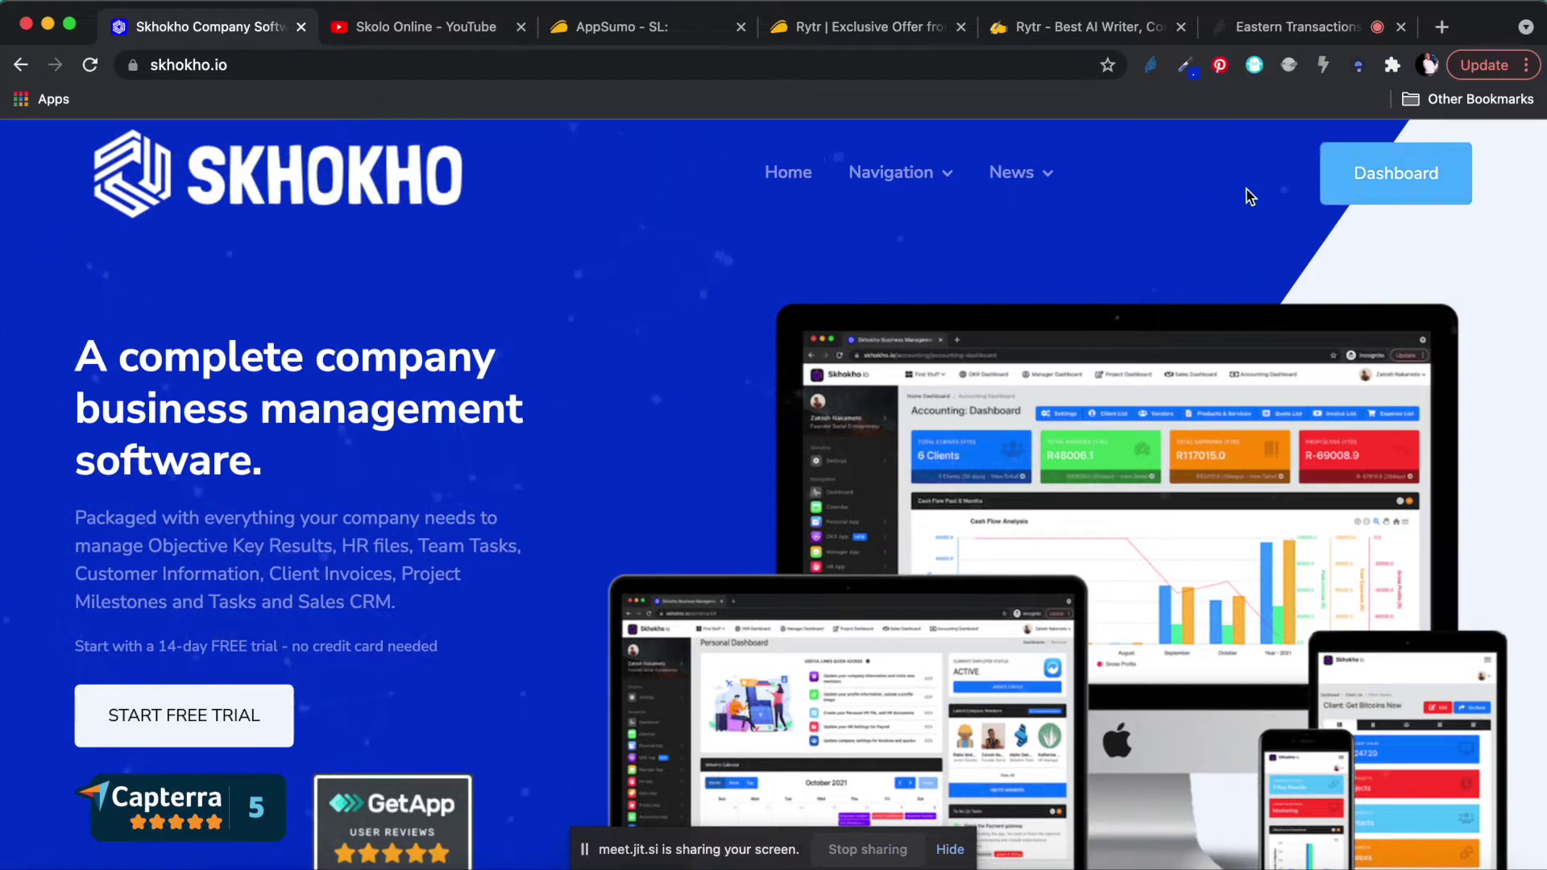
# Step: Open the personal dashboard and look over its quick-access links, company members and calendar
pyautogui.click(1389, 176)
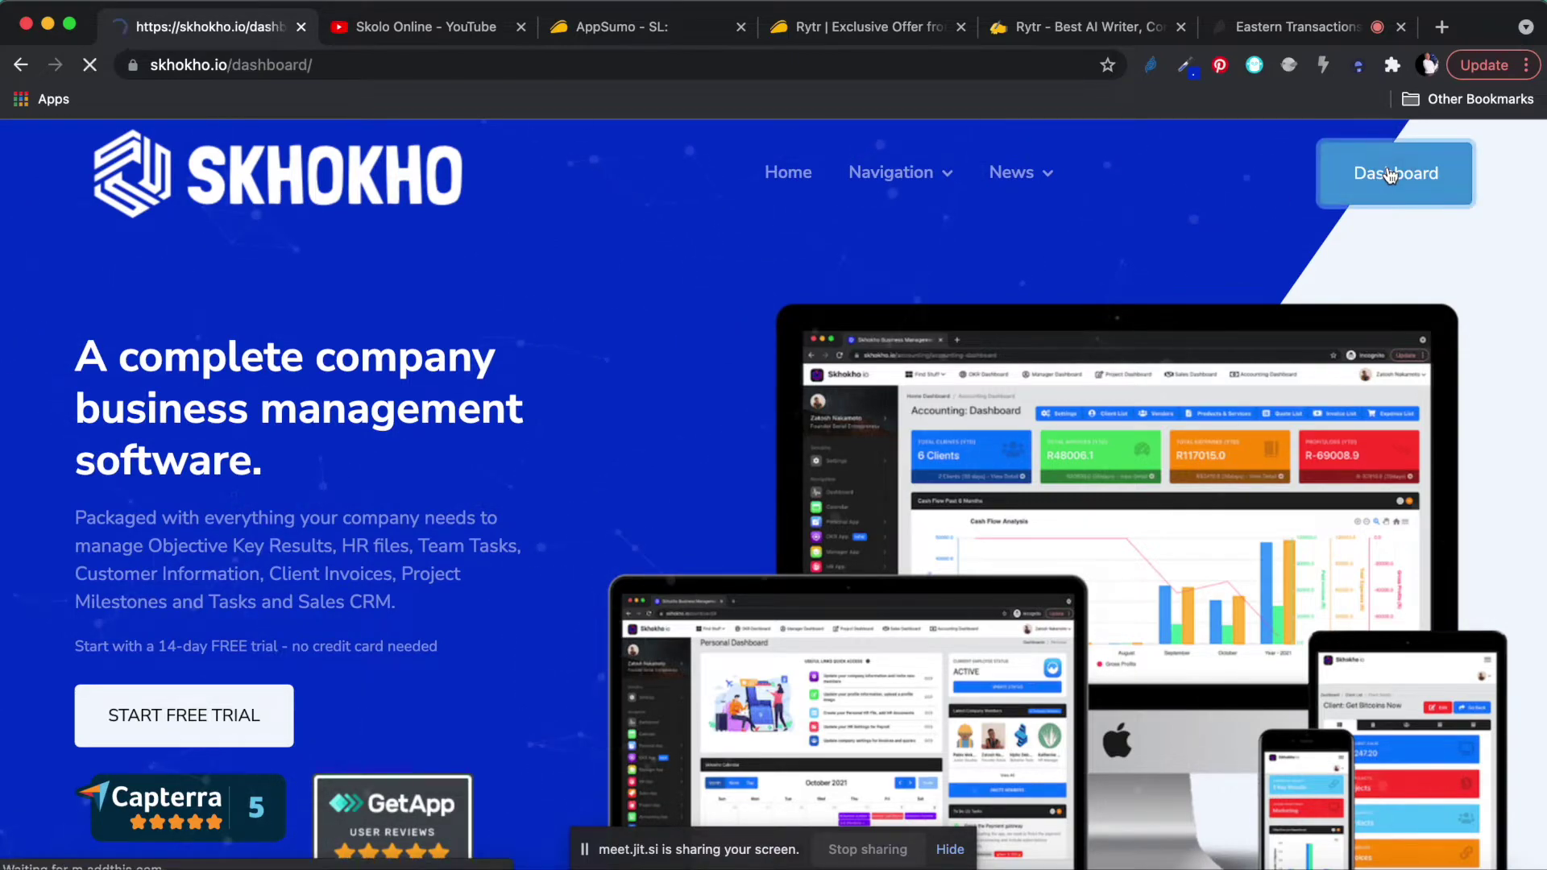
pyautogui.scroll(-6, 1075, 247)
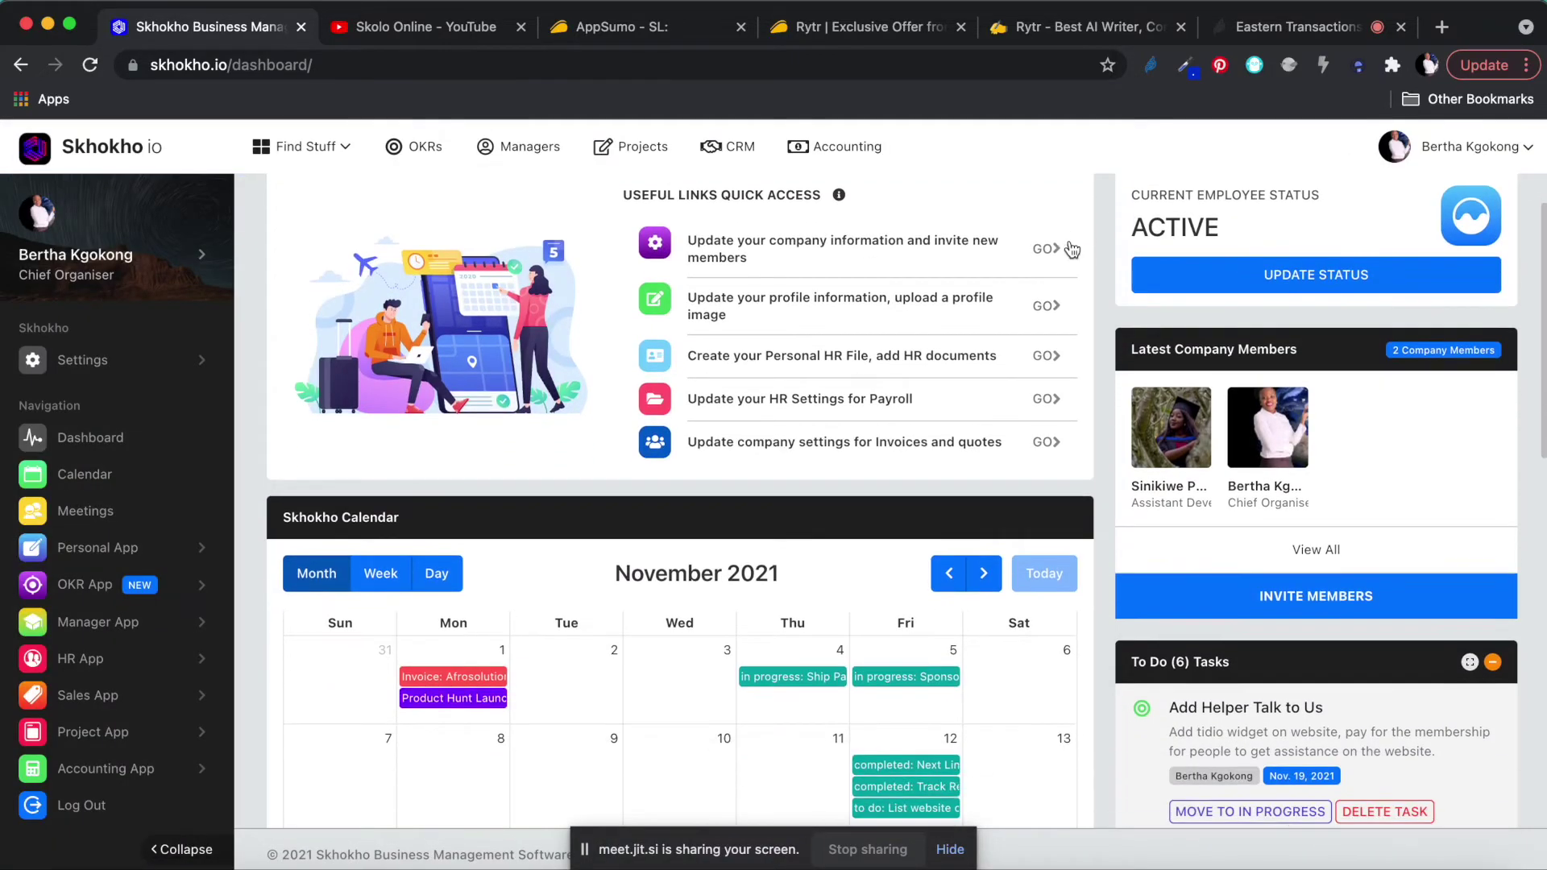
pyautogui.scroll(6, 1072, 242)
pyautogui.scroll(-8, 1070, 240)
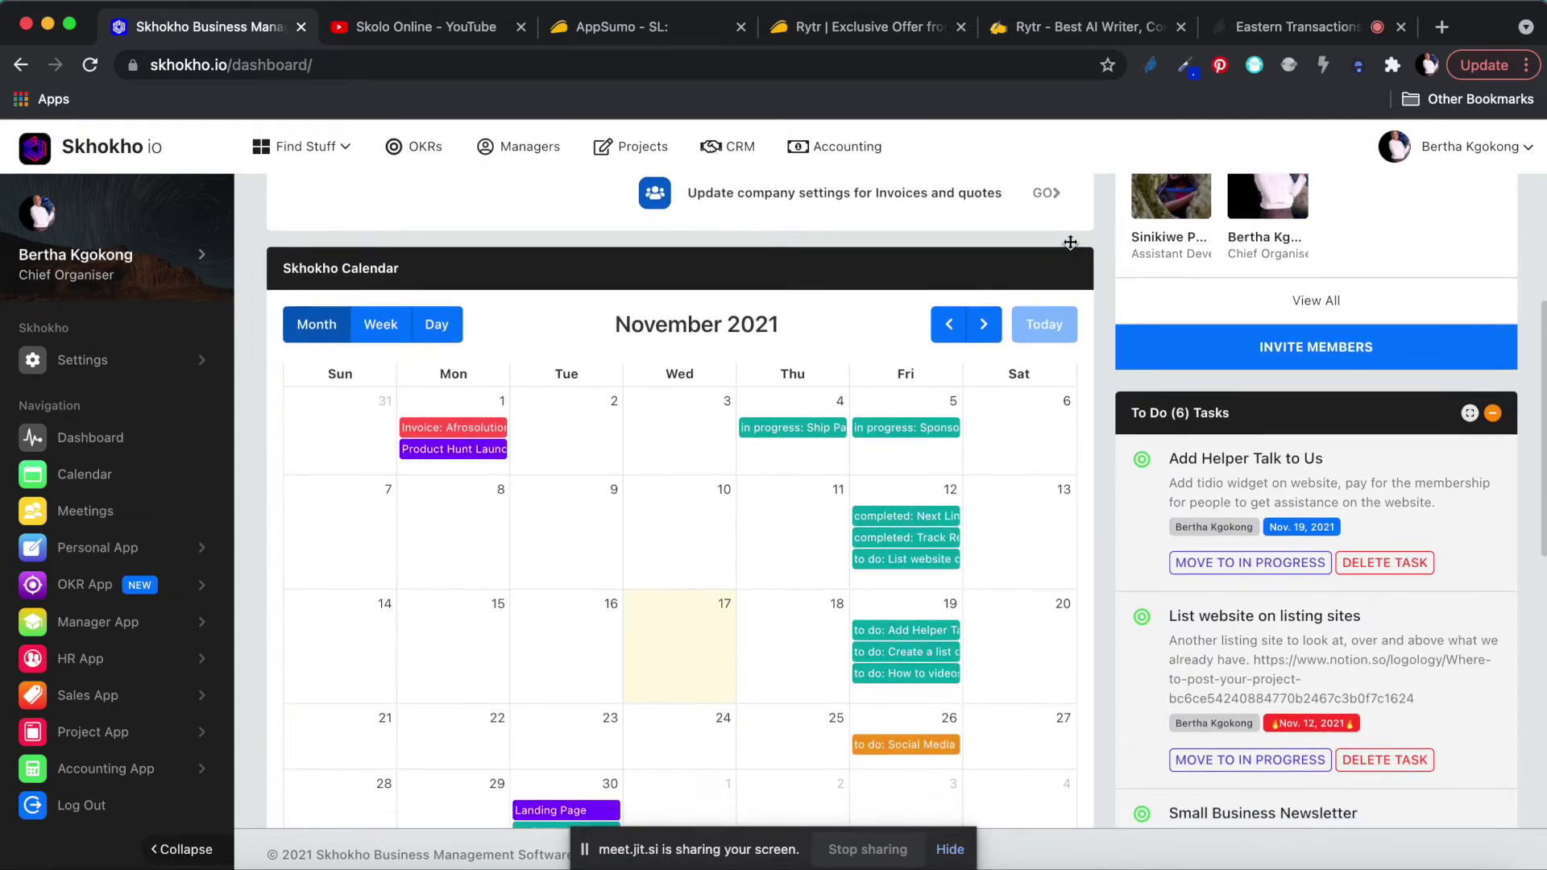
pyautogui.scroll(8, 1070, 240)
pyautogui.scroll(2, 1070, 240)
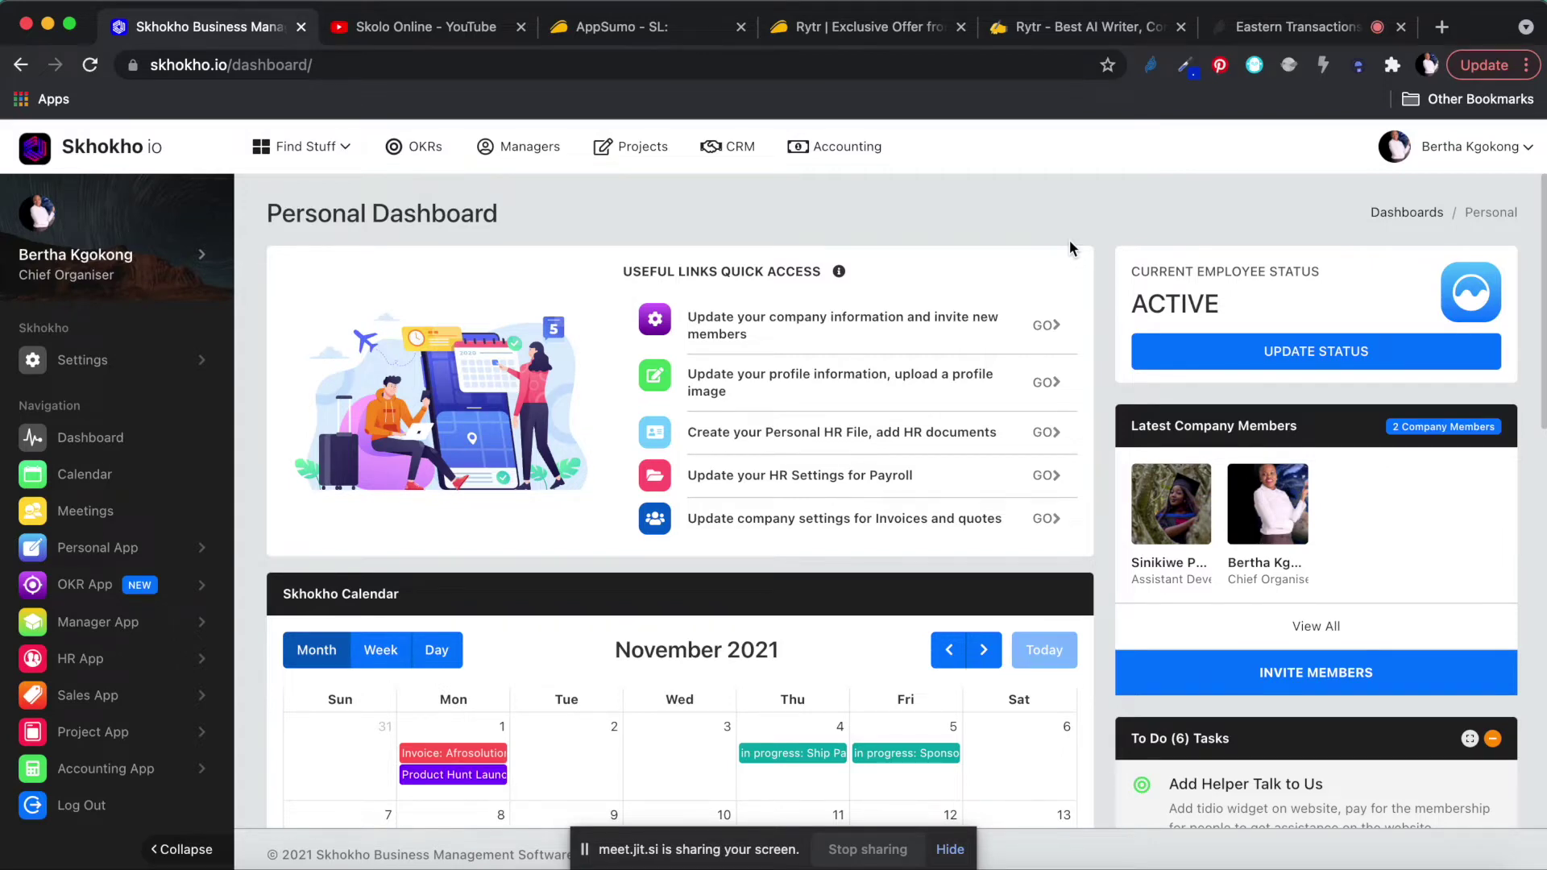
# Step: Examine the dashboard's November 2021 calendar entries together with the to-do task list
pyautogui.scroll(-6, 1070, 240)
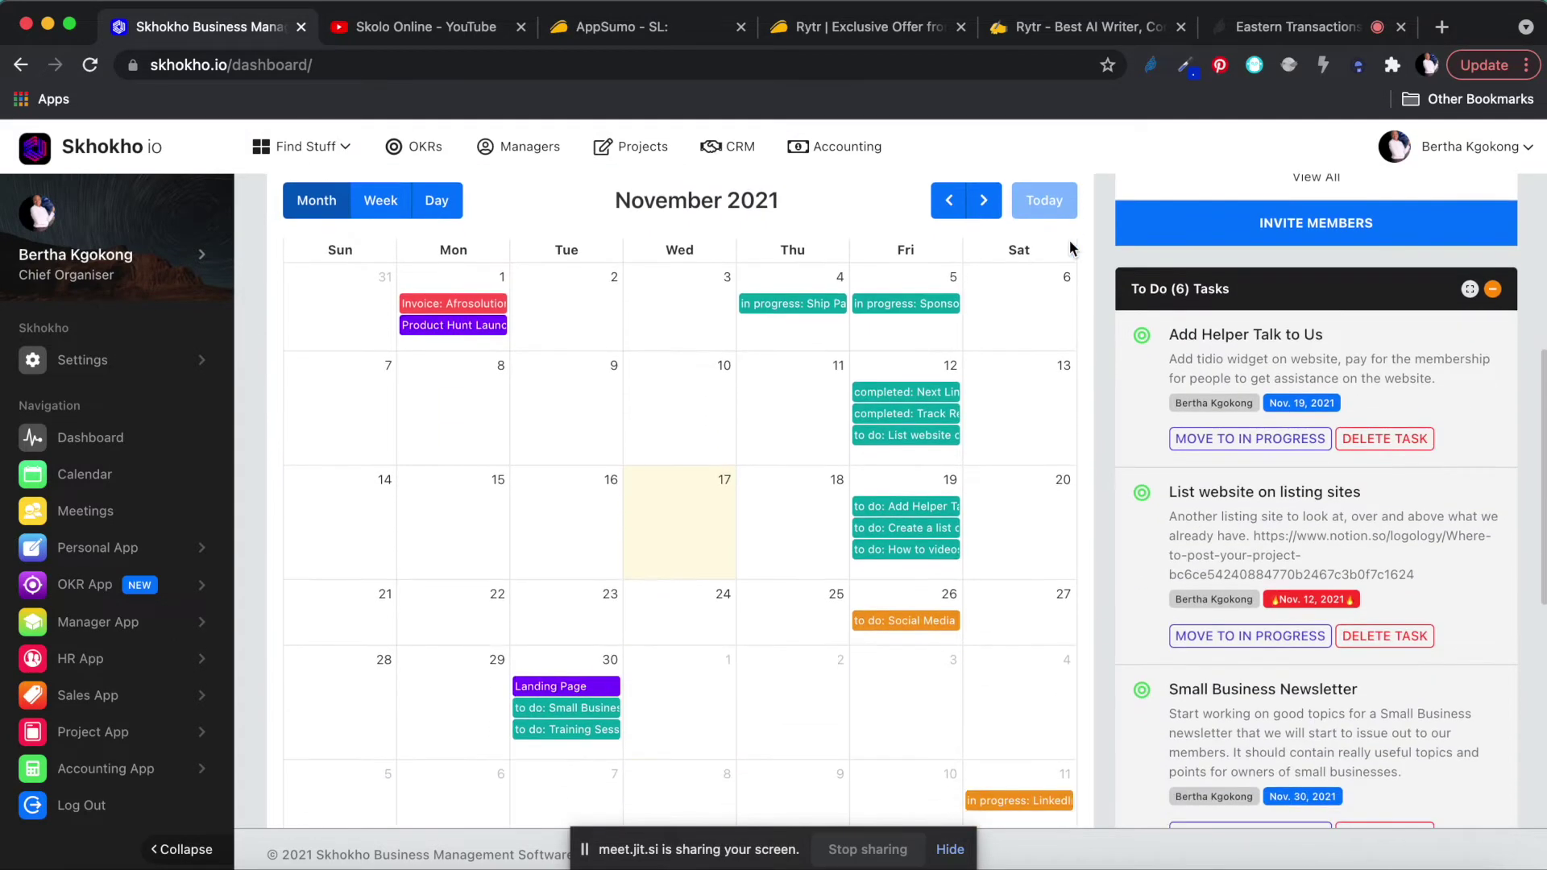
pyautogui.scroll(1, 1070, 240)
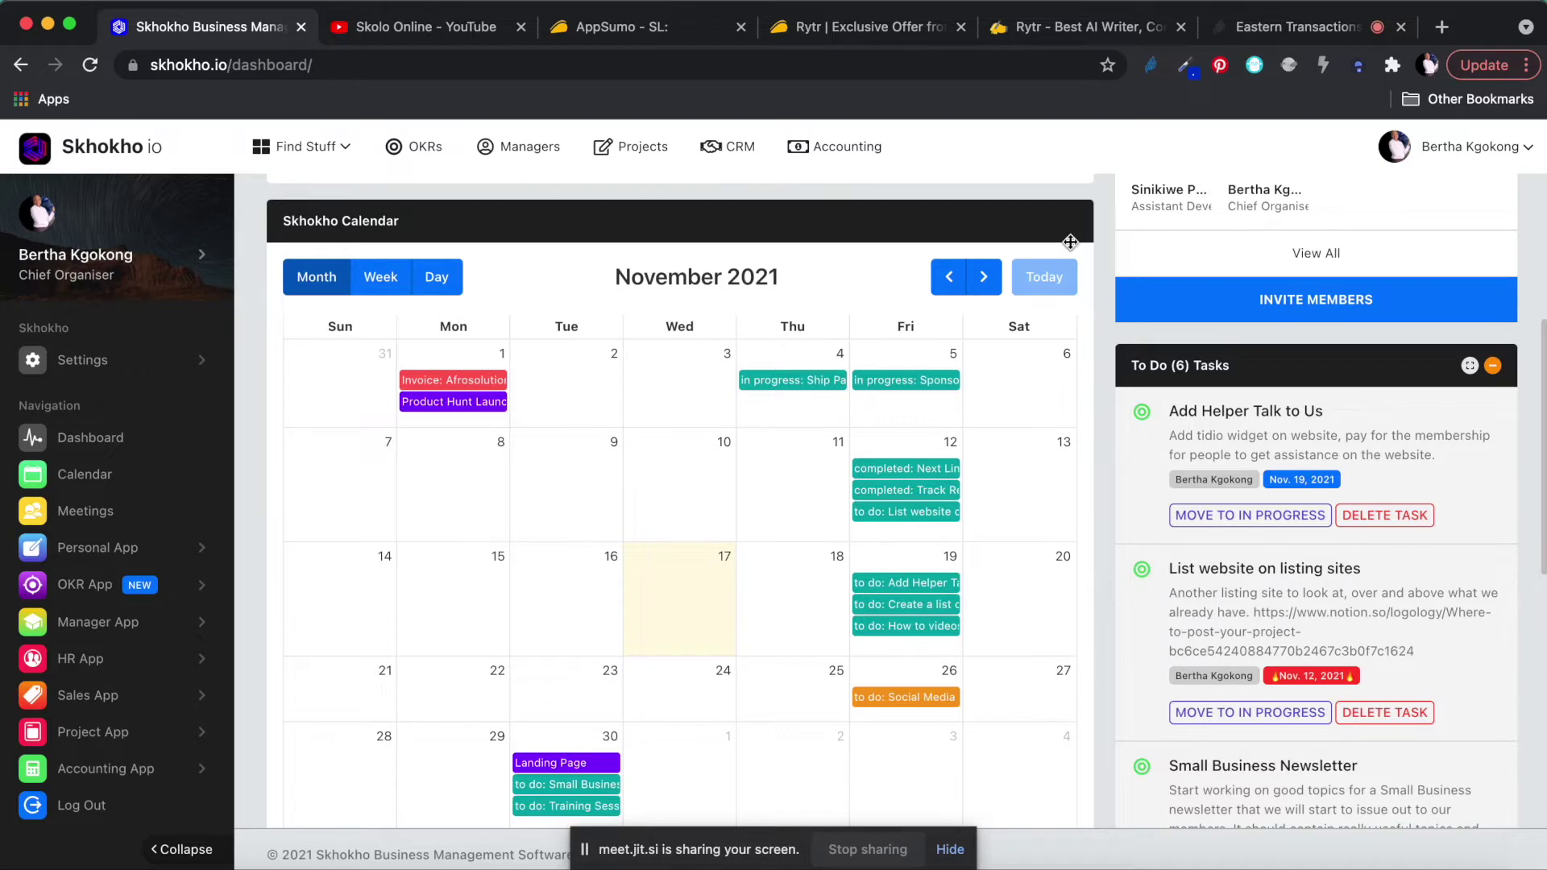
pyautogui.scroll(1, 1070, 241)
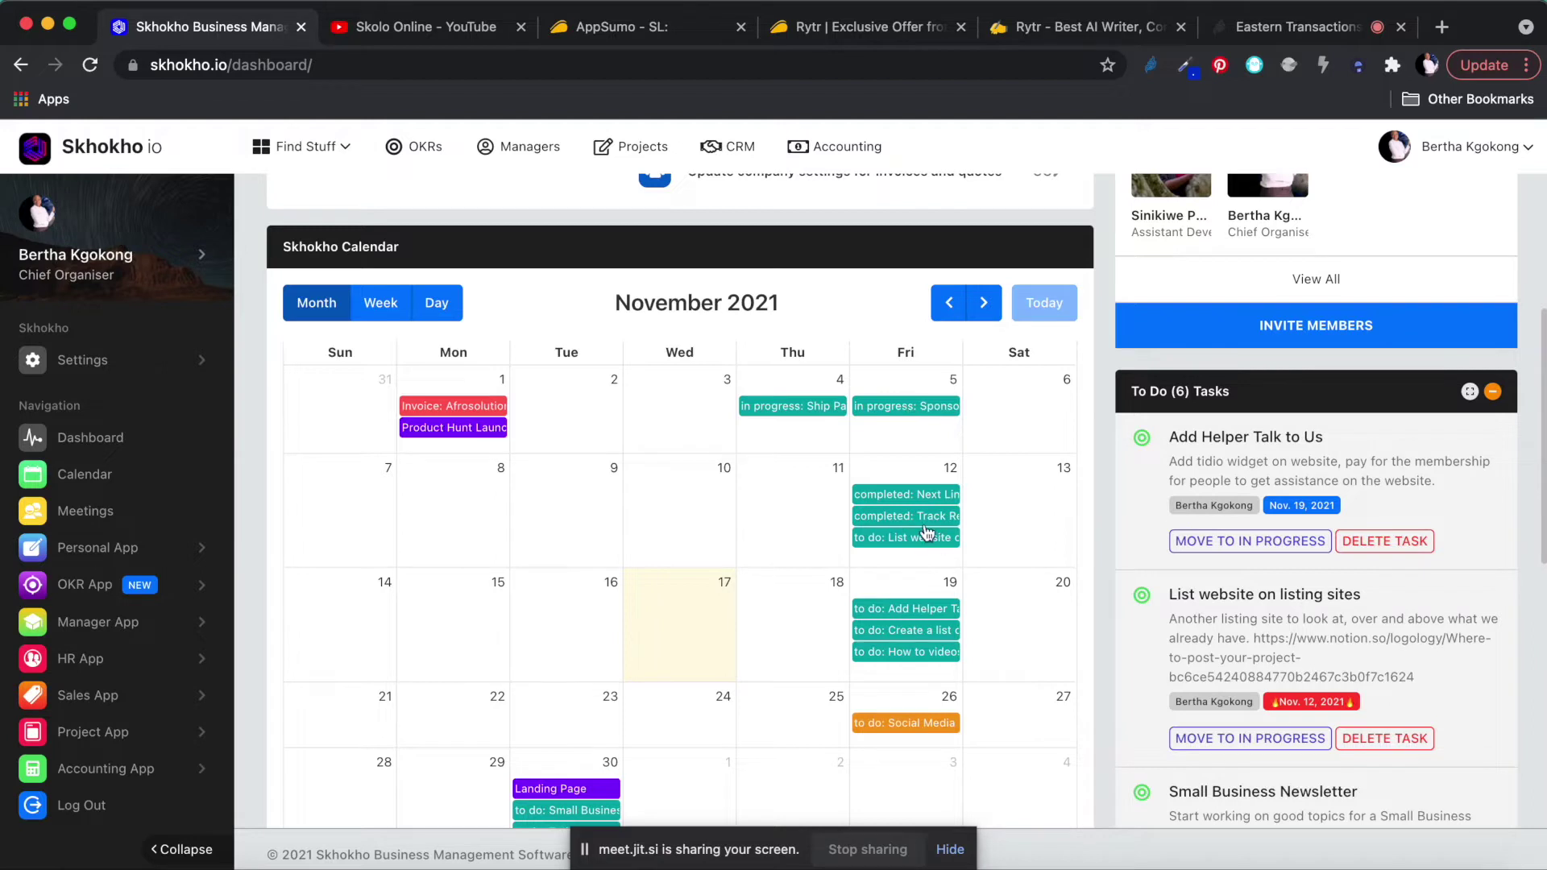
pyautogui.scroll(-2, 912, 613)
pyautogui.scroll(-1, 913, 612)
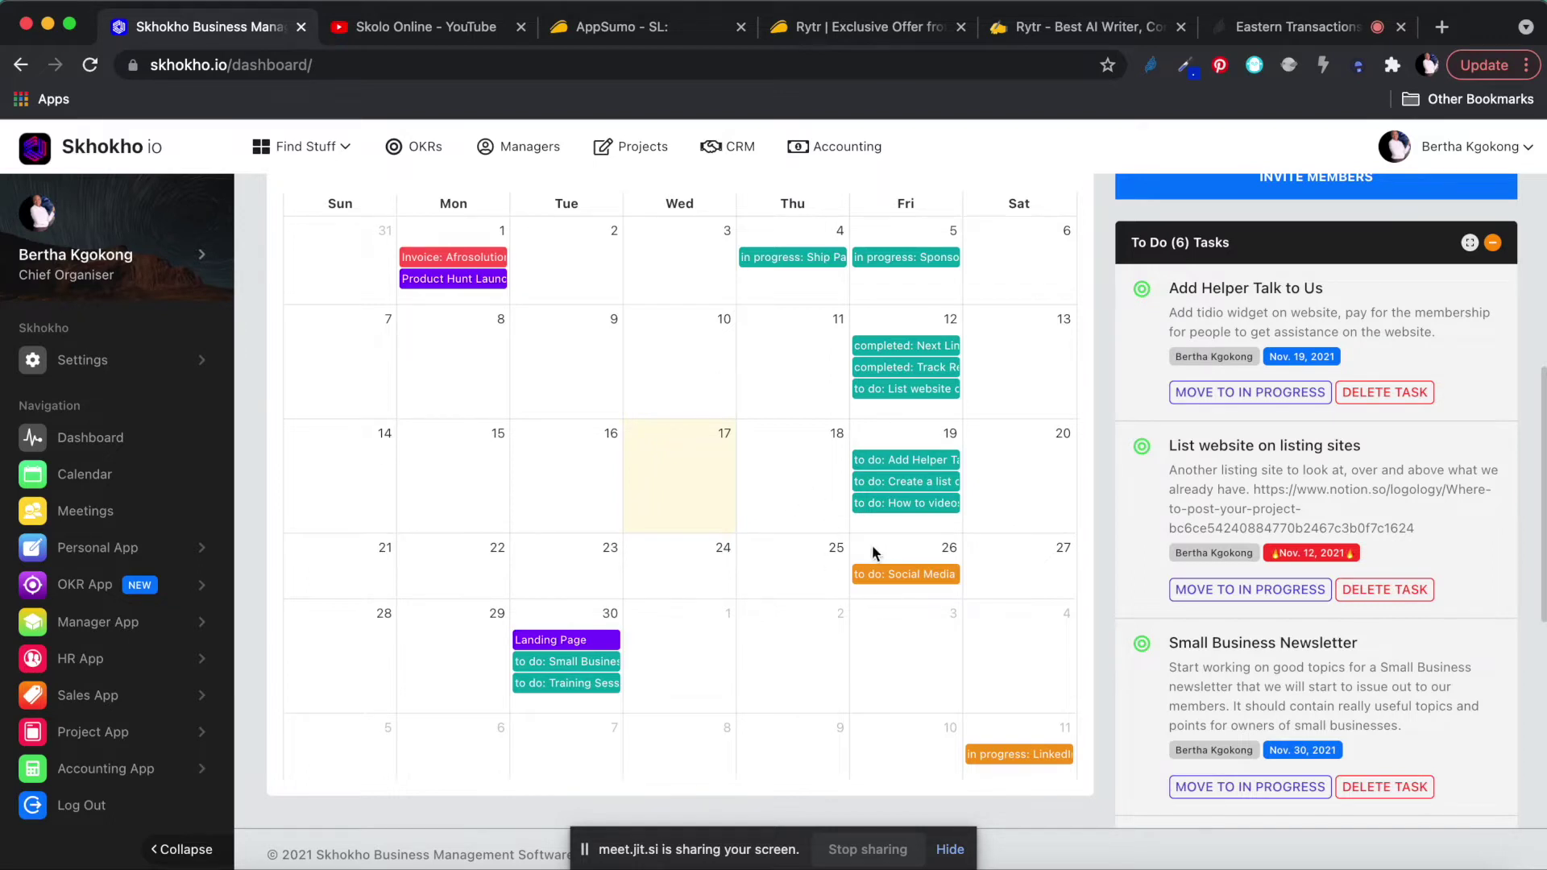
pyautogui.scroll(4, 878, 558)
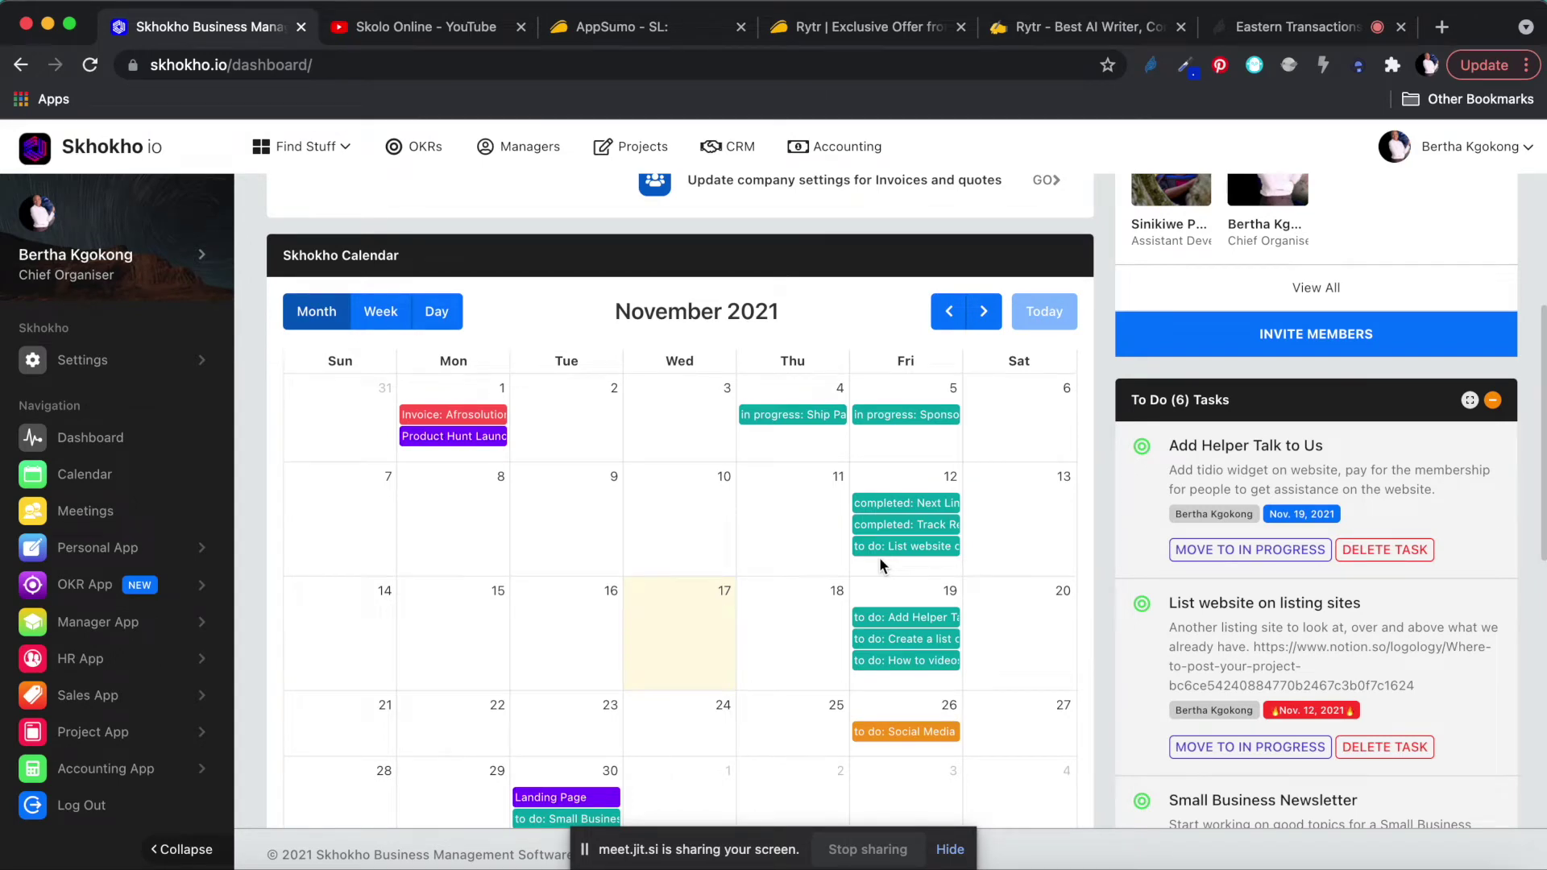
pyautogui.scroll(-1, 880, 559)
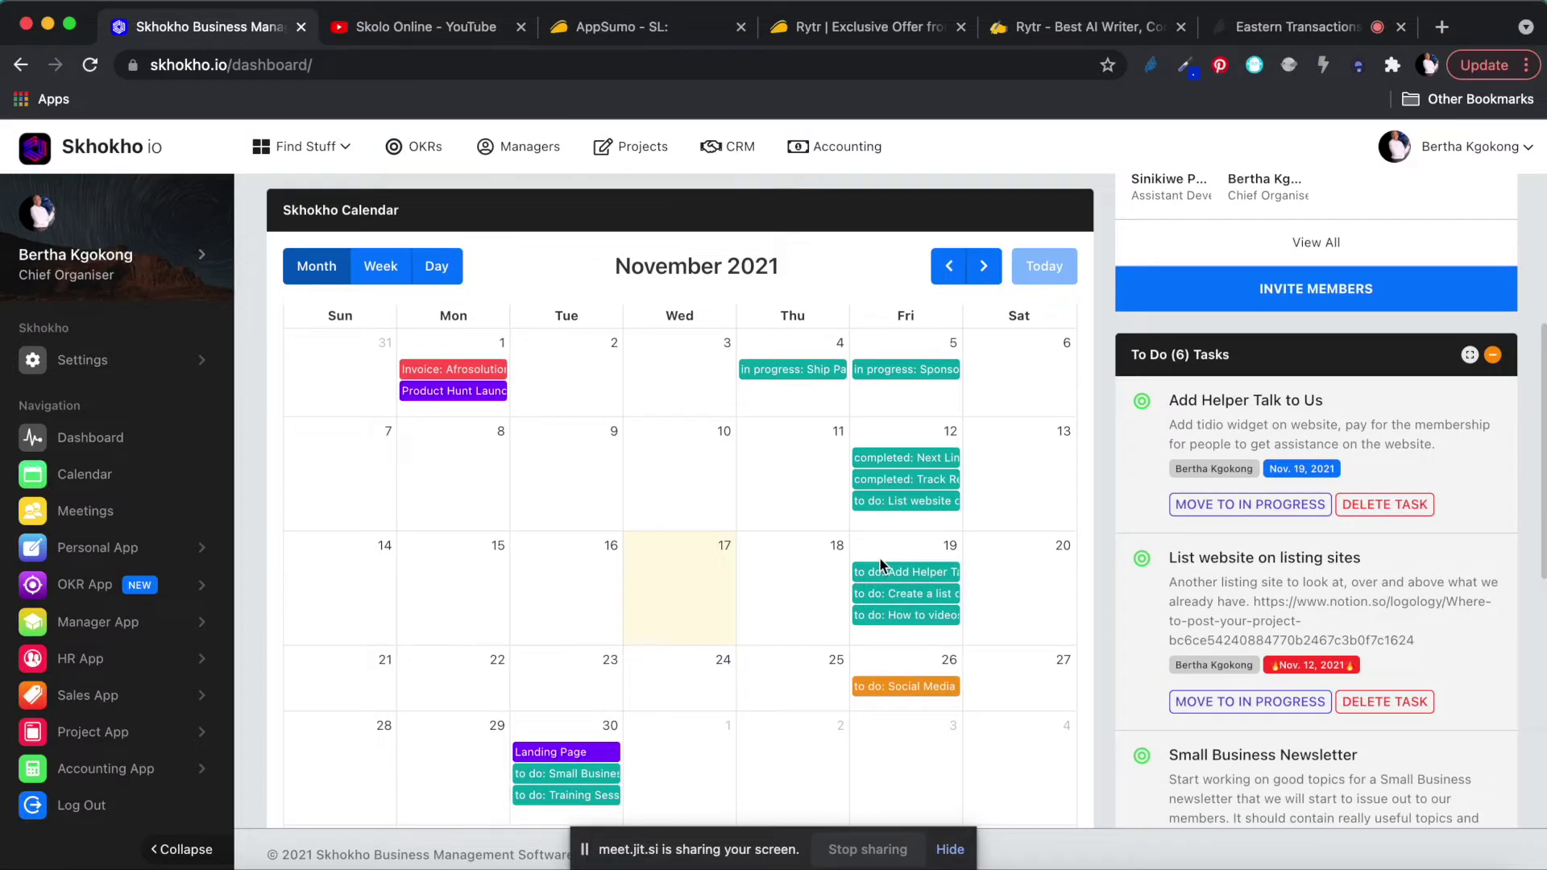
pyautogui.scroll(9, 826, 391)
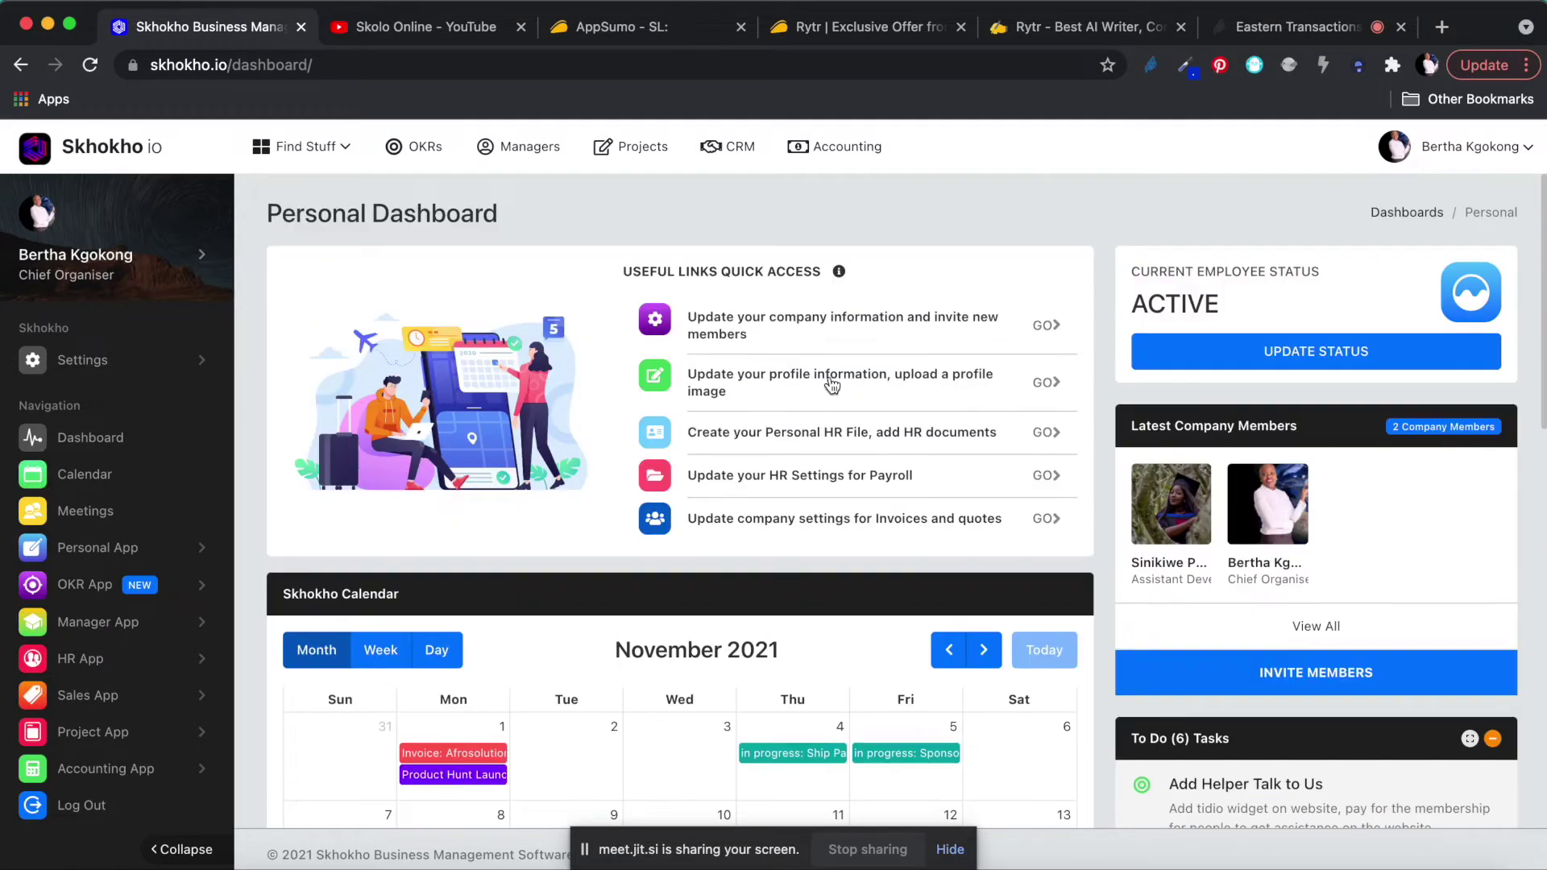
pyautogui.scroll(-10, 831, 385)
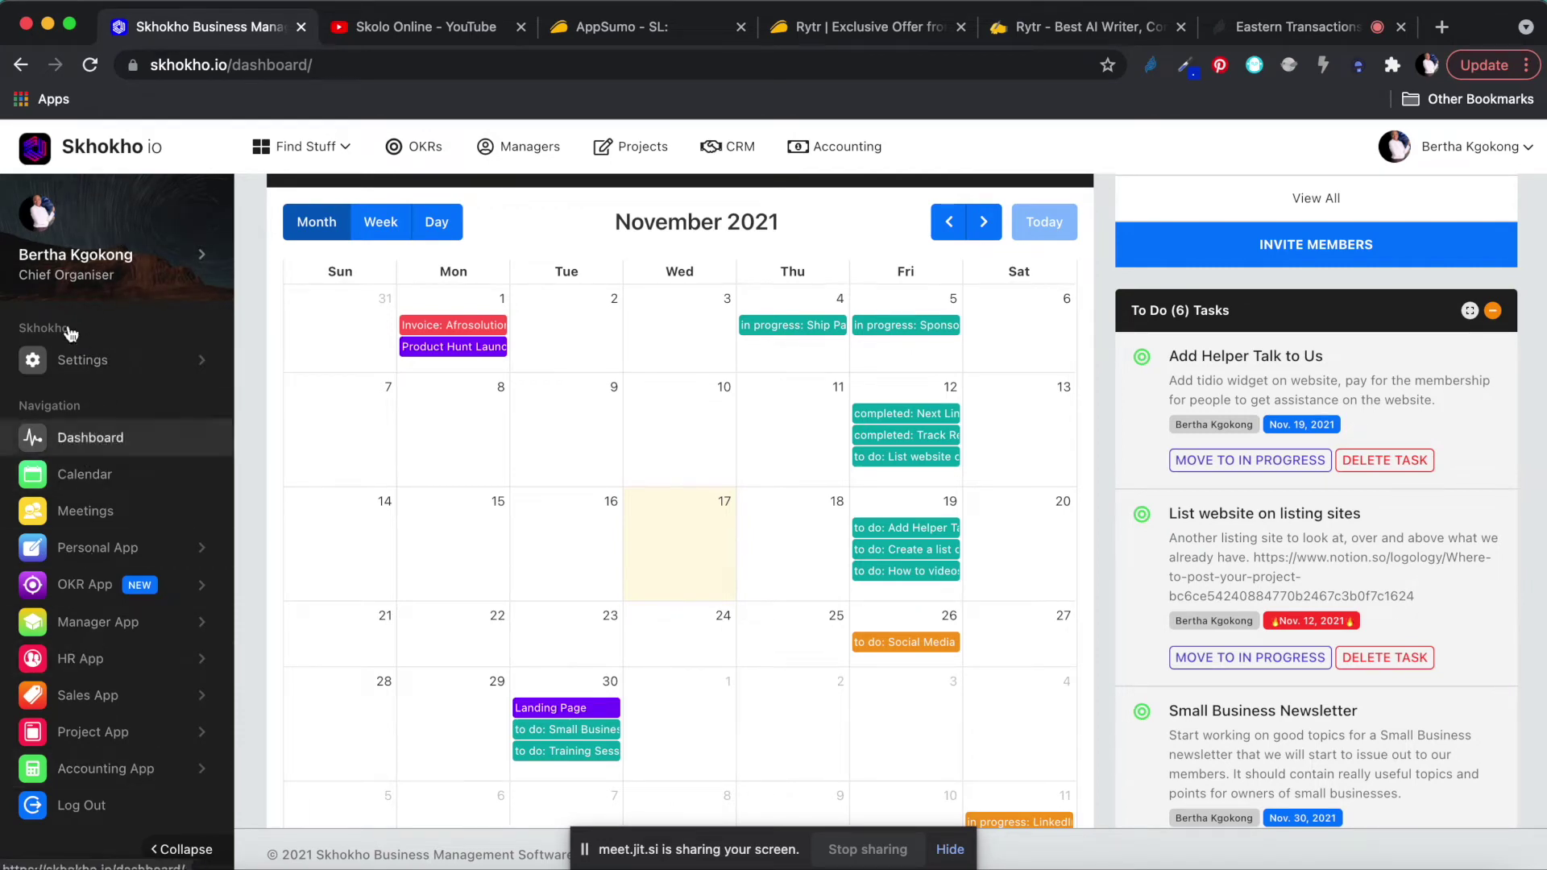
# Step: Open the personal calendar page and look through its personal and project task lists
pyautogui.click(83, 479)
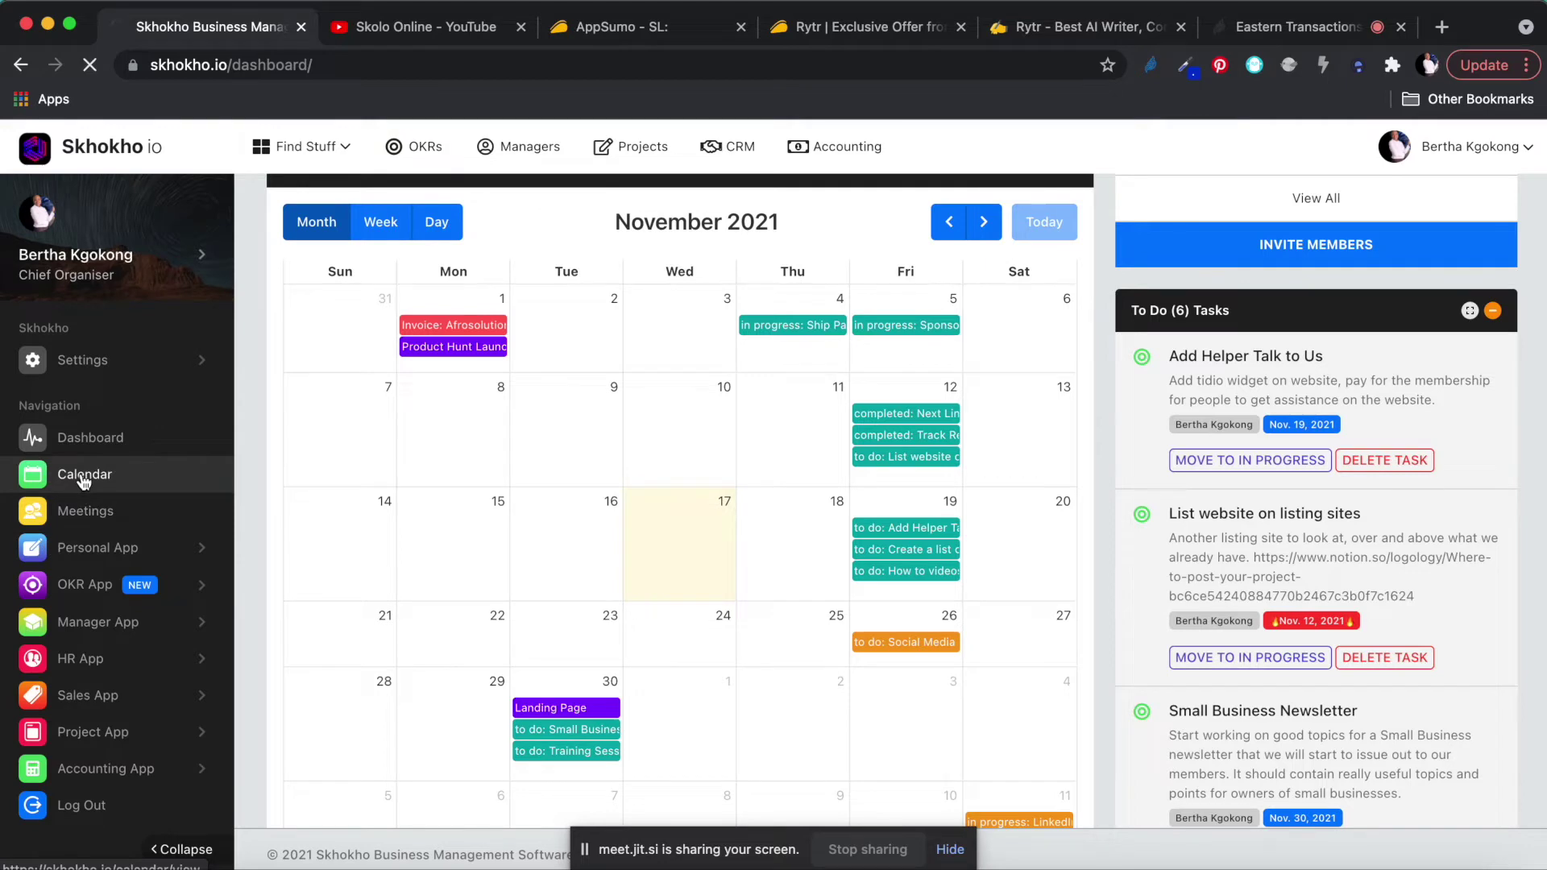
pyautogui.scroll(-1, 698, 465)
pyautogui.scroll(-4, 698, 464)
pyautogui.scroll(3, 379, 467)
pyautogui.scroll(2, 378, 467)
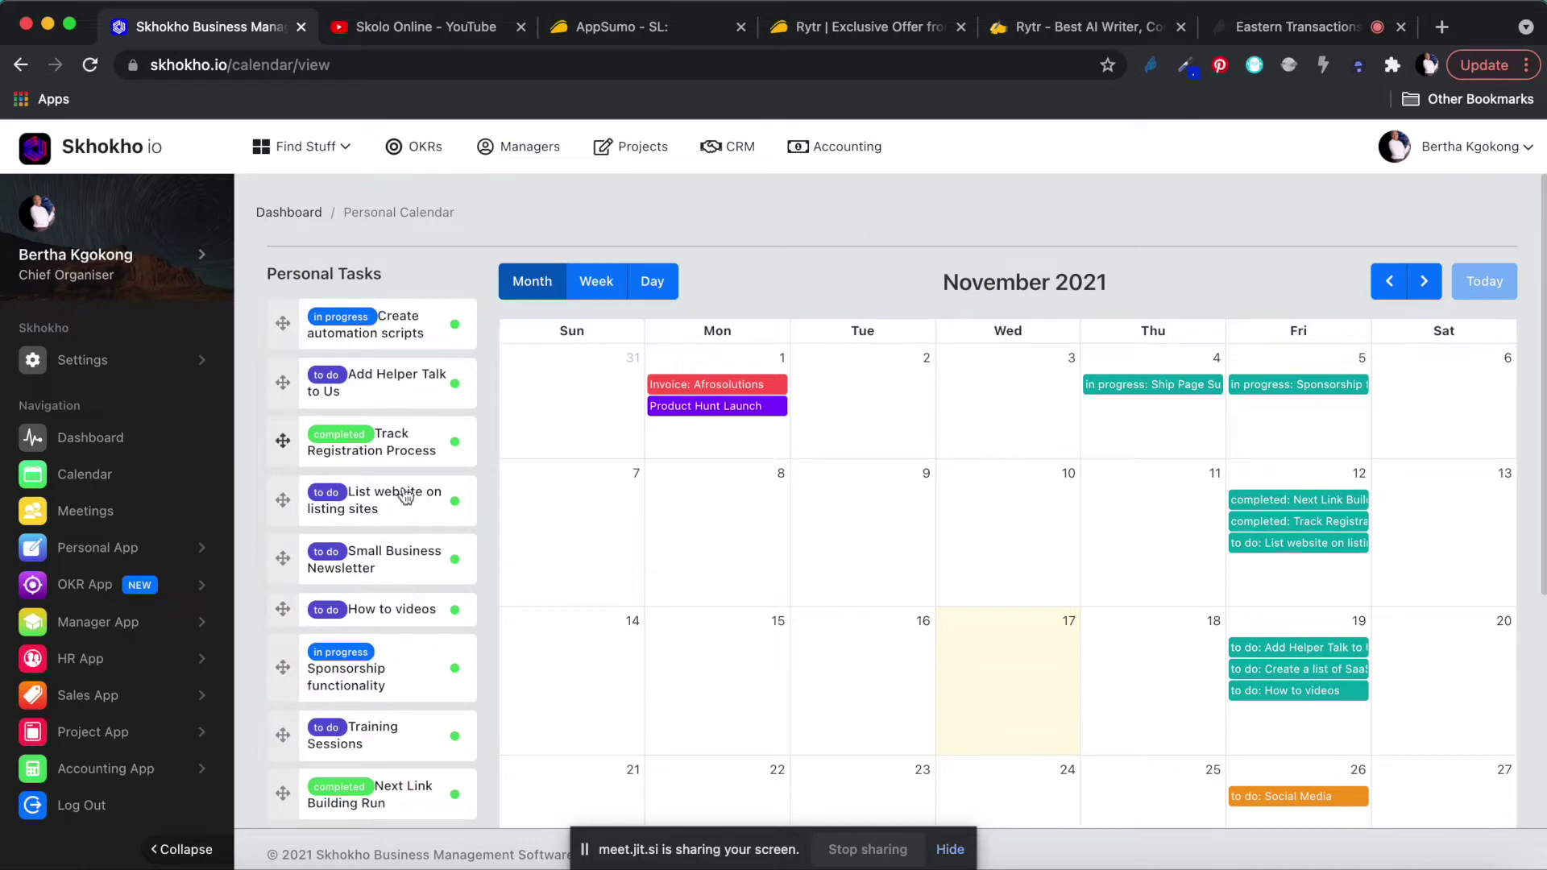
pyautogui.scroll(-5, 404, 518)
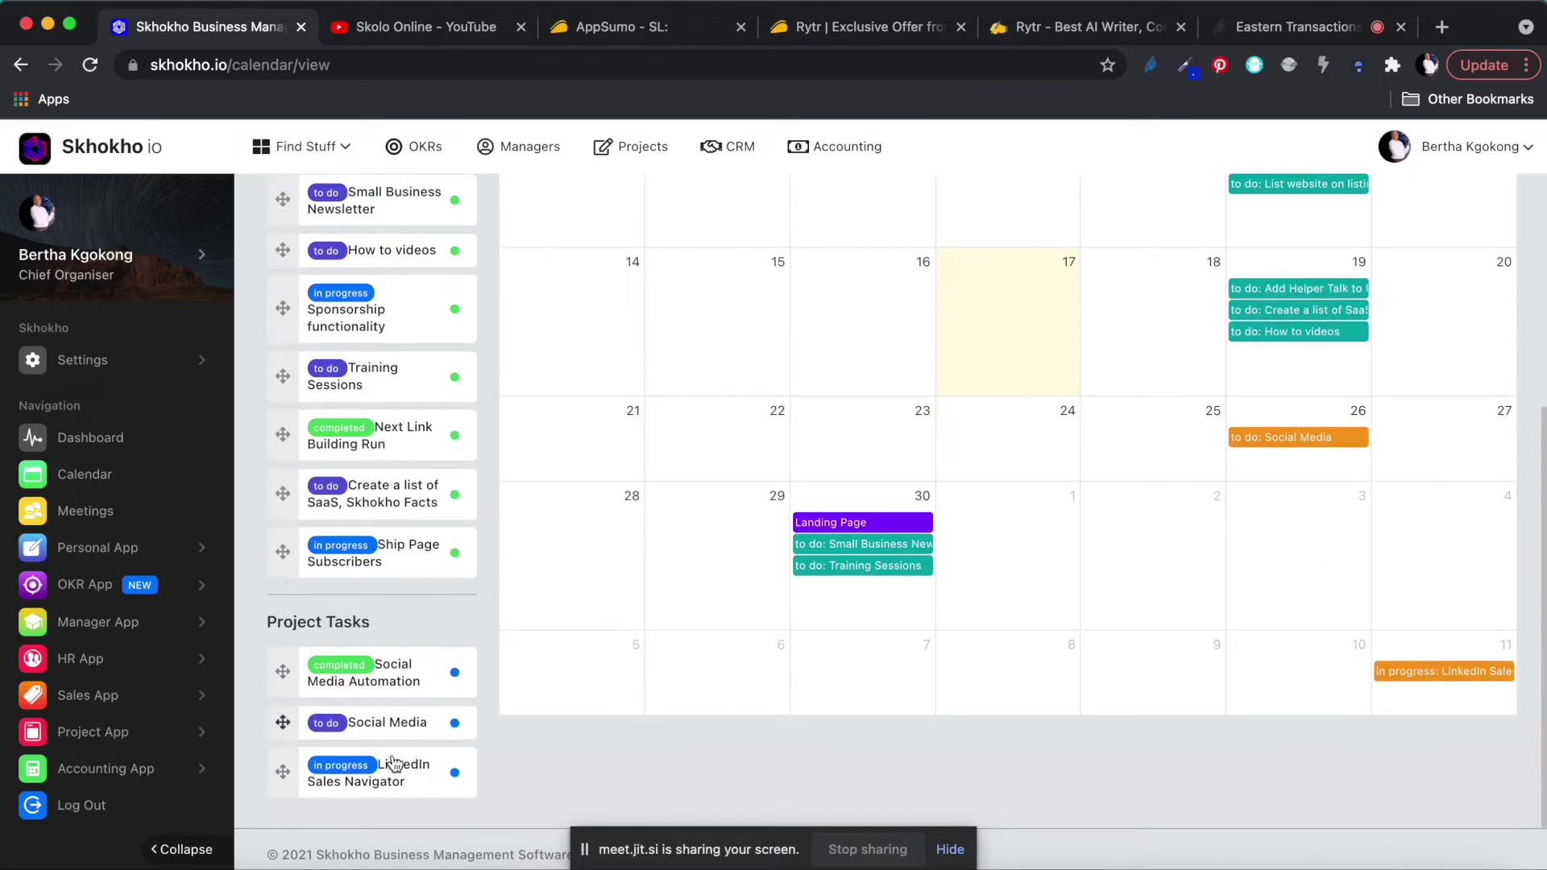
pyautogui.scroll(5, 394, 725)
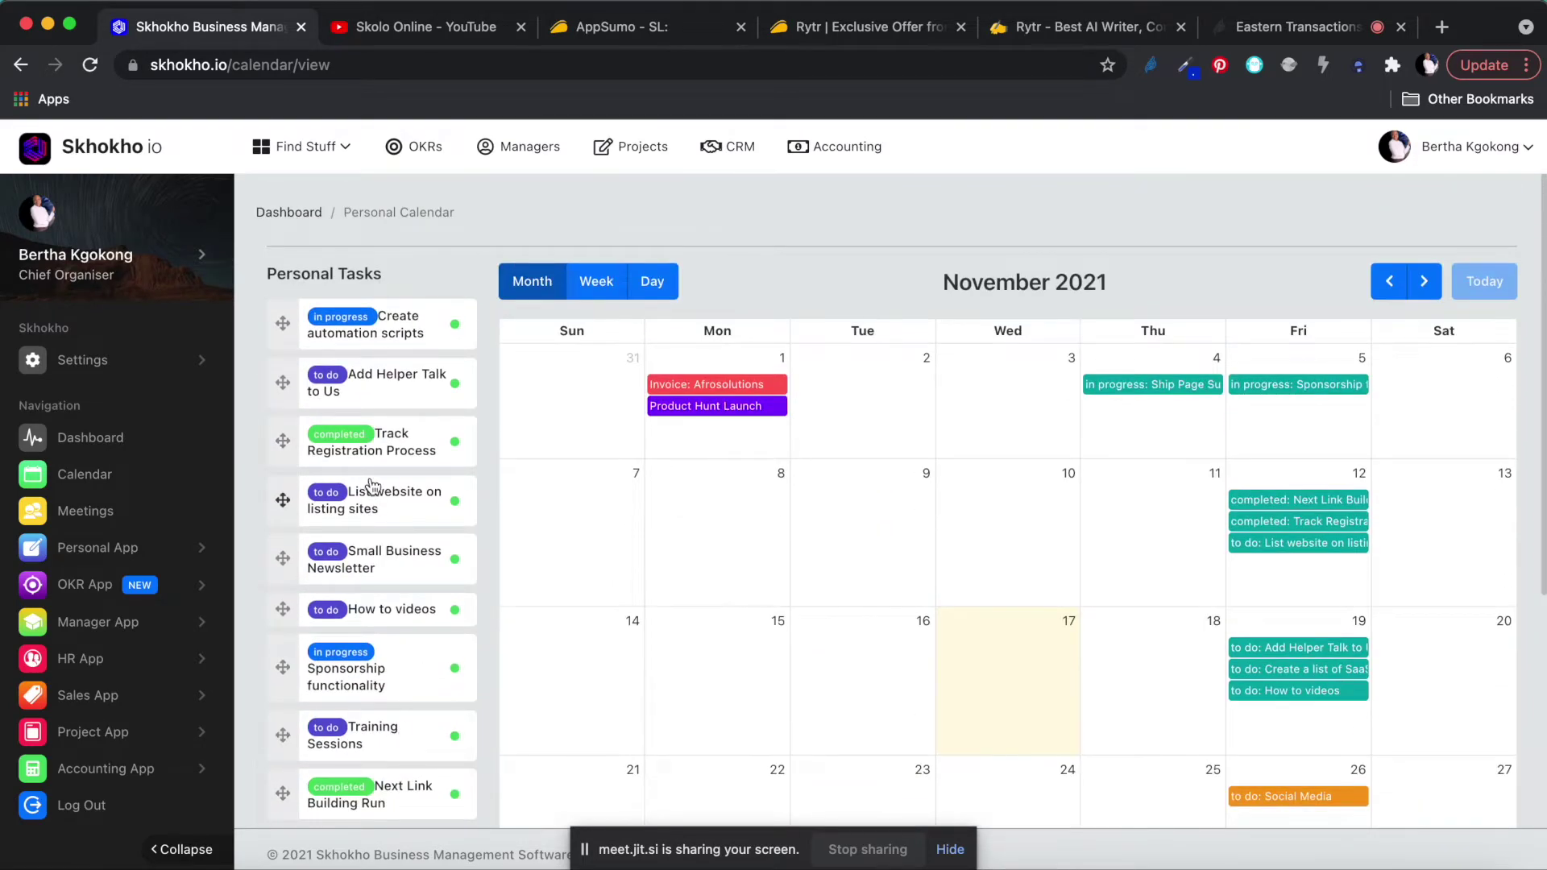
# Step: Examine the statuses of the listed tasks and their scheduled dates on the monthly calendar
pyautogui.scroll(-2, 371, 483)
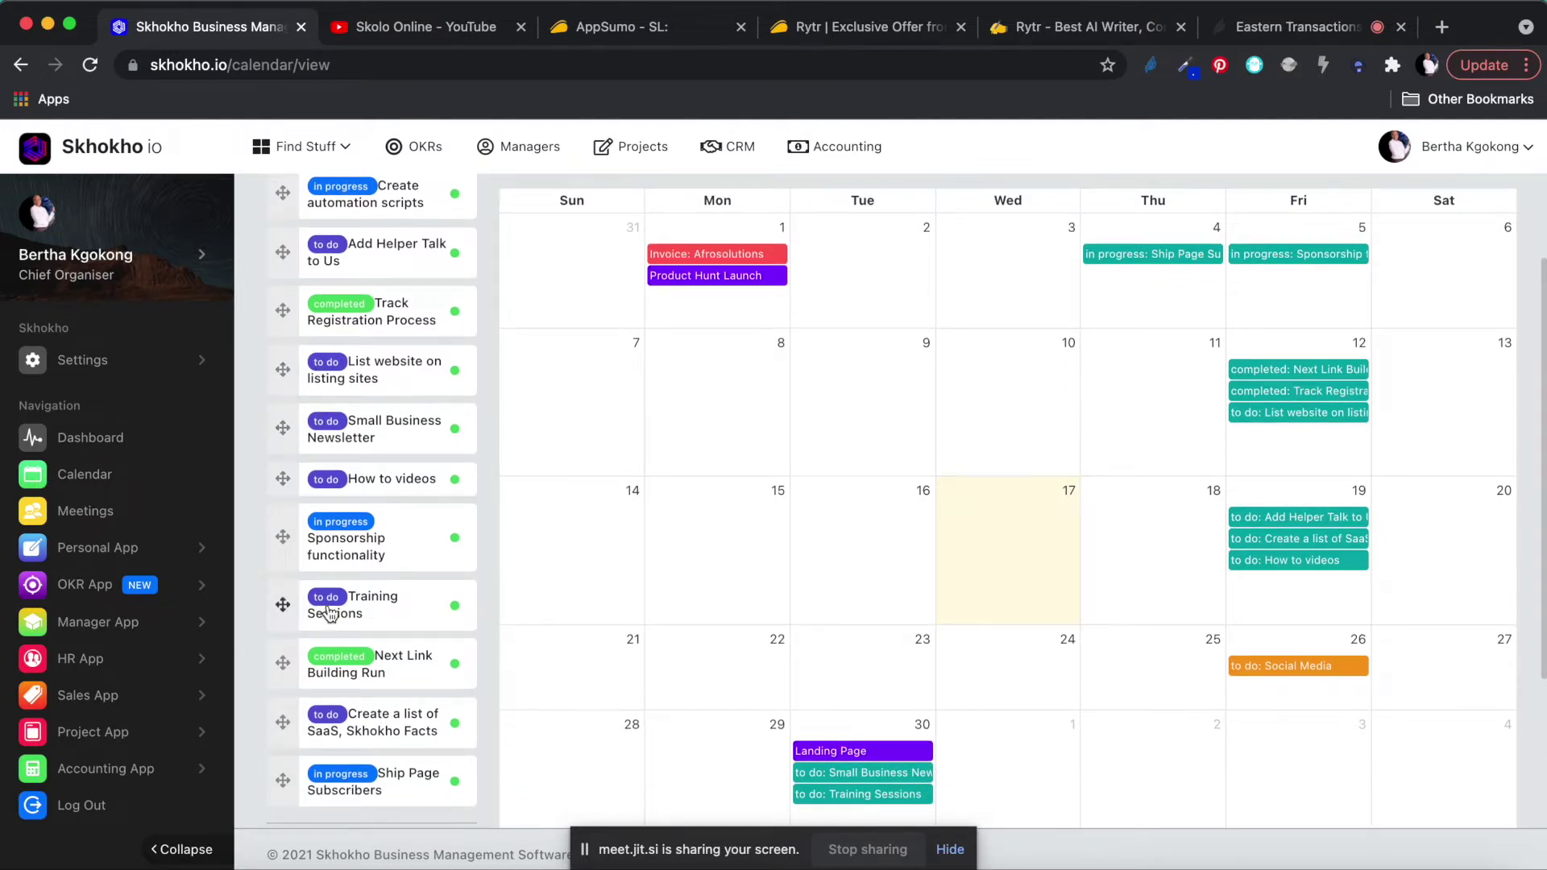
pyautogui.scroll(2, 335, 573)
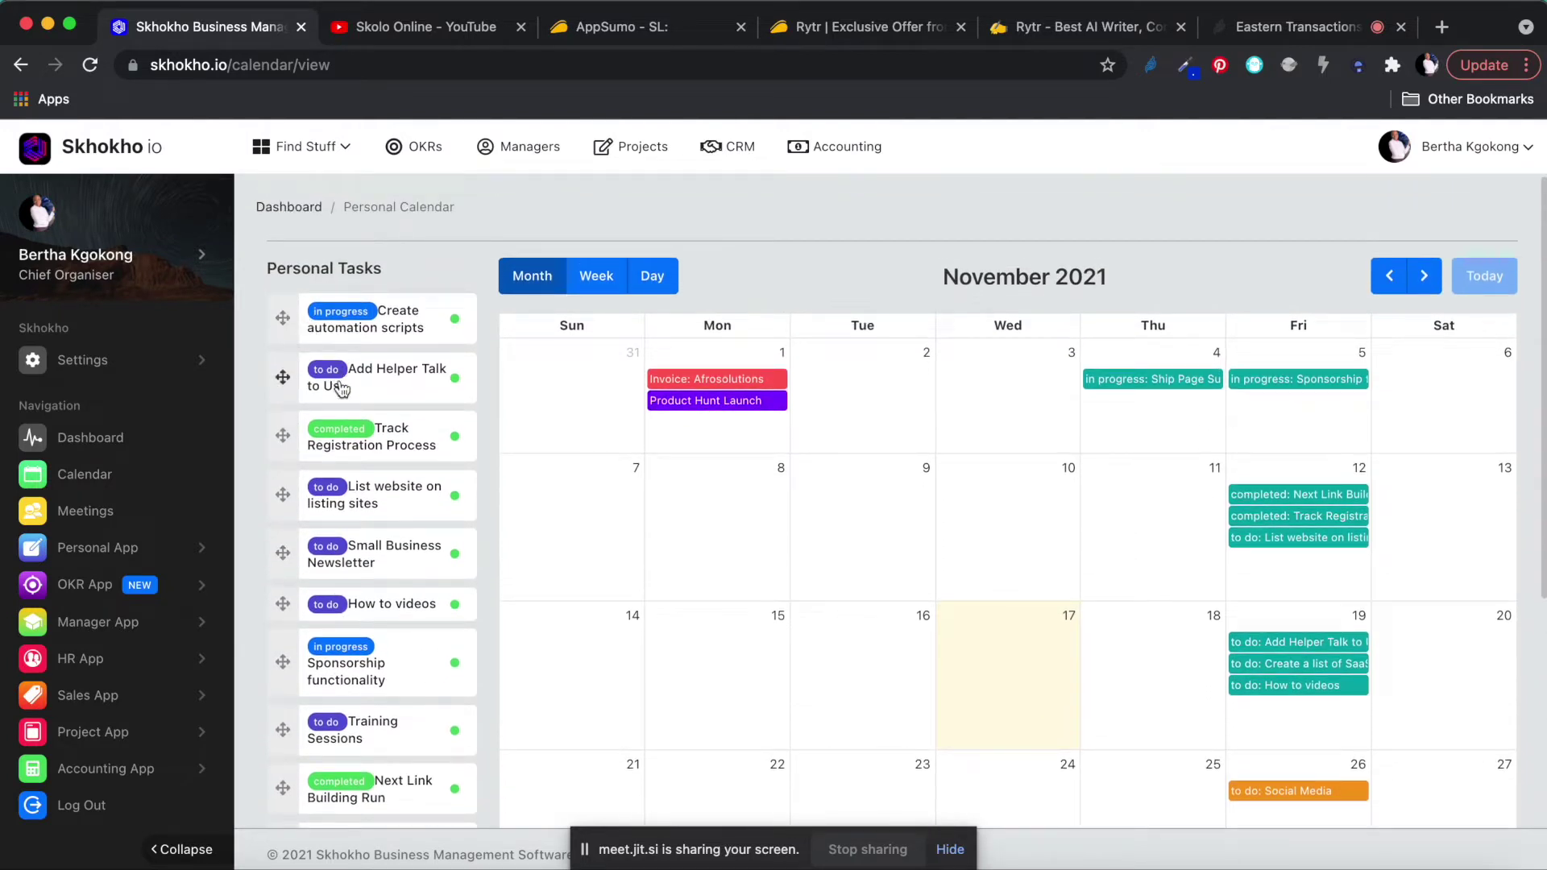
pyautogui.scroll(-1, 364, 446)
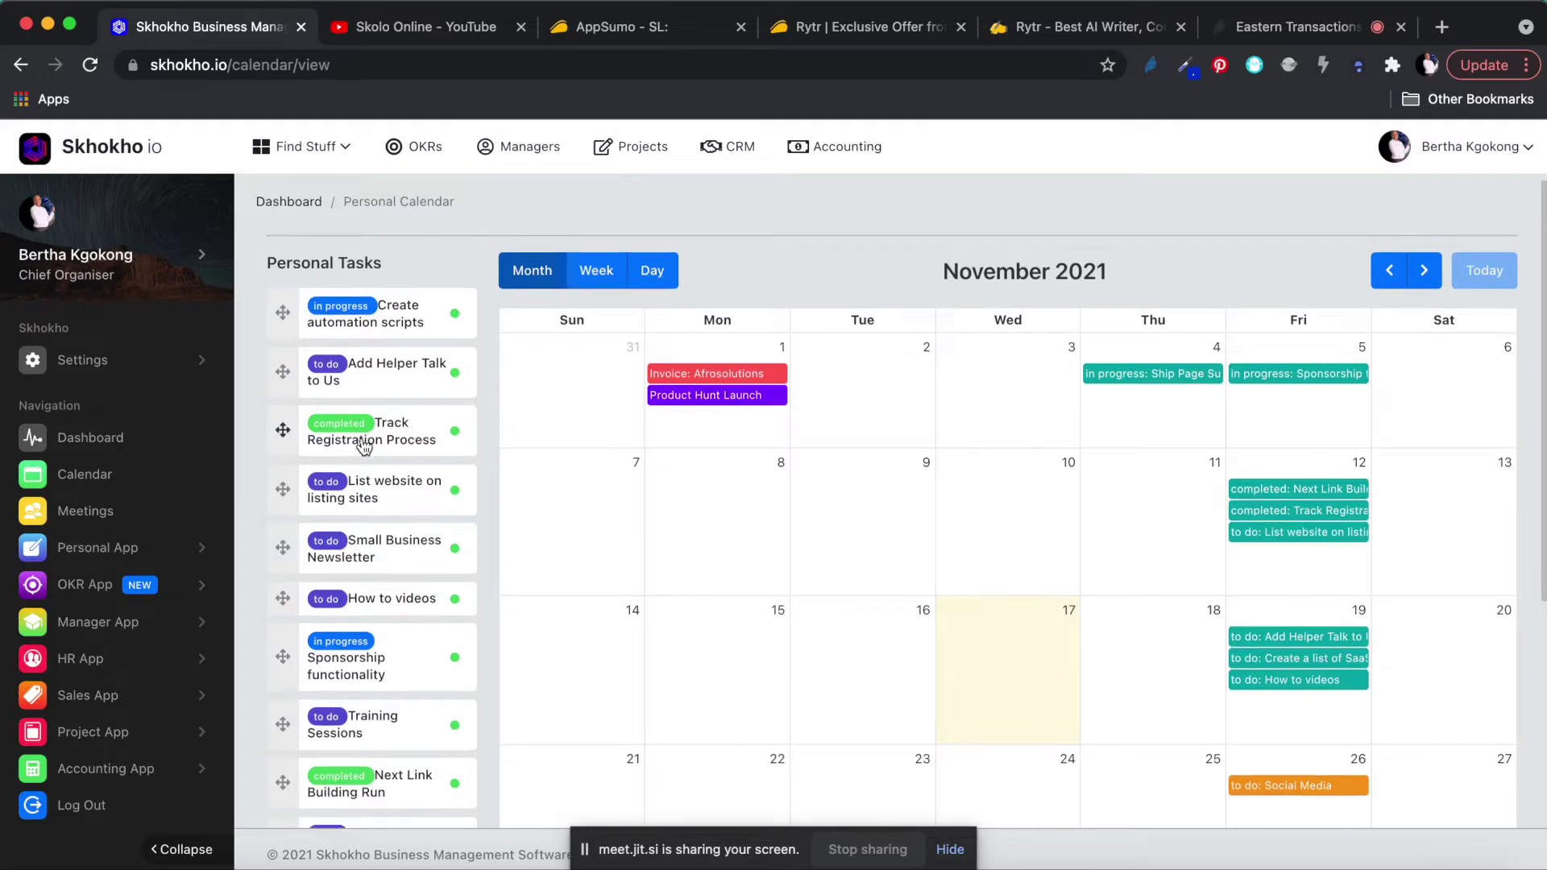
pyautogui.scroll(-5, 364, 446)
pyautogui.scroll(5, 364, 553)
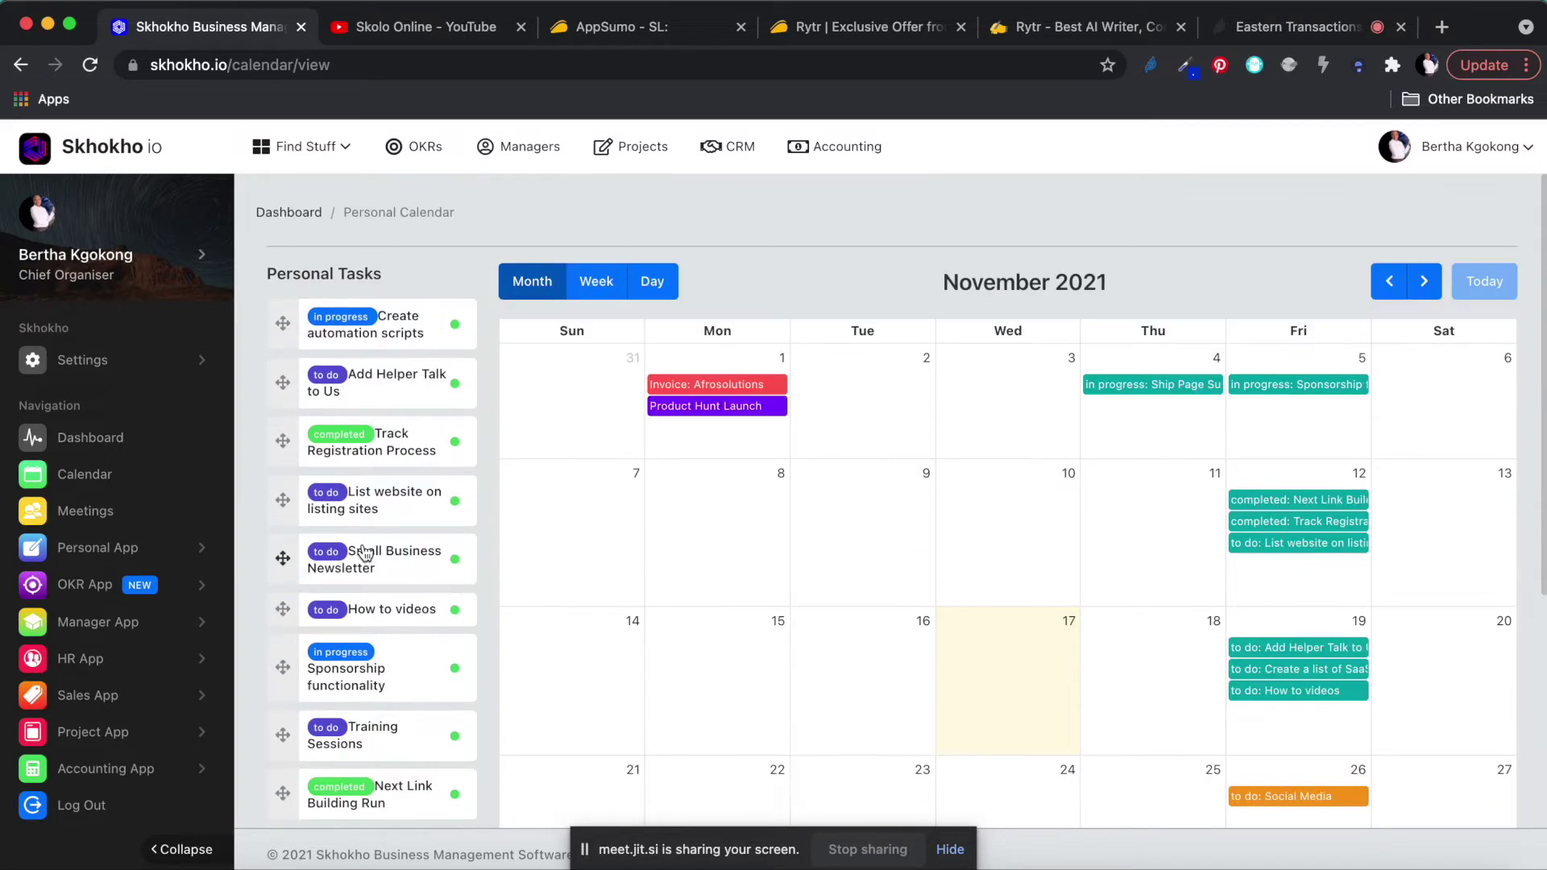
pyautogui.scroll(-3, 365, 552)
pyautogui.scroll(3, 364, 552)
pyautogui.scroll(-2, 1128, 416)
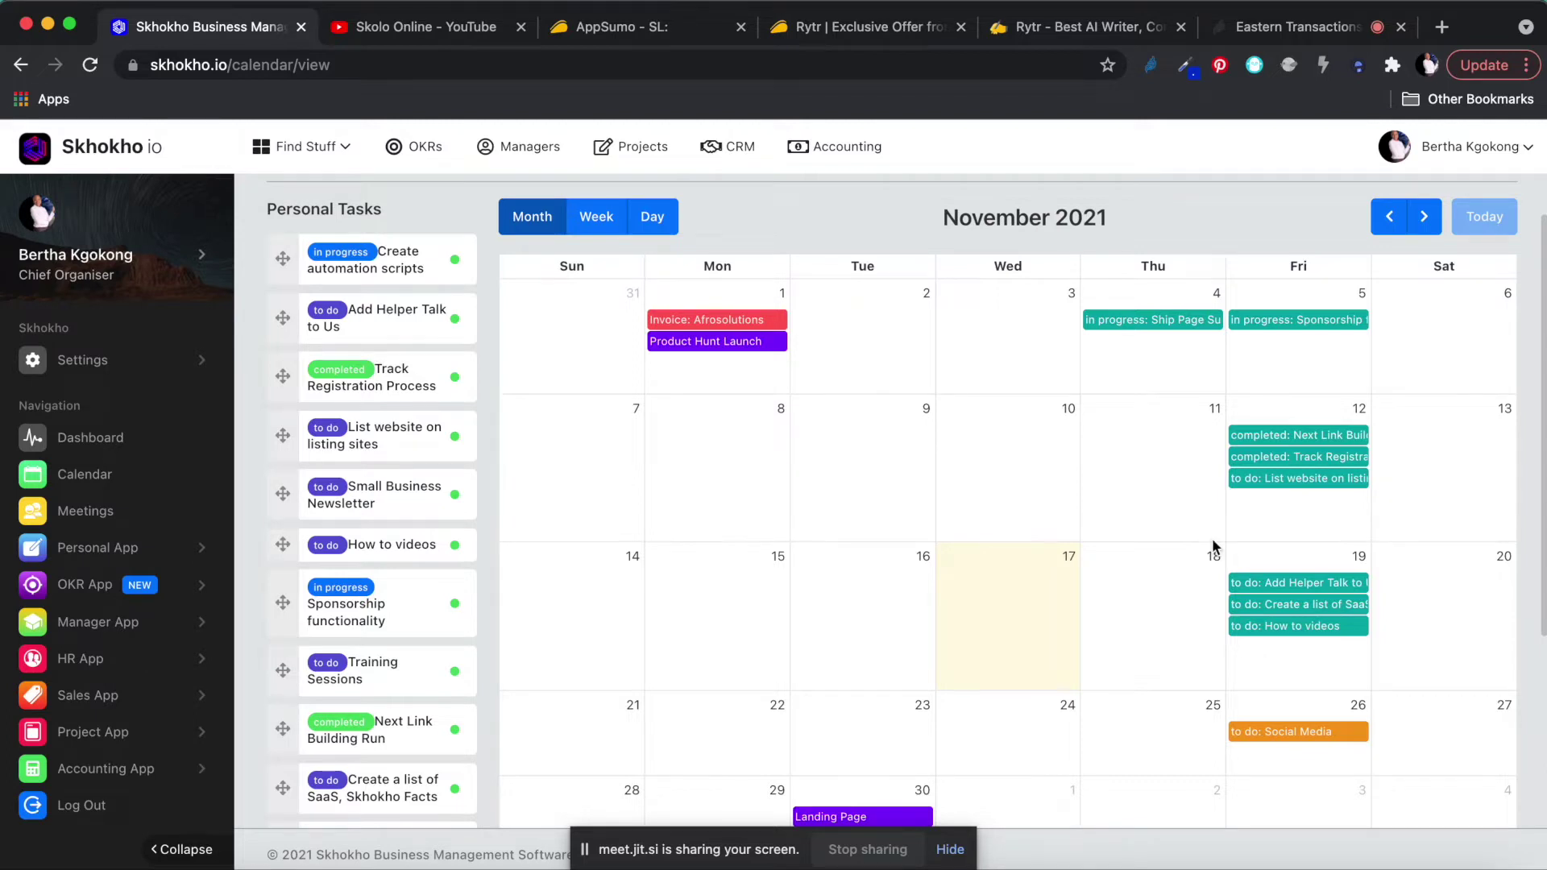
pyautogui.scroll(2, 1213, 545)
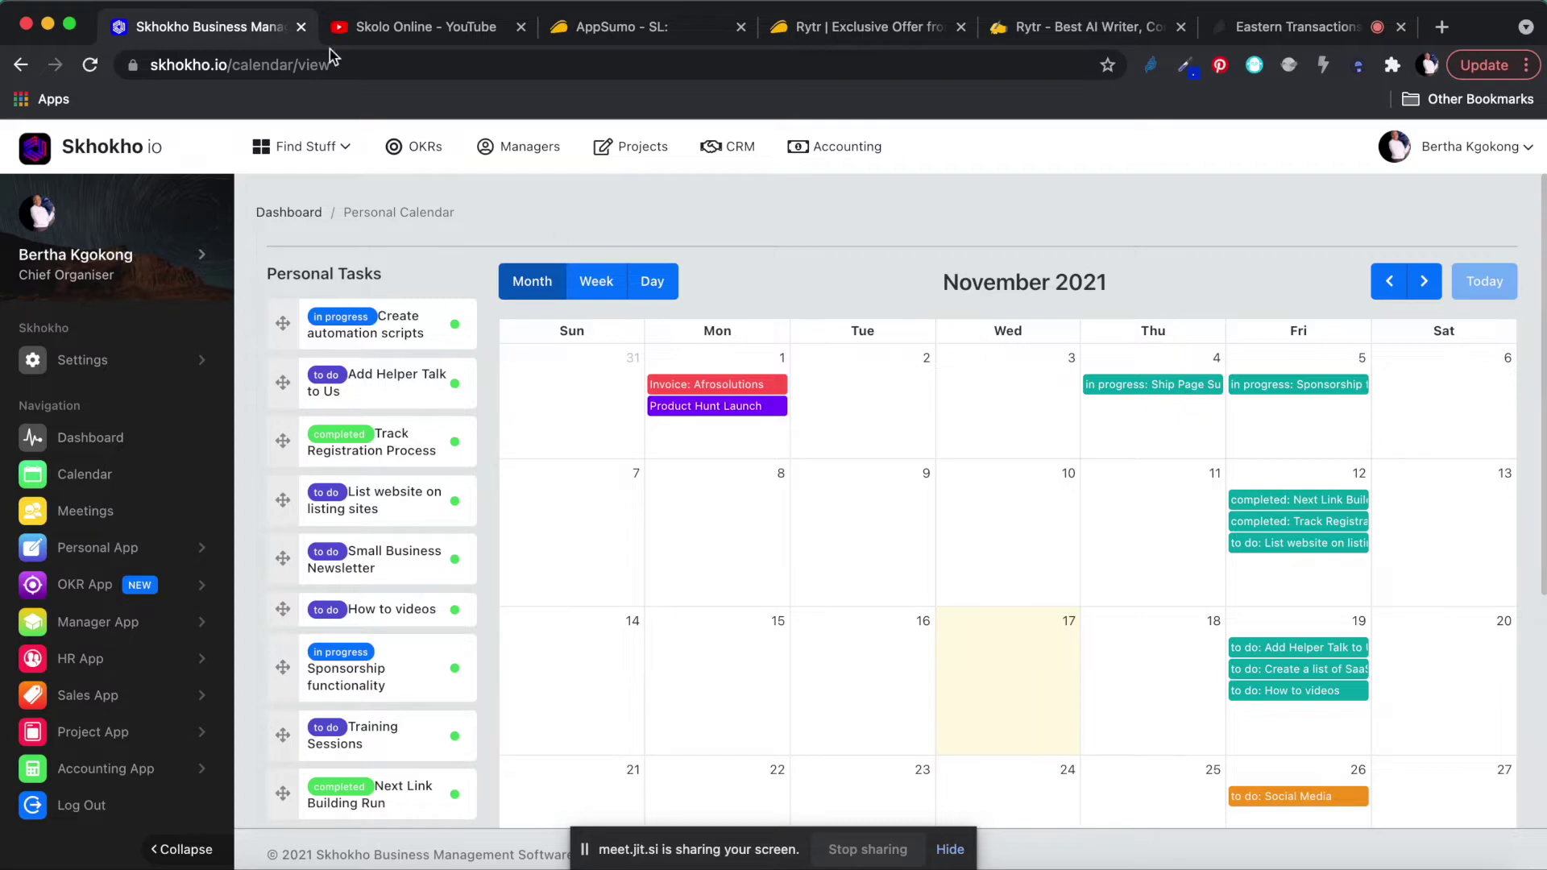
# Step: Return to the personal dashboard and review the details of the to-do tasks and the company members
pyautogui.click(121, 155)
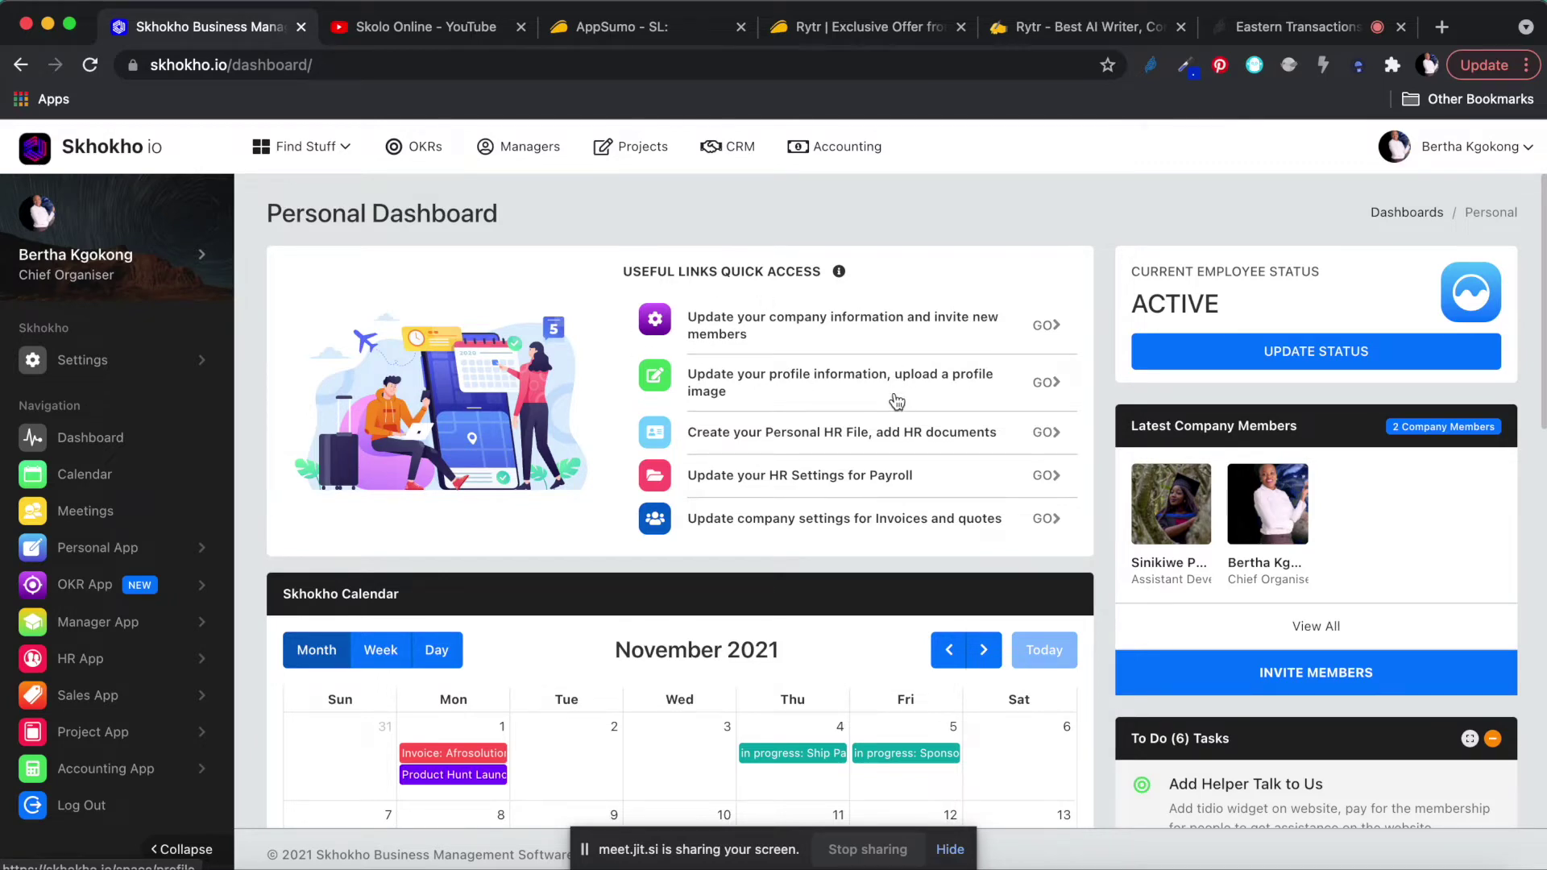
pyautogui.scroll(-10, 897, 401)
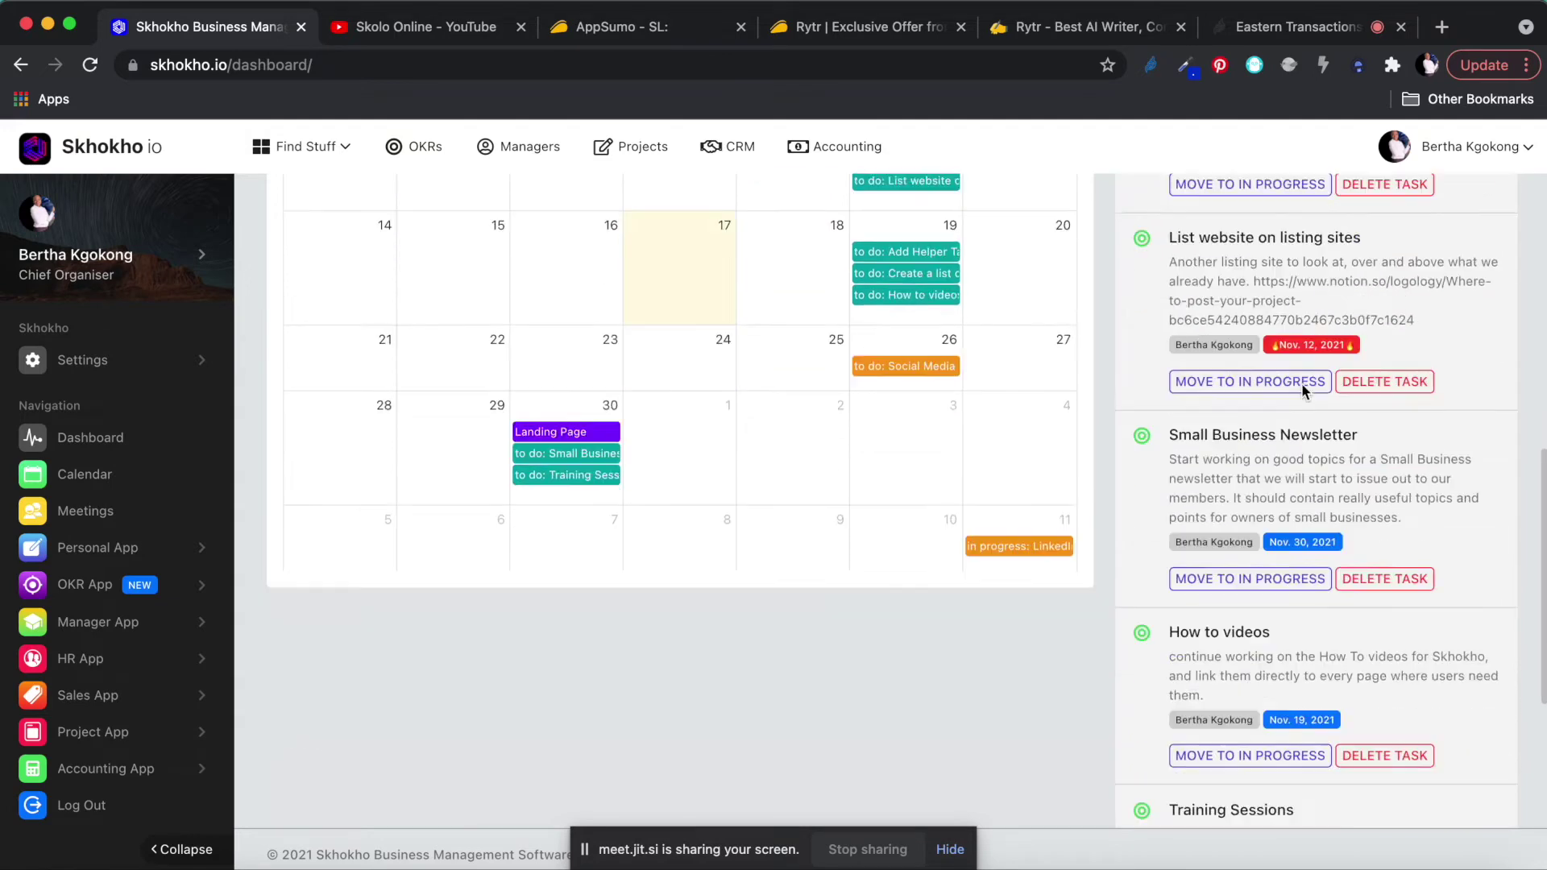
pyautogui.scroll(10, 1302, 384)
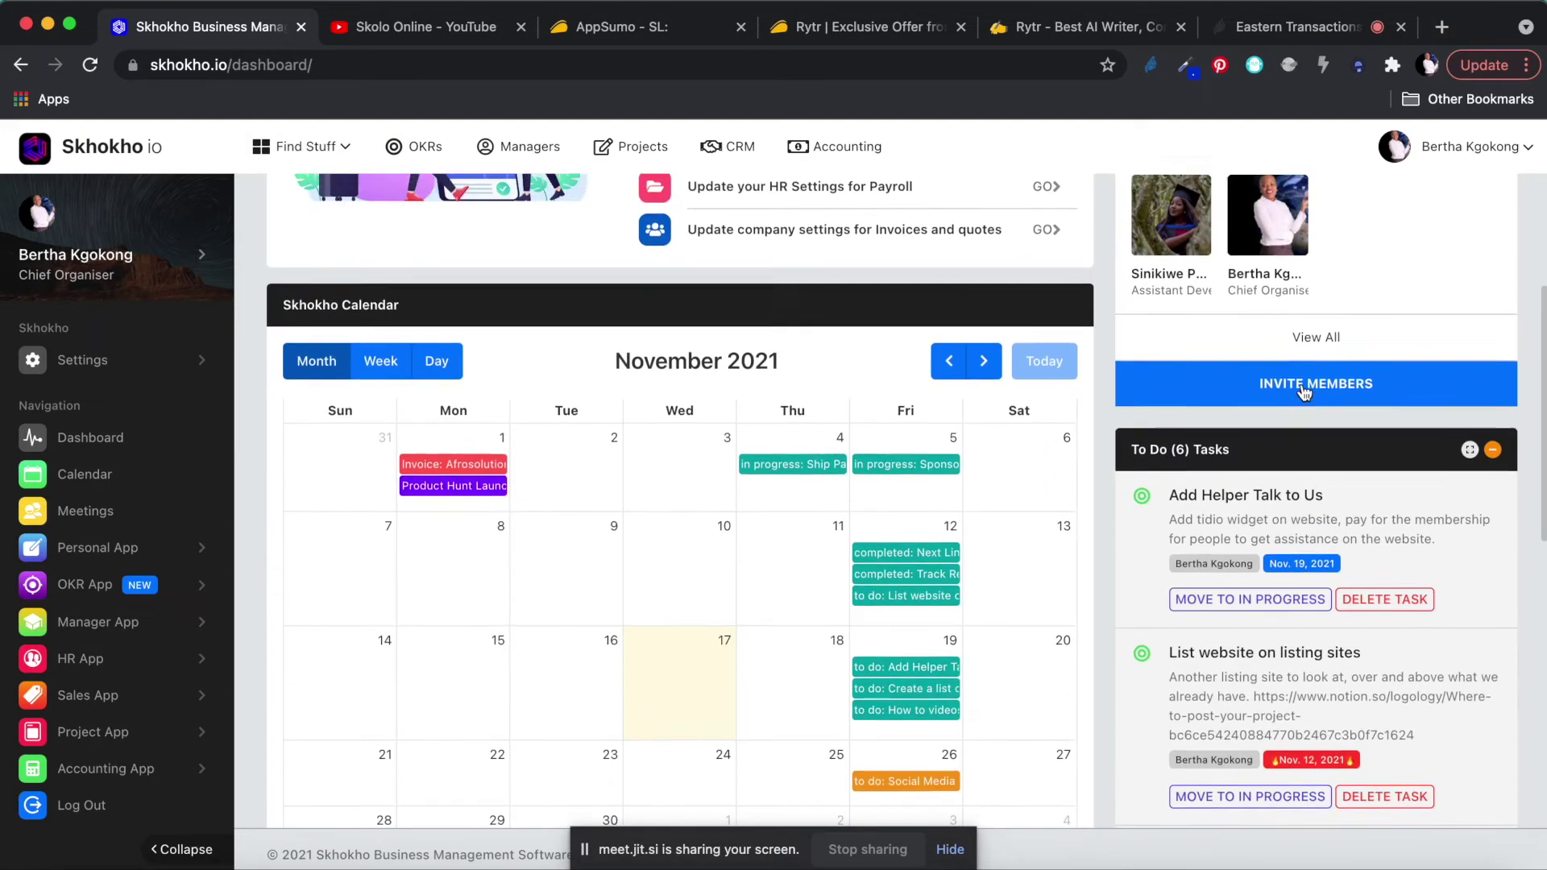
pyautogui.scroll(4, 1302, 384)
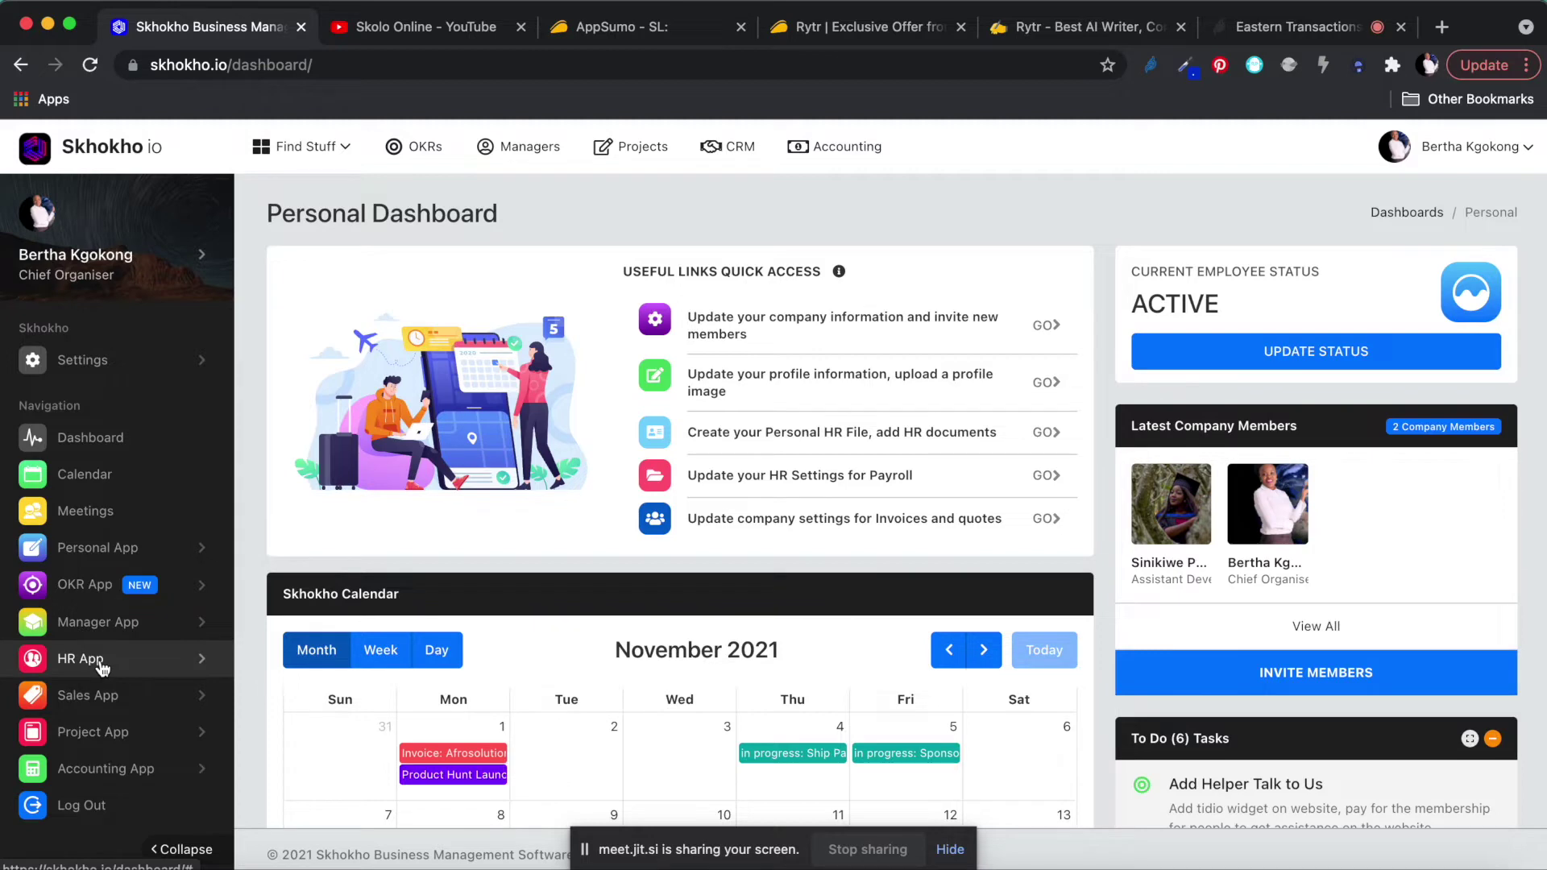
# Step: Expand the Manager App section to view its available pages, and collapse it again
pyautogui.click(114, 622)
pyautogui.scroll(-1, 109, 637)
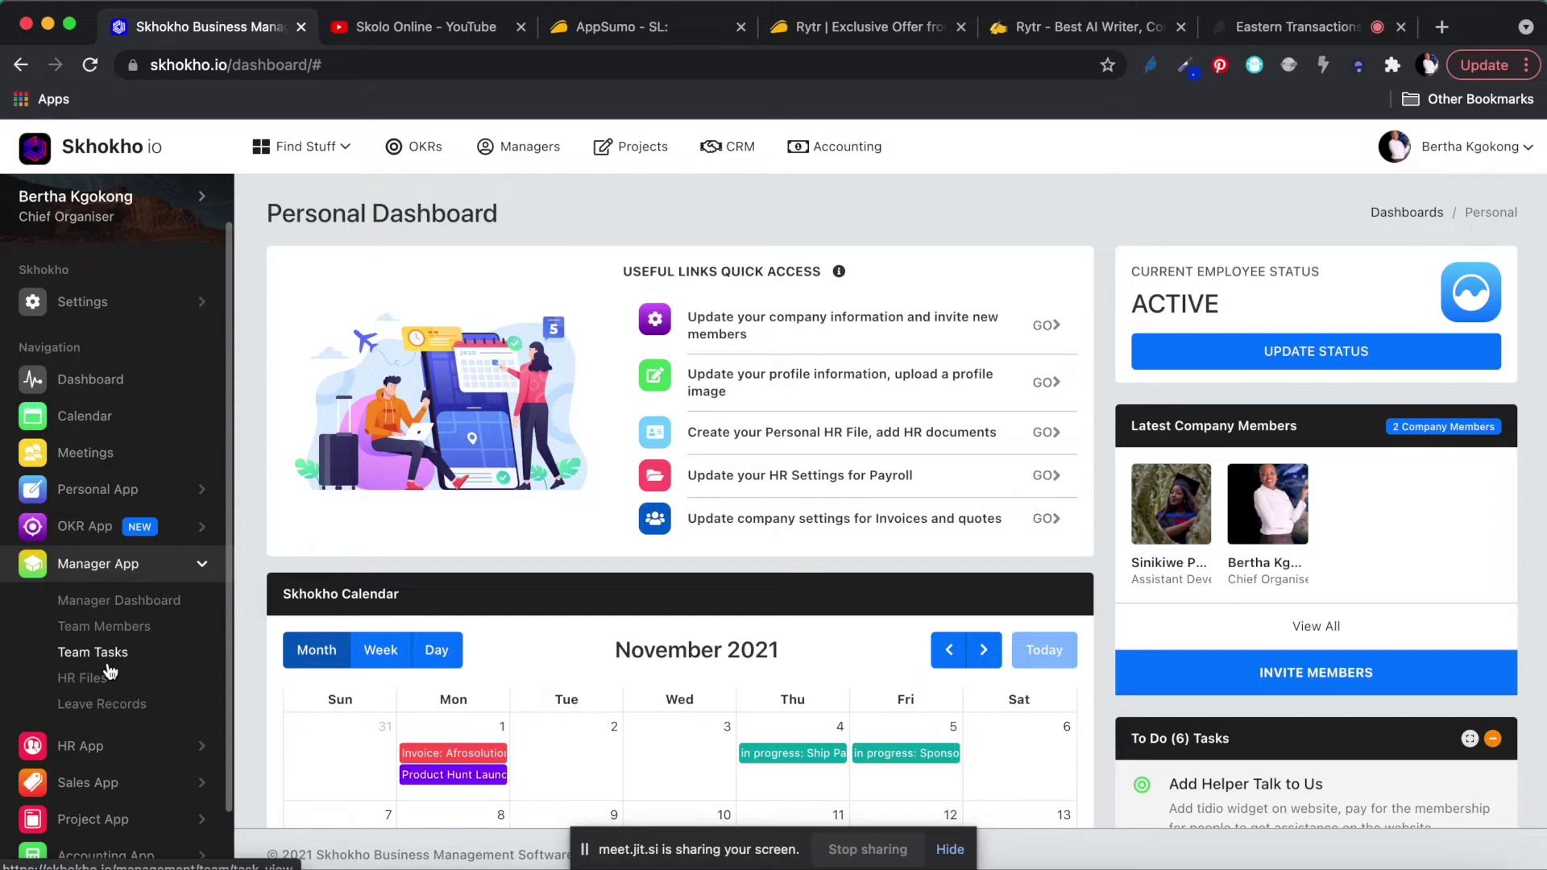
pyautogui.click(204, 568)
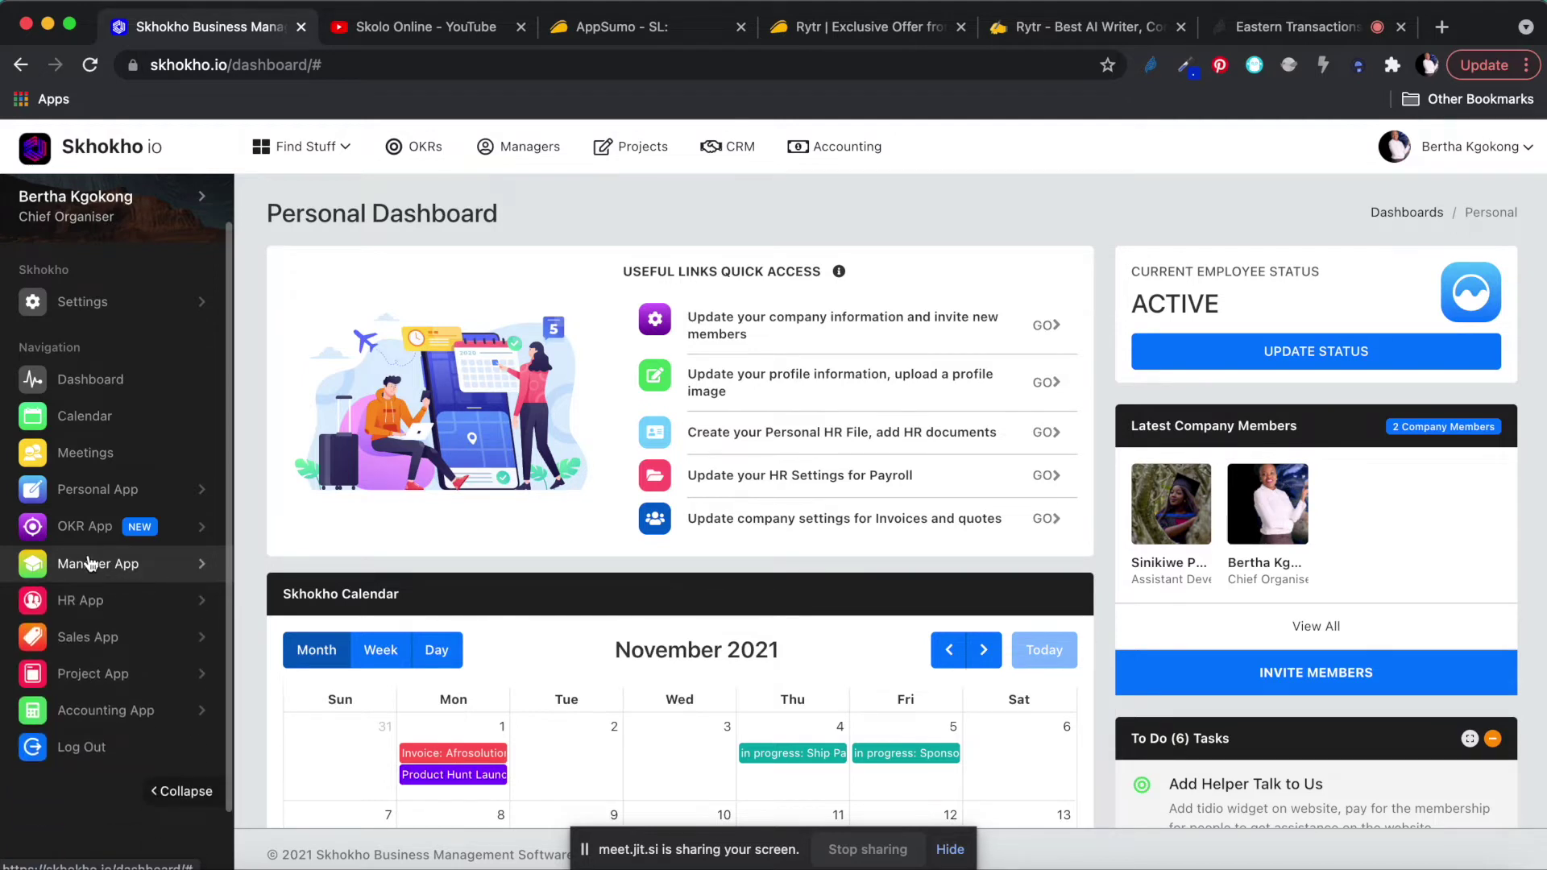
# Step: Expand the OKR App and Sales App sections one at a time to view their pages, collapsing each again
pyautogui.click(202, 528)
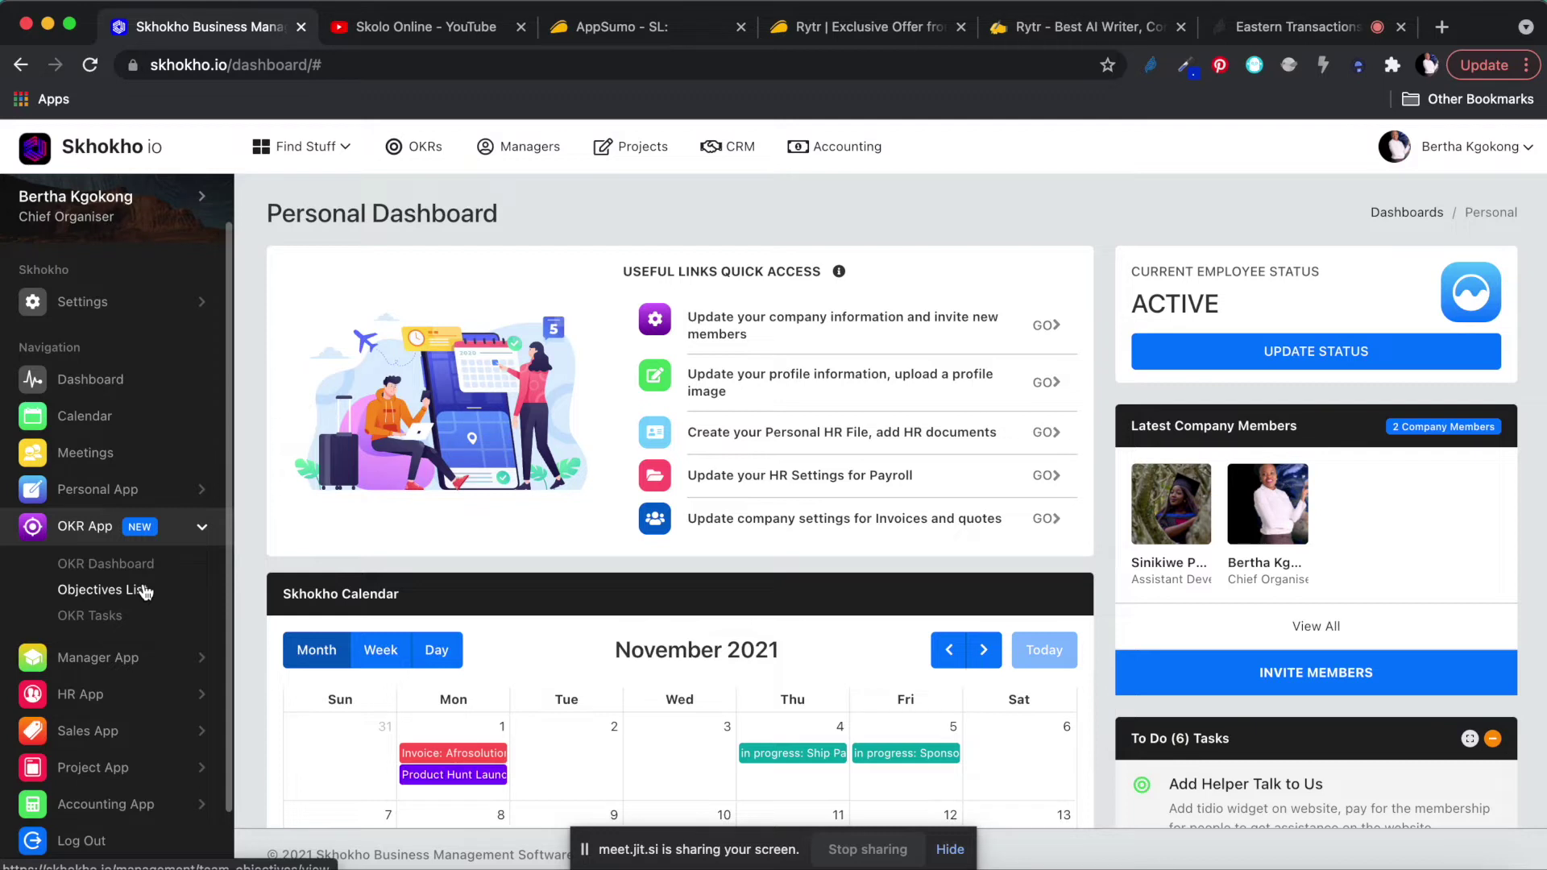
pyautogui.click(77, 532)
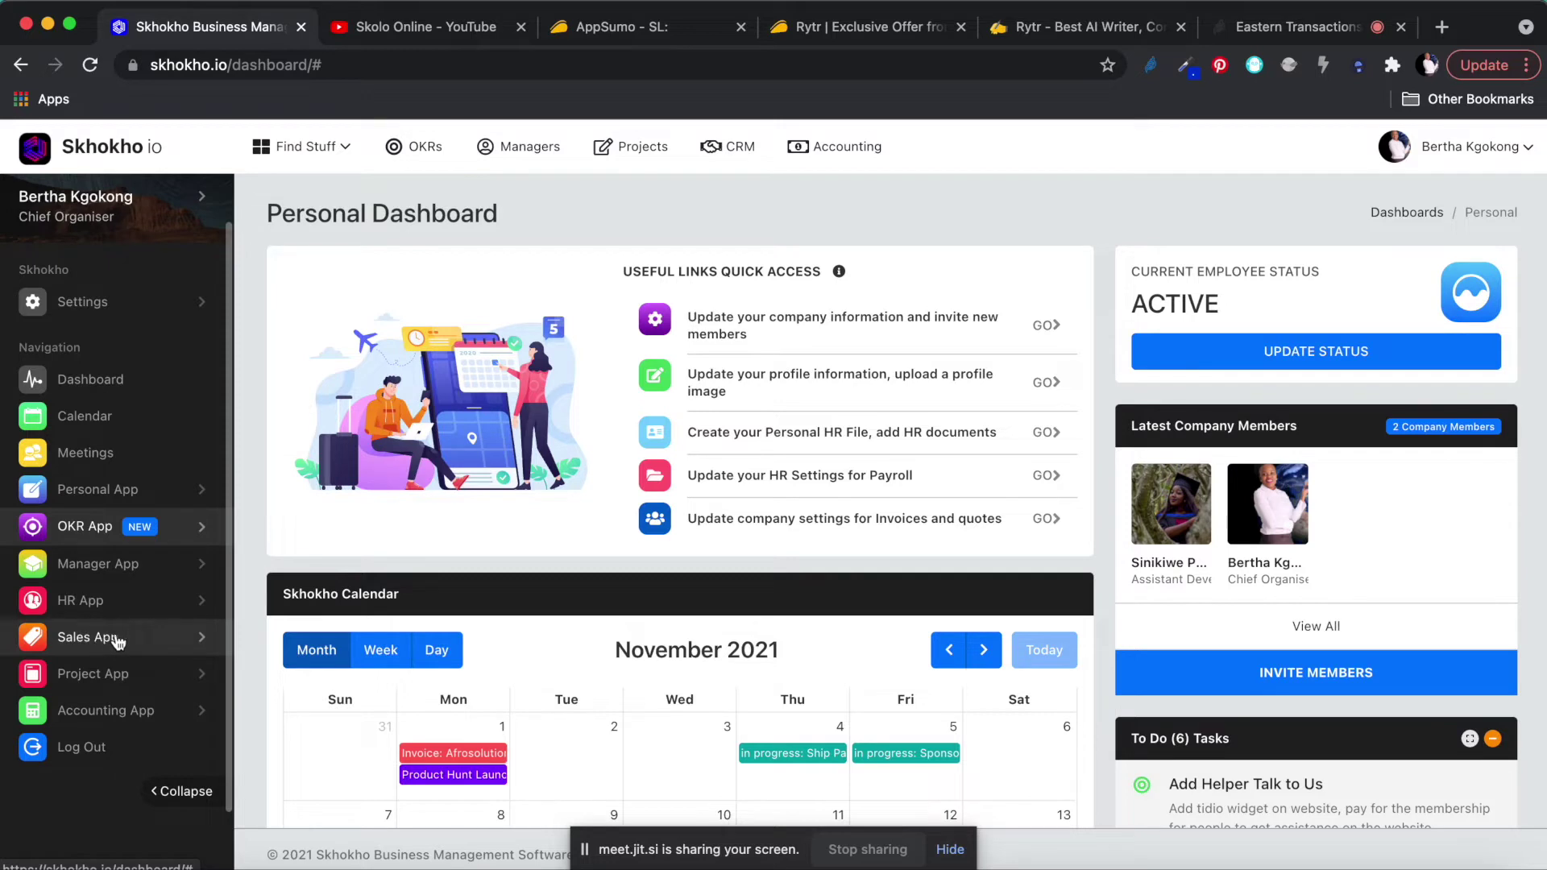
pyautogui.click(108, 641)
pyautogui.click(146, 639)
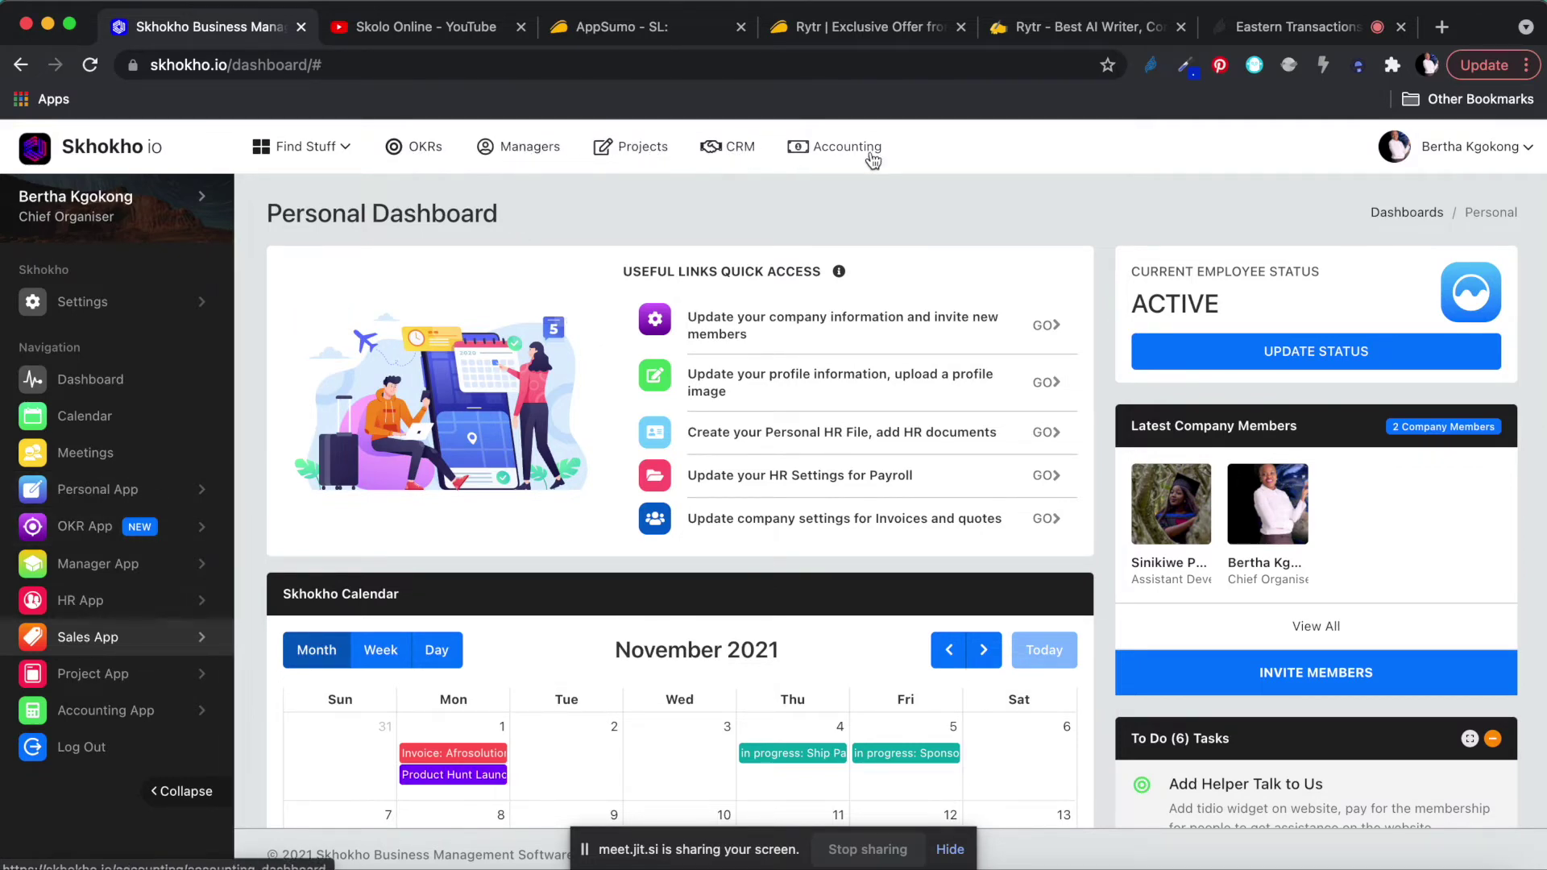
# Step: View the overview of every app's pages and the help links twice, closing it each time
pyautogui.click(303, 149)
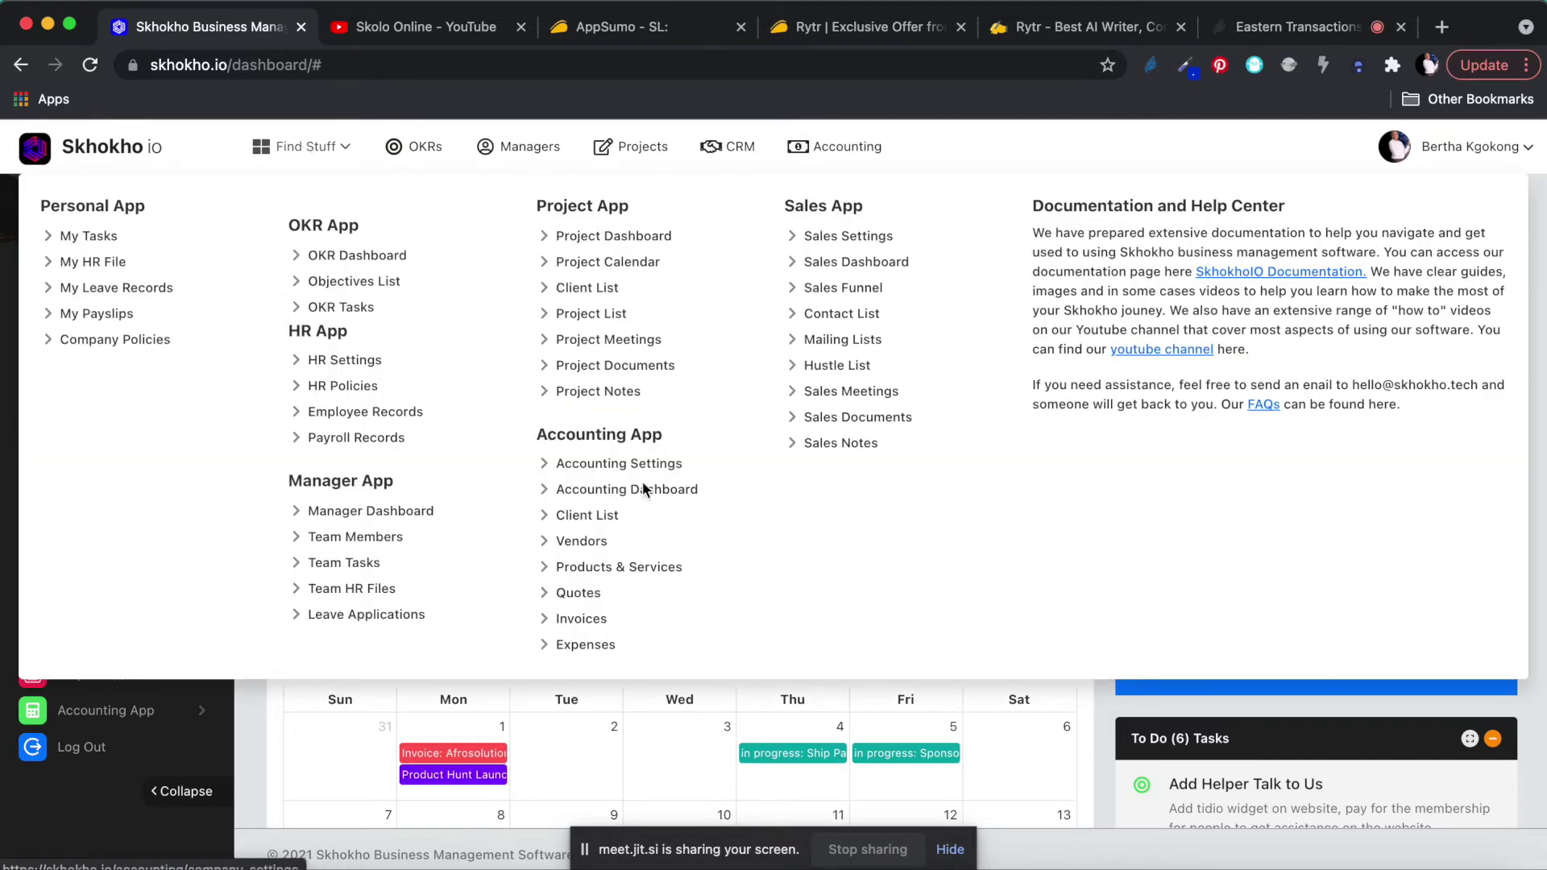
pyautogui.click(303, 149)
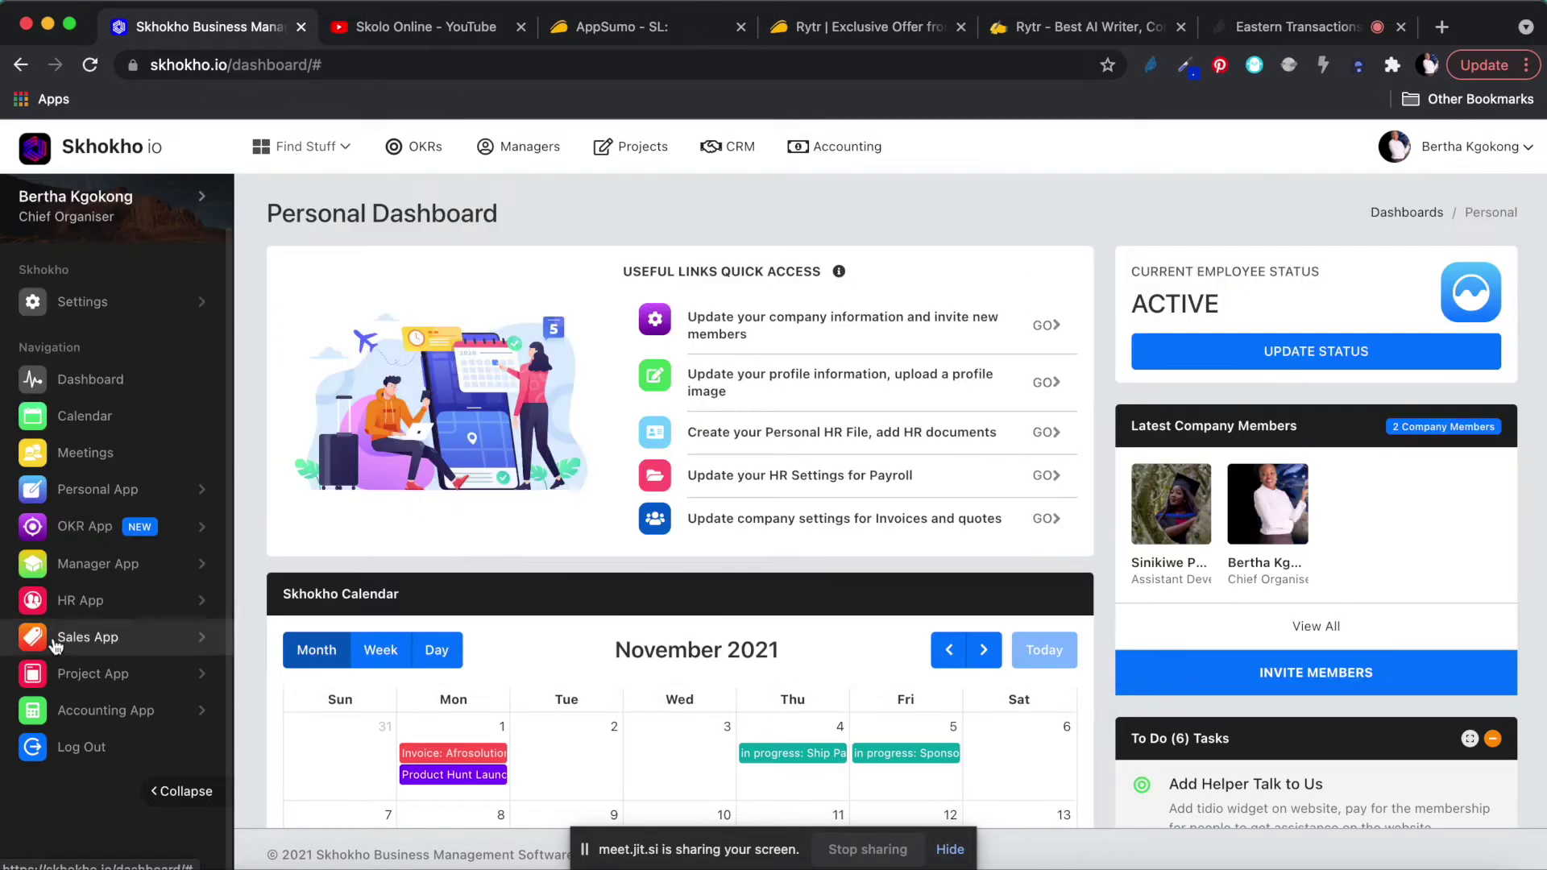
pyautogui.click(301, 149)
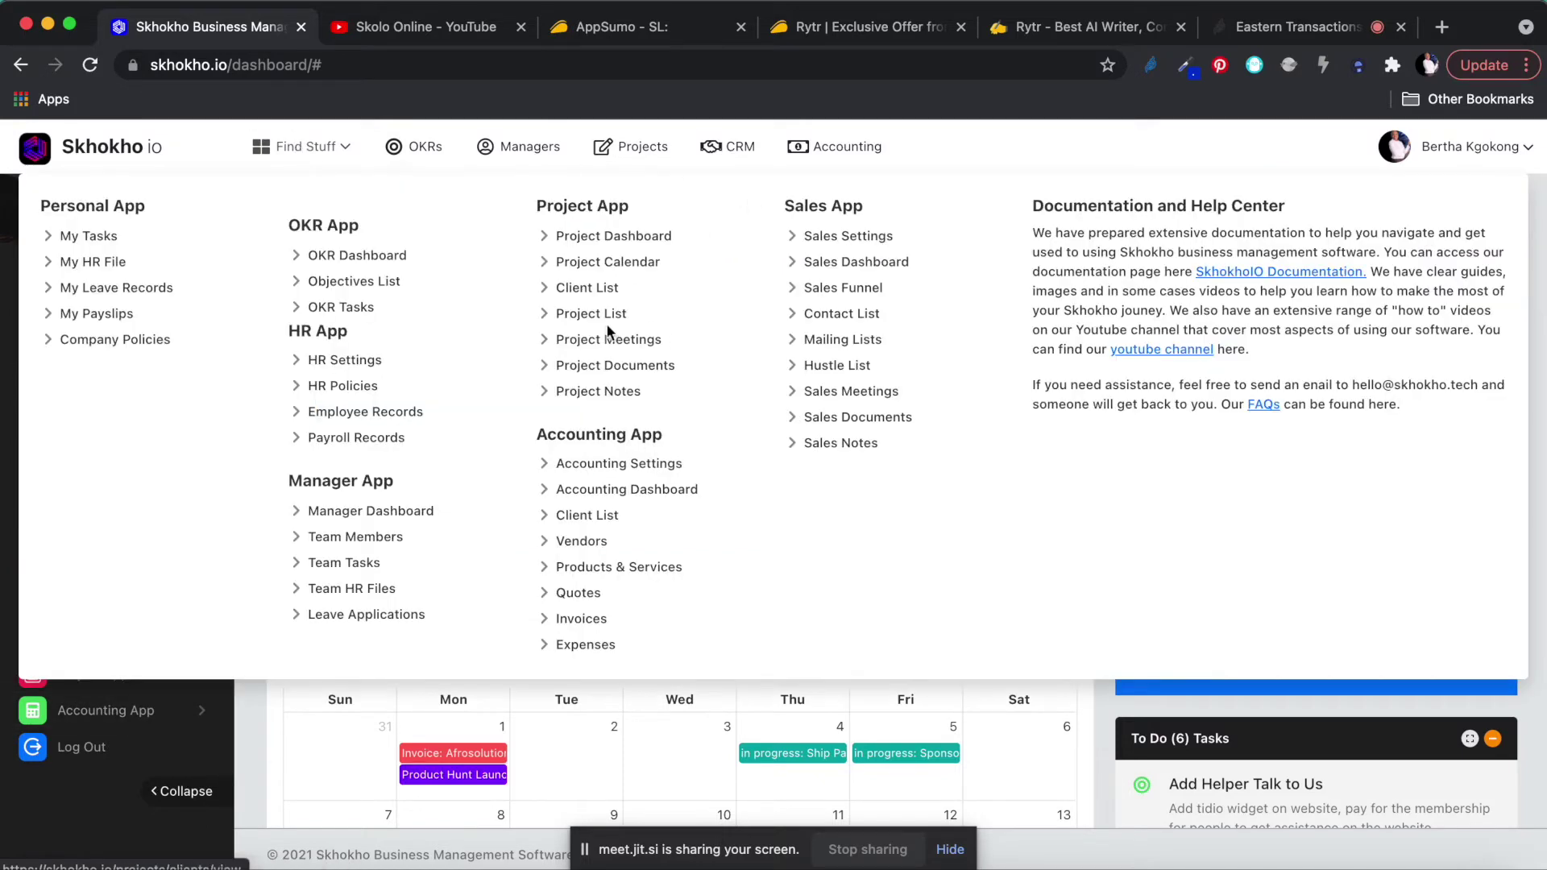
pyautogui.click(297, 158)
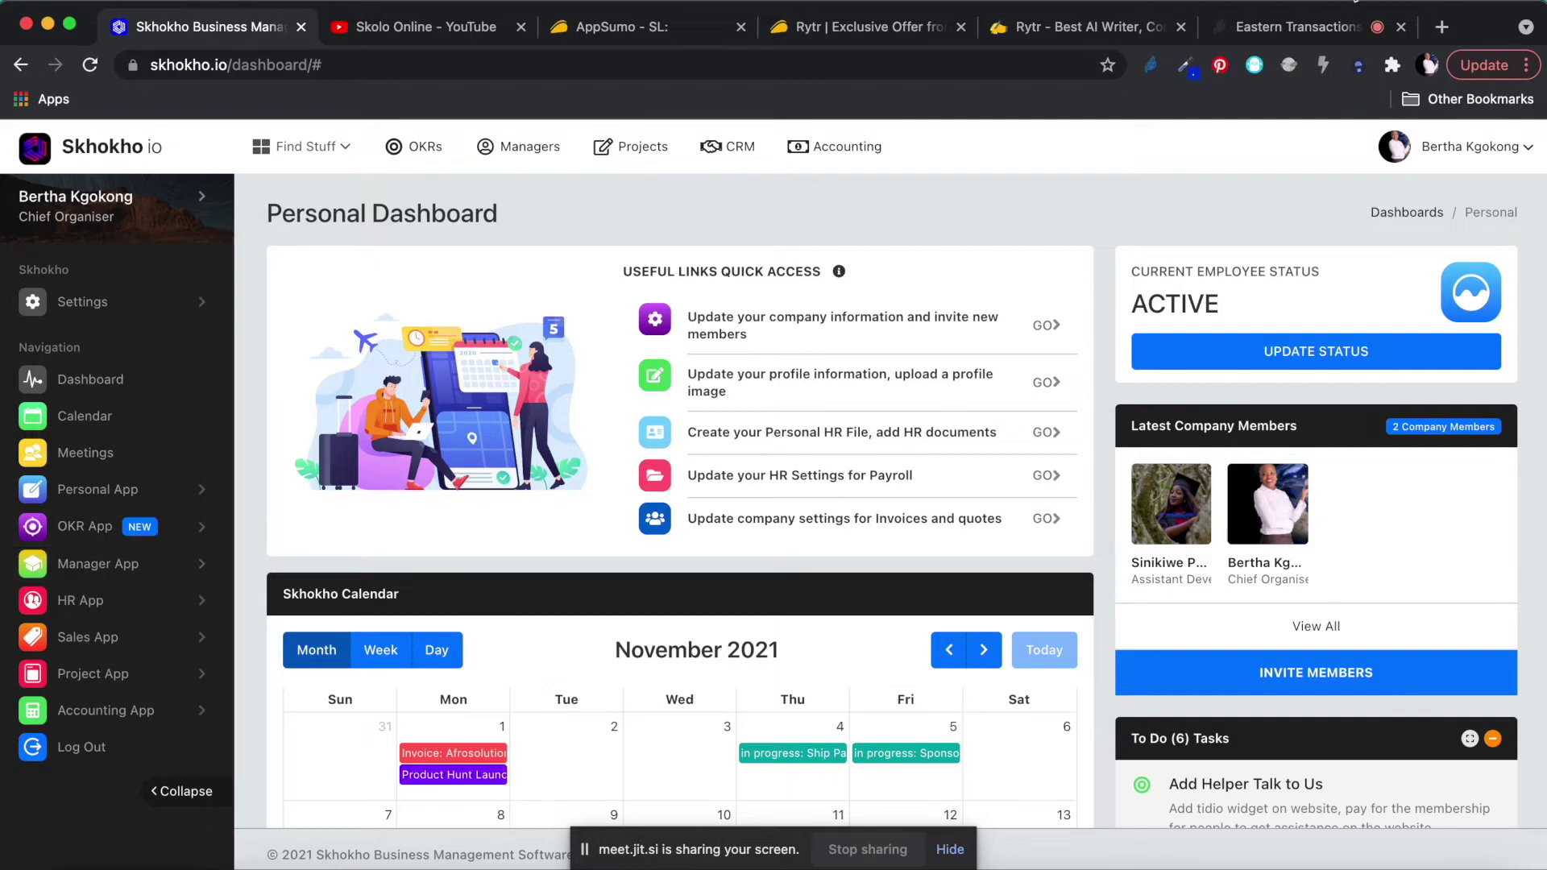
# Step: Open skhokho.io in a new browser tab and review the Starter, Business and Business Pro packages on its Pricing page
pyautogui.click(1444, 27)
pyautogui.write('skhokho.io')
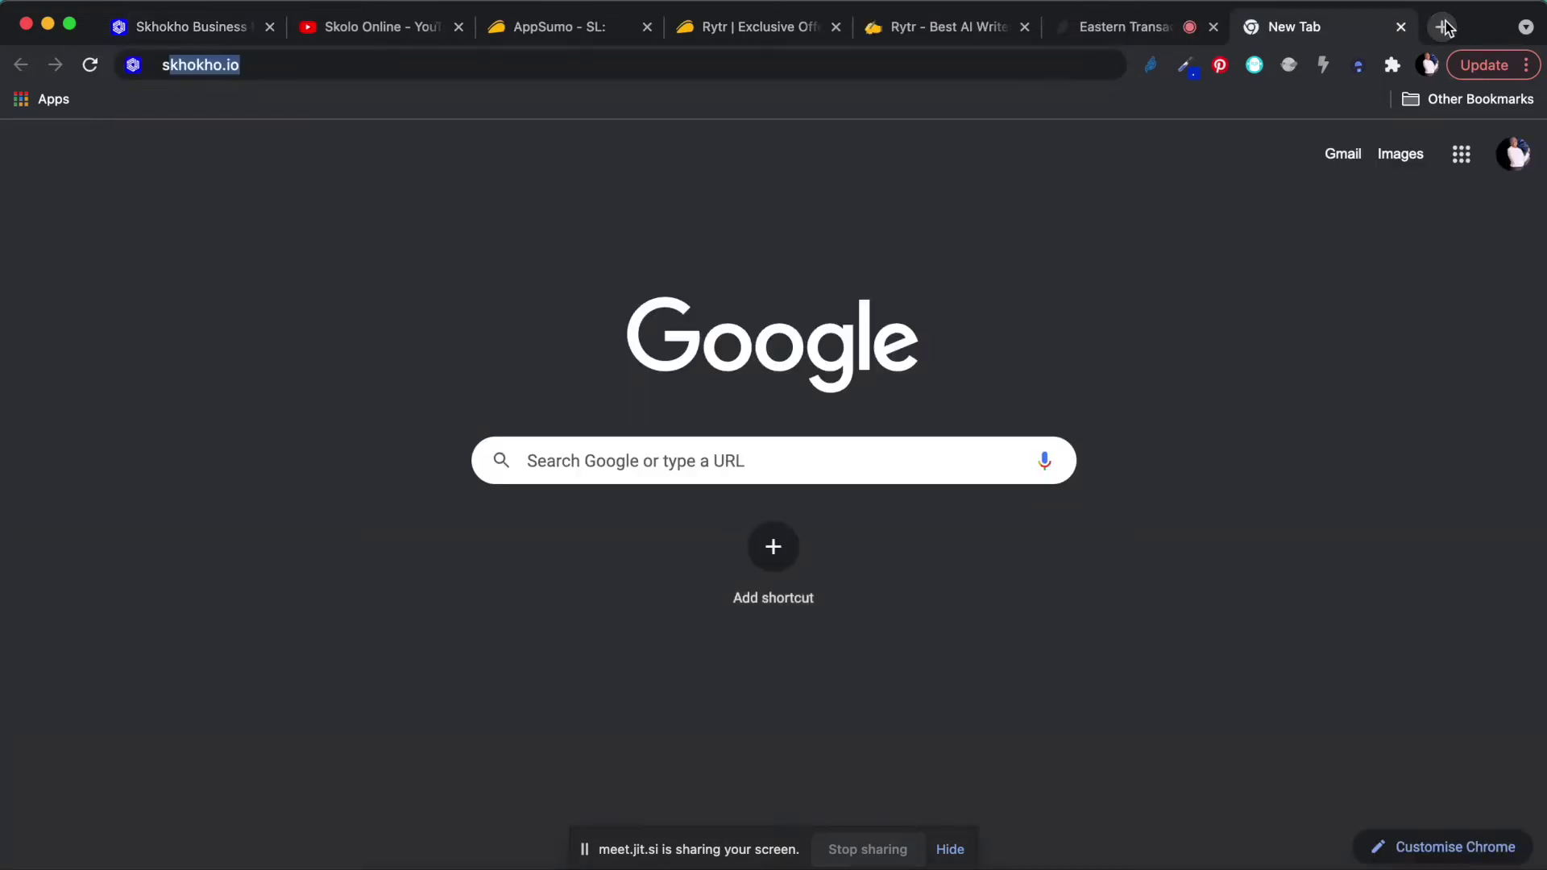
pyautogui.press('Return')
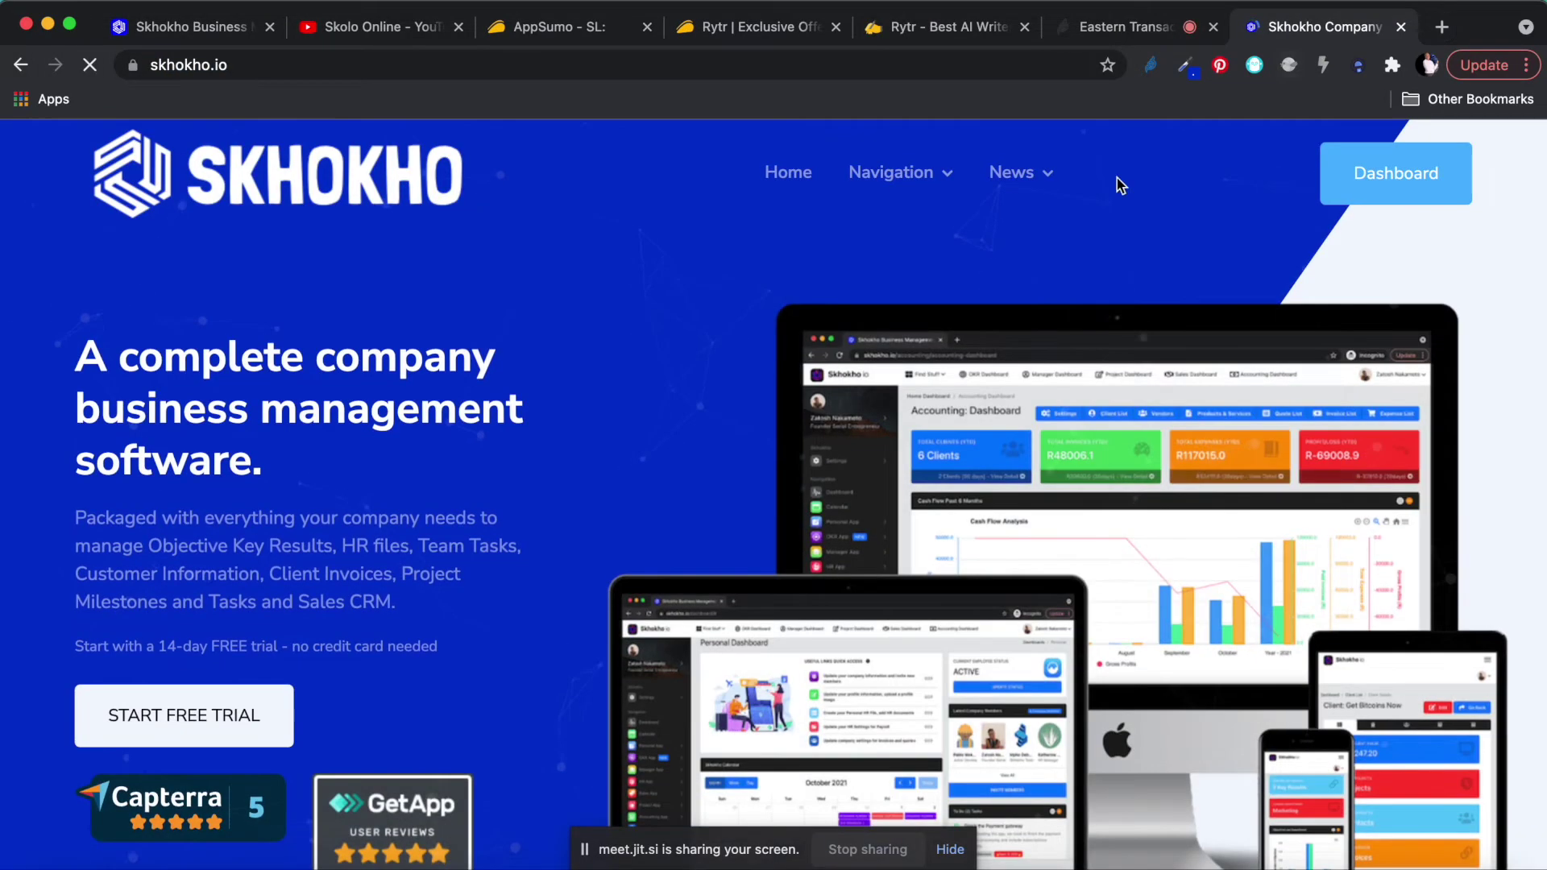
pyautogui.moveTo(879, 176)
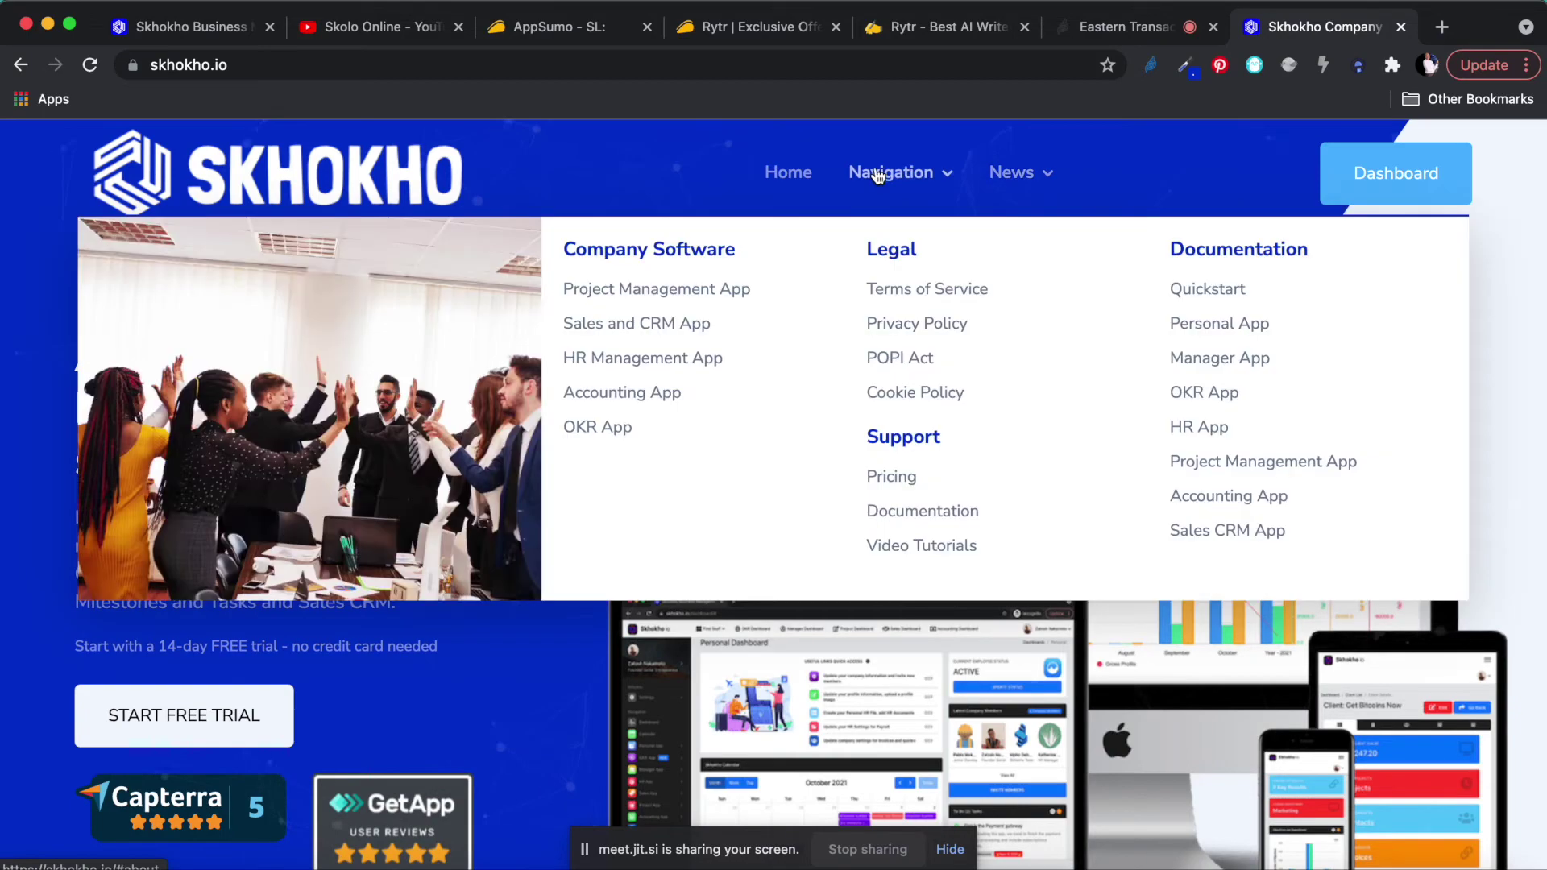
pyautogui.click(902, 477)
pyautogui.scroll(-8, 812, 510)
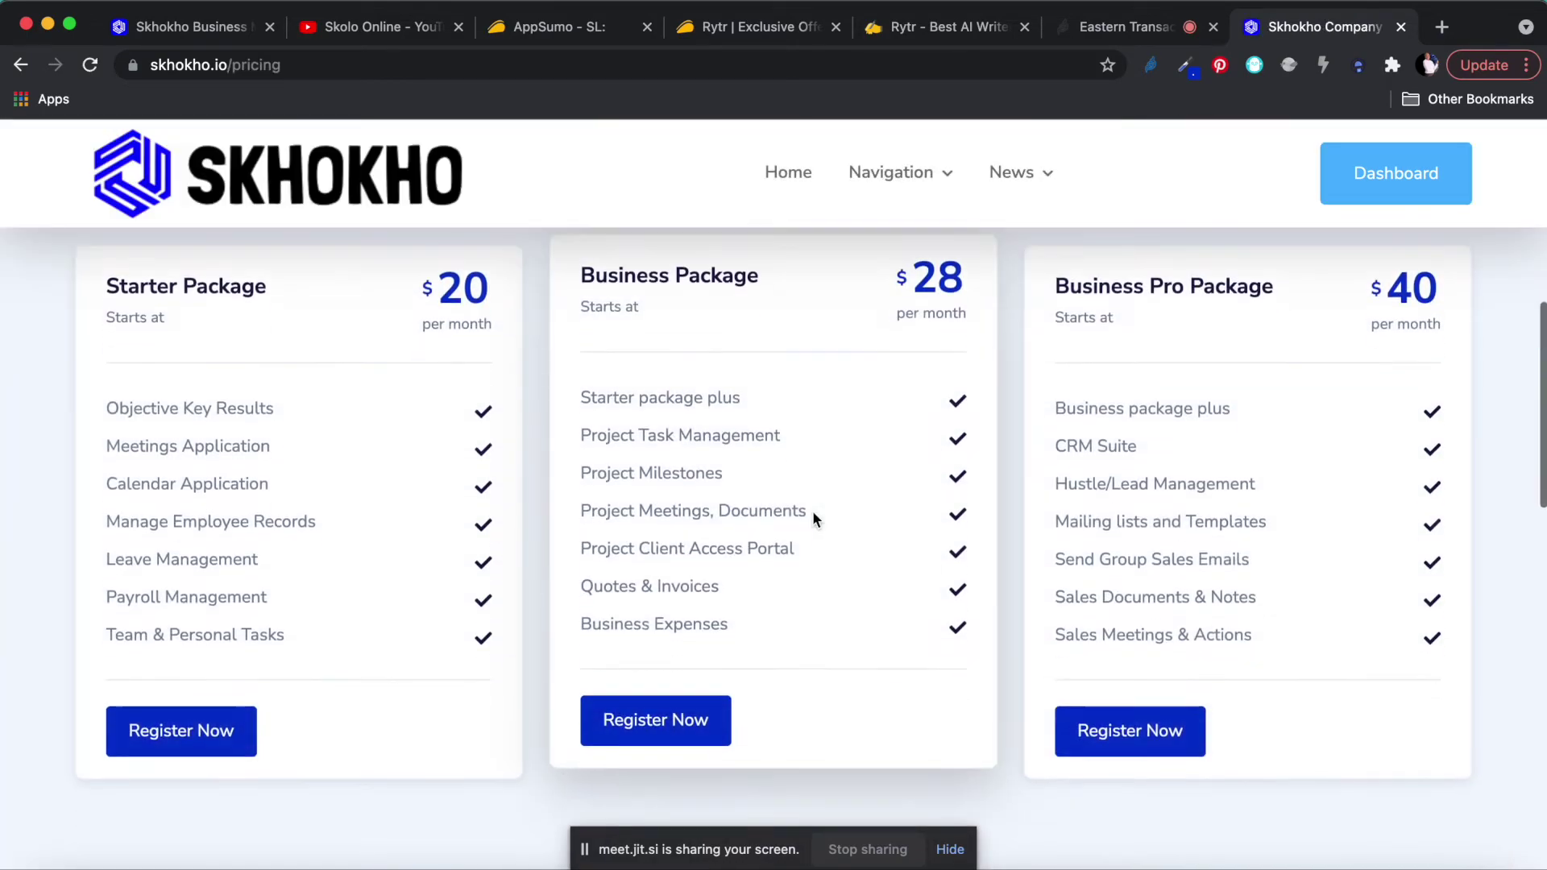
pyautogui.scroll(-2, 775, 487)
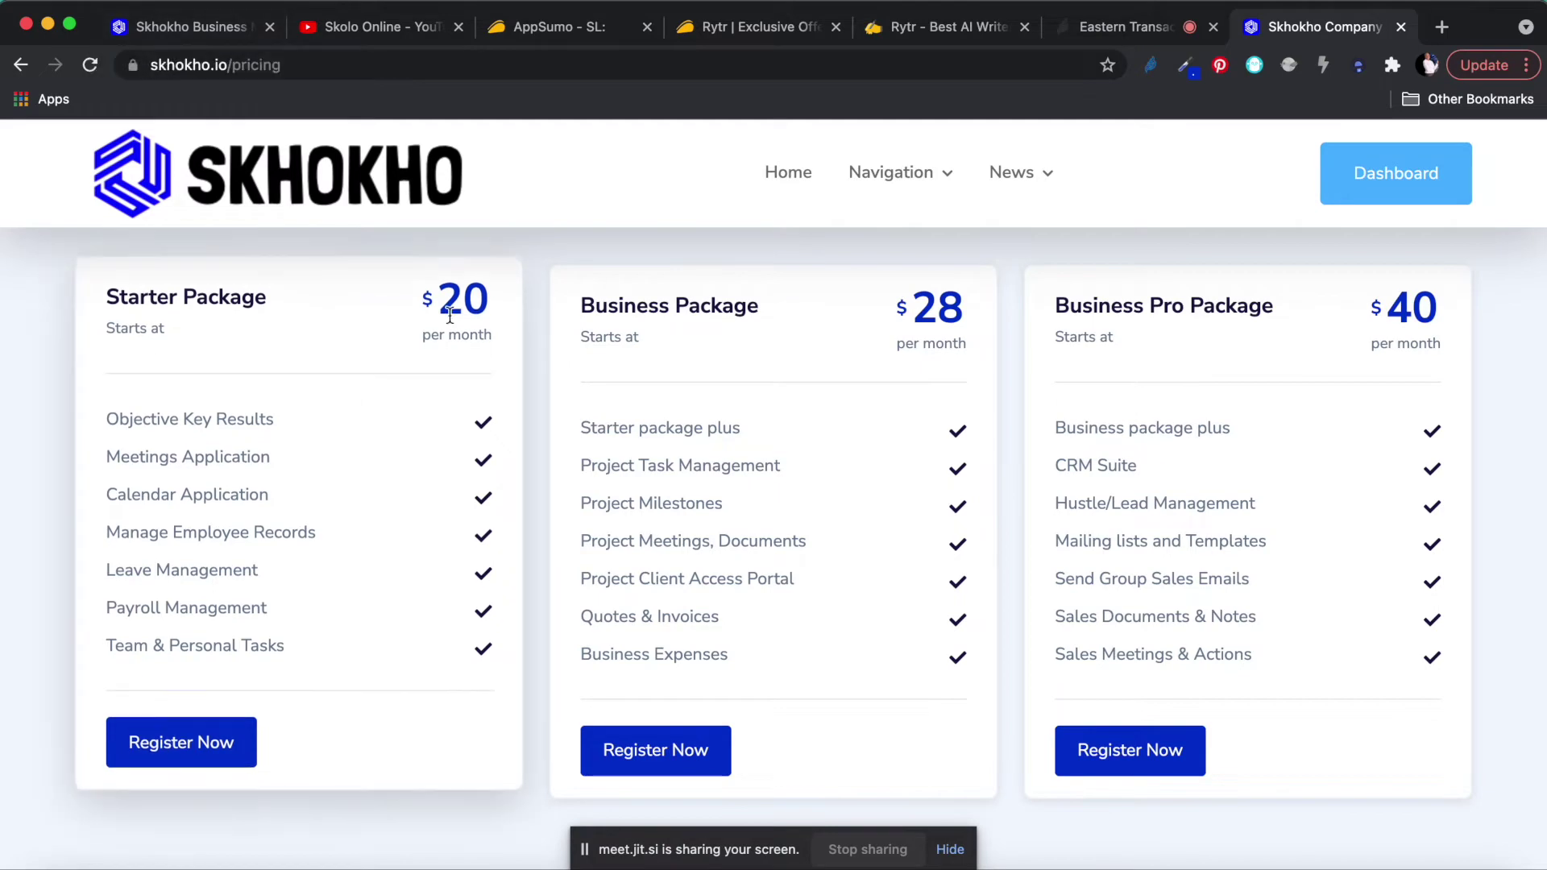
# Step: Return to the personal dashboard, expand the Sales App section to review its pages, and collapse it again
pyautogui.click(177, 28)
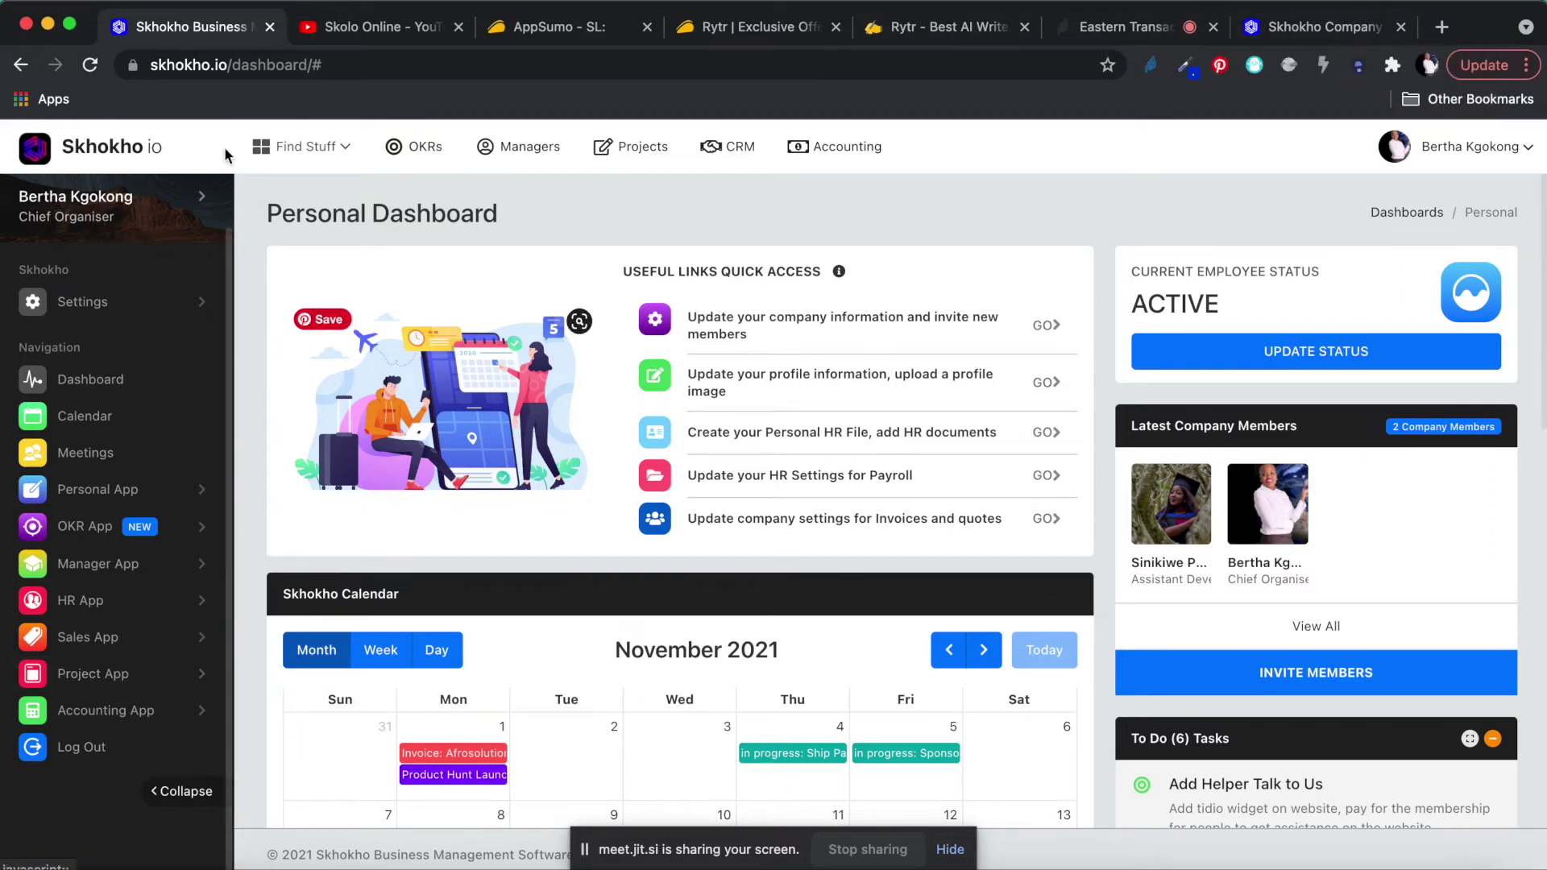
pyautogui.click(84, 641)
pyautogui.scroll(-3, 89, 643)
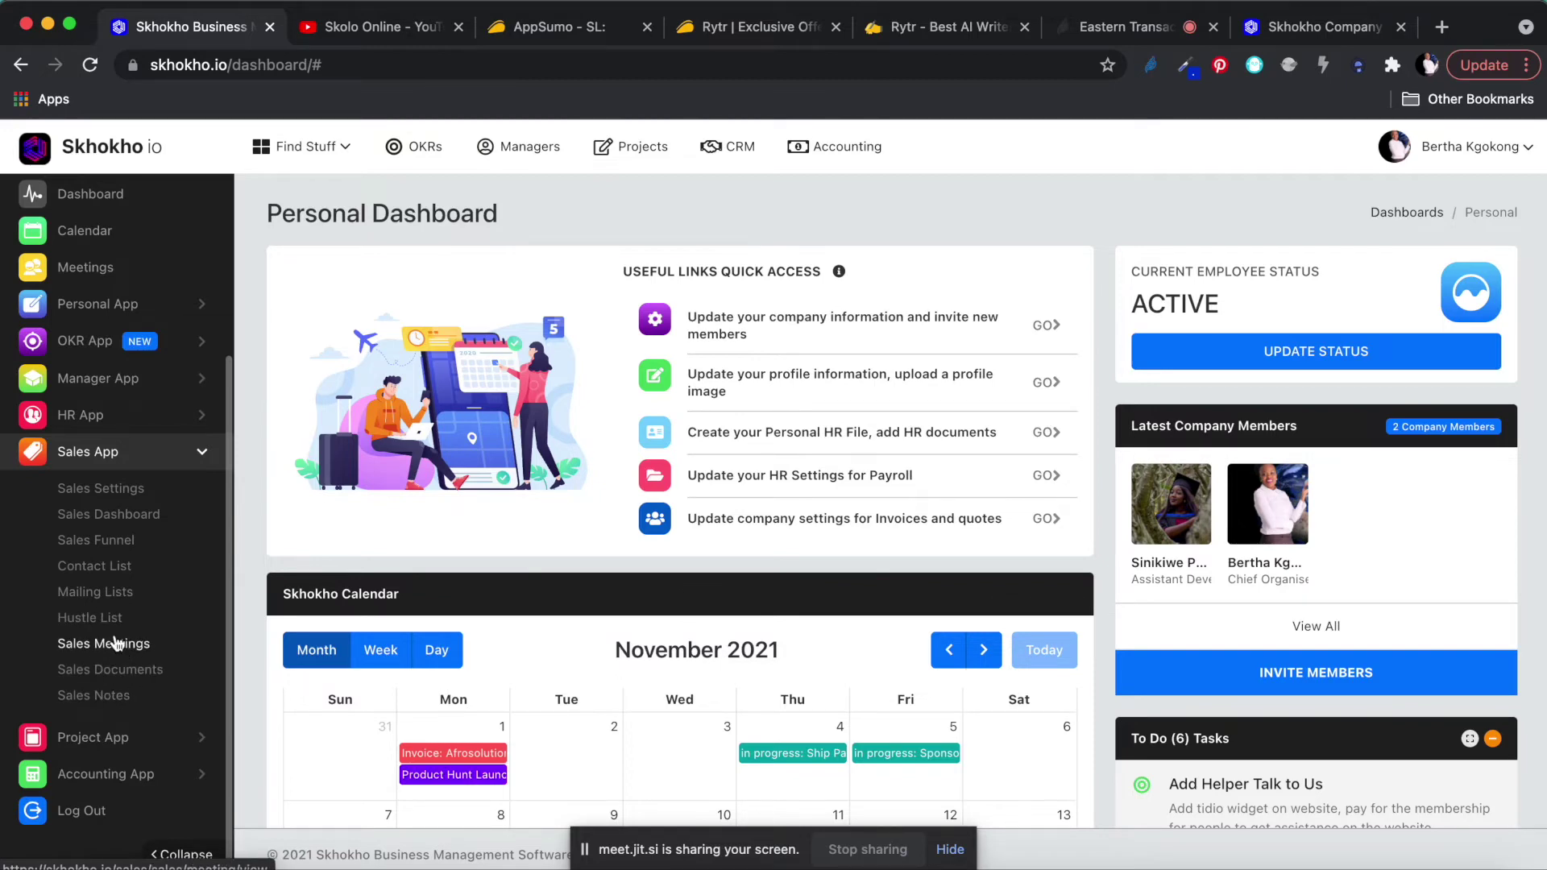
pyautogui.click(150, 455)
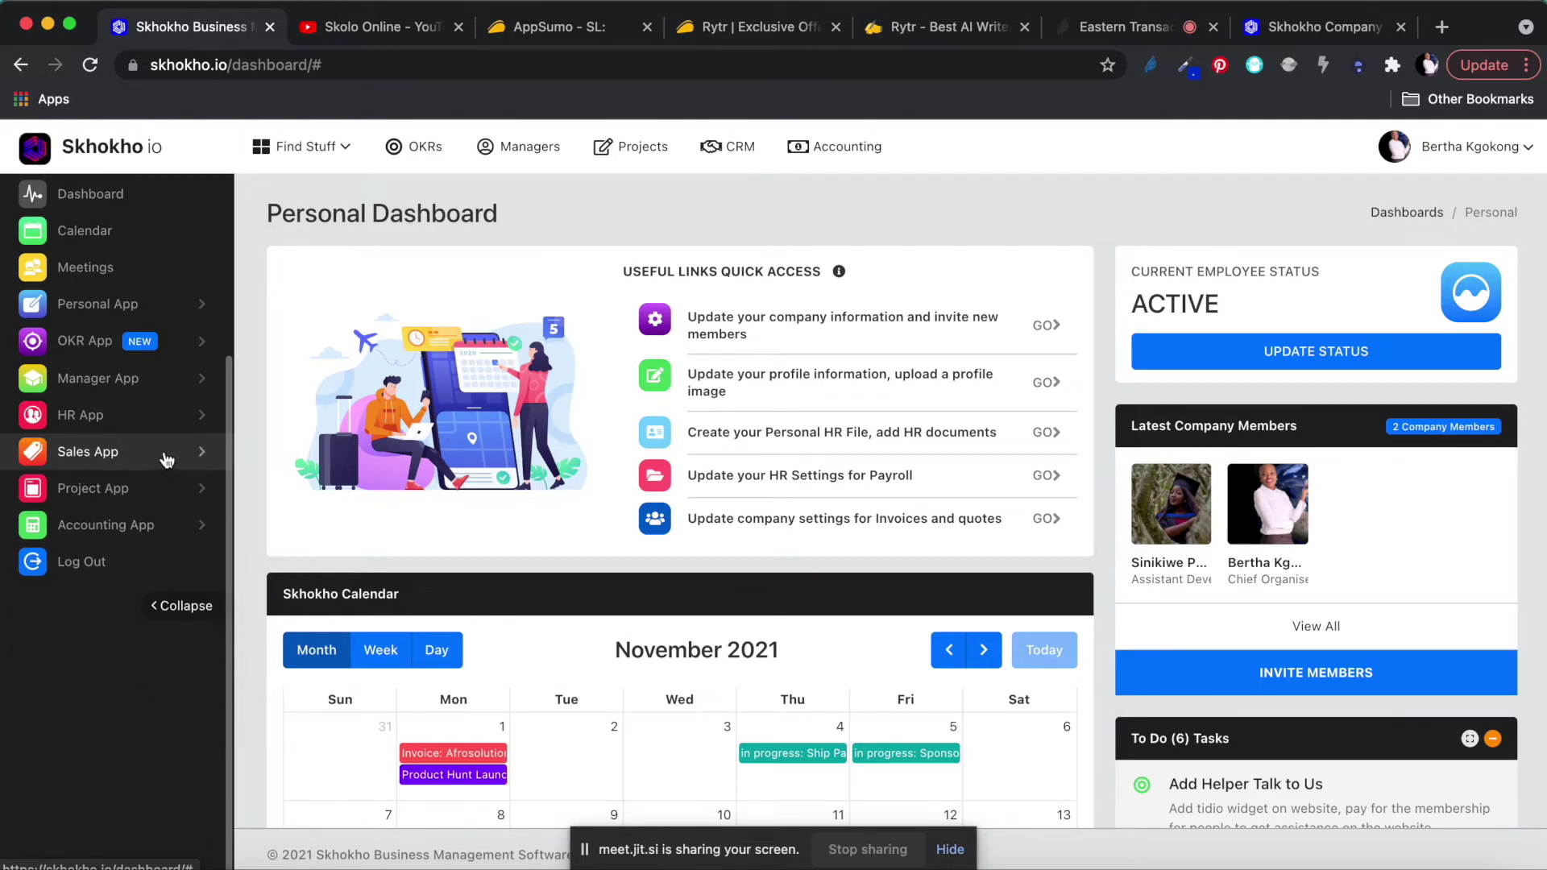
pyautogui.click(167, 458)
pyautogui.click(123, 455)
pyautogui.scroll(1, 86, 466)
pyautogui.scroll(5, 87, 466)
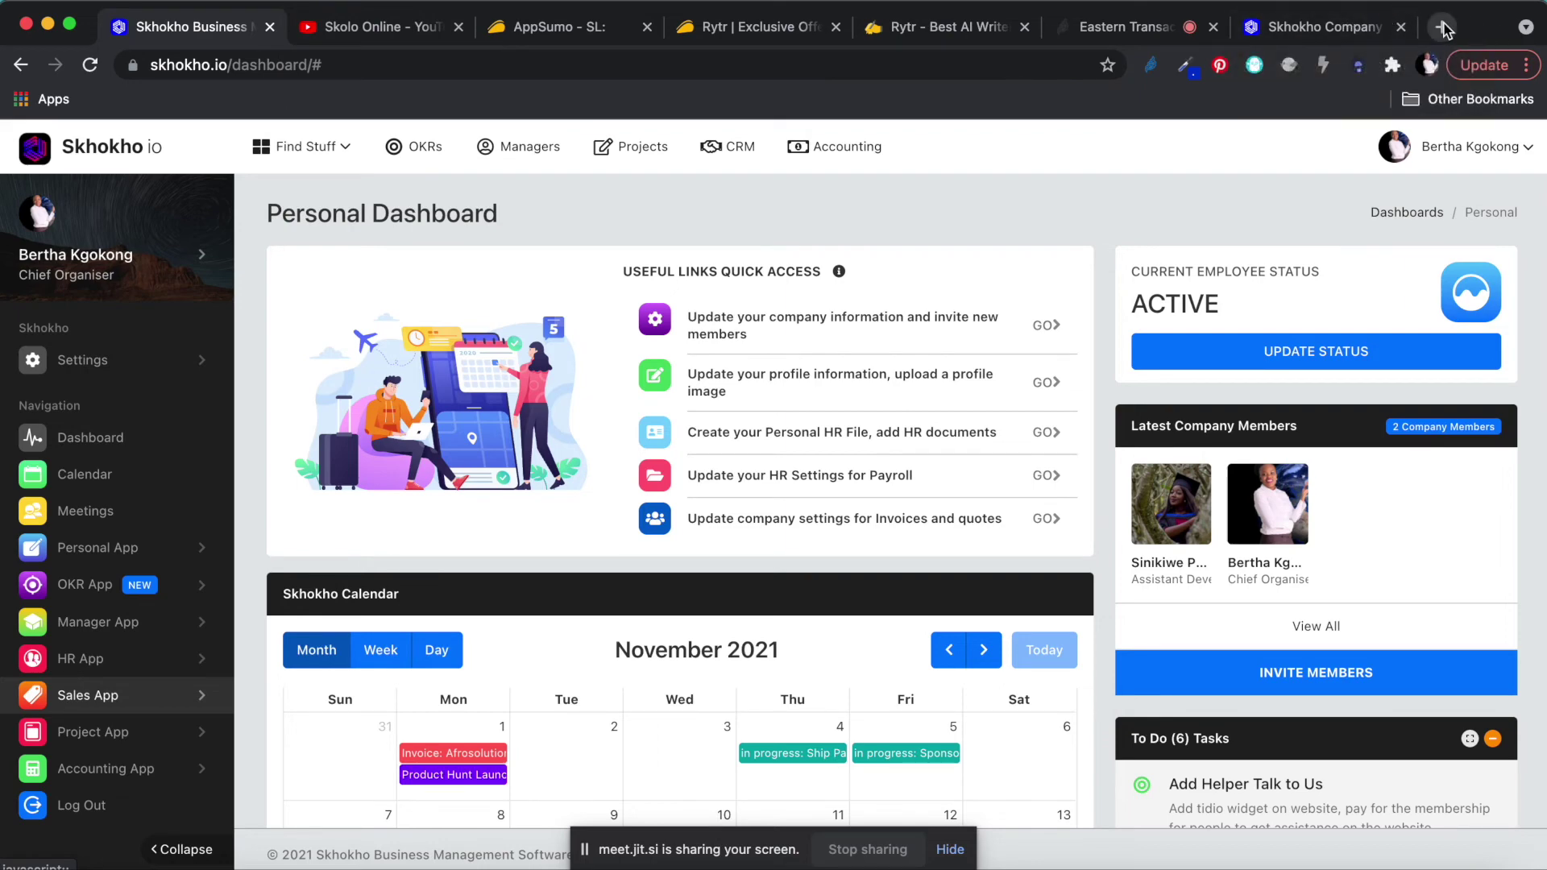
# Step: Switch to YouTube, search for "skhokho business" and open the Skhokho Business Management Software channel
pyautogui.click(395, 30)
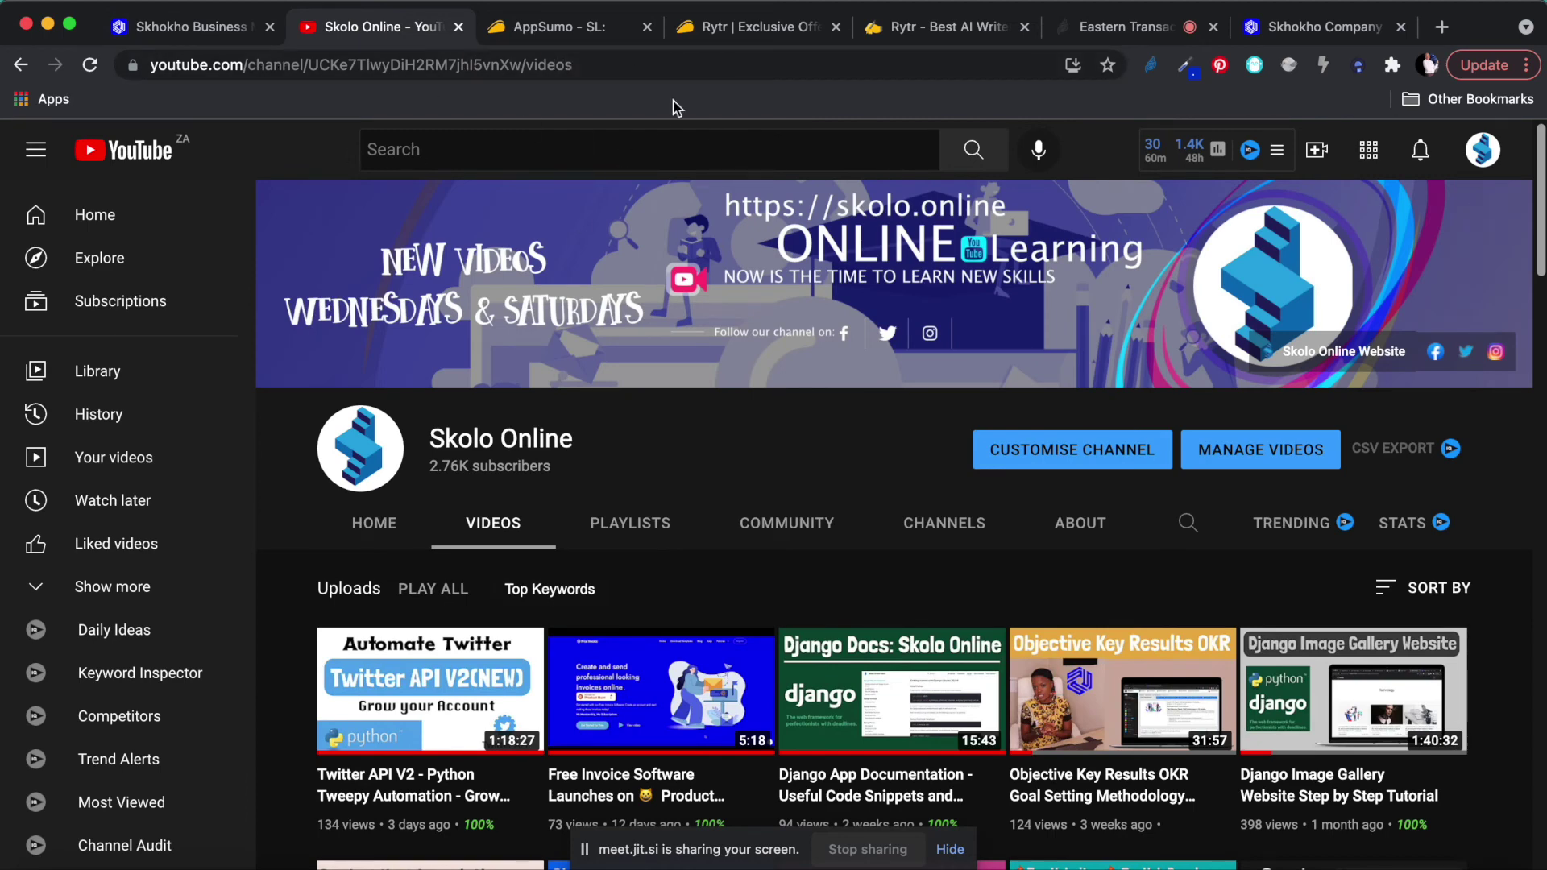
pyautogui.click(118, 153)
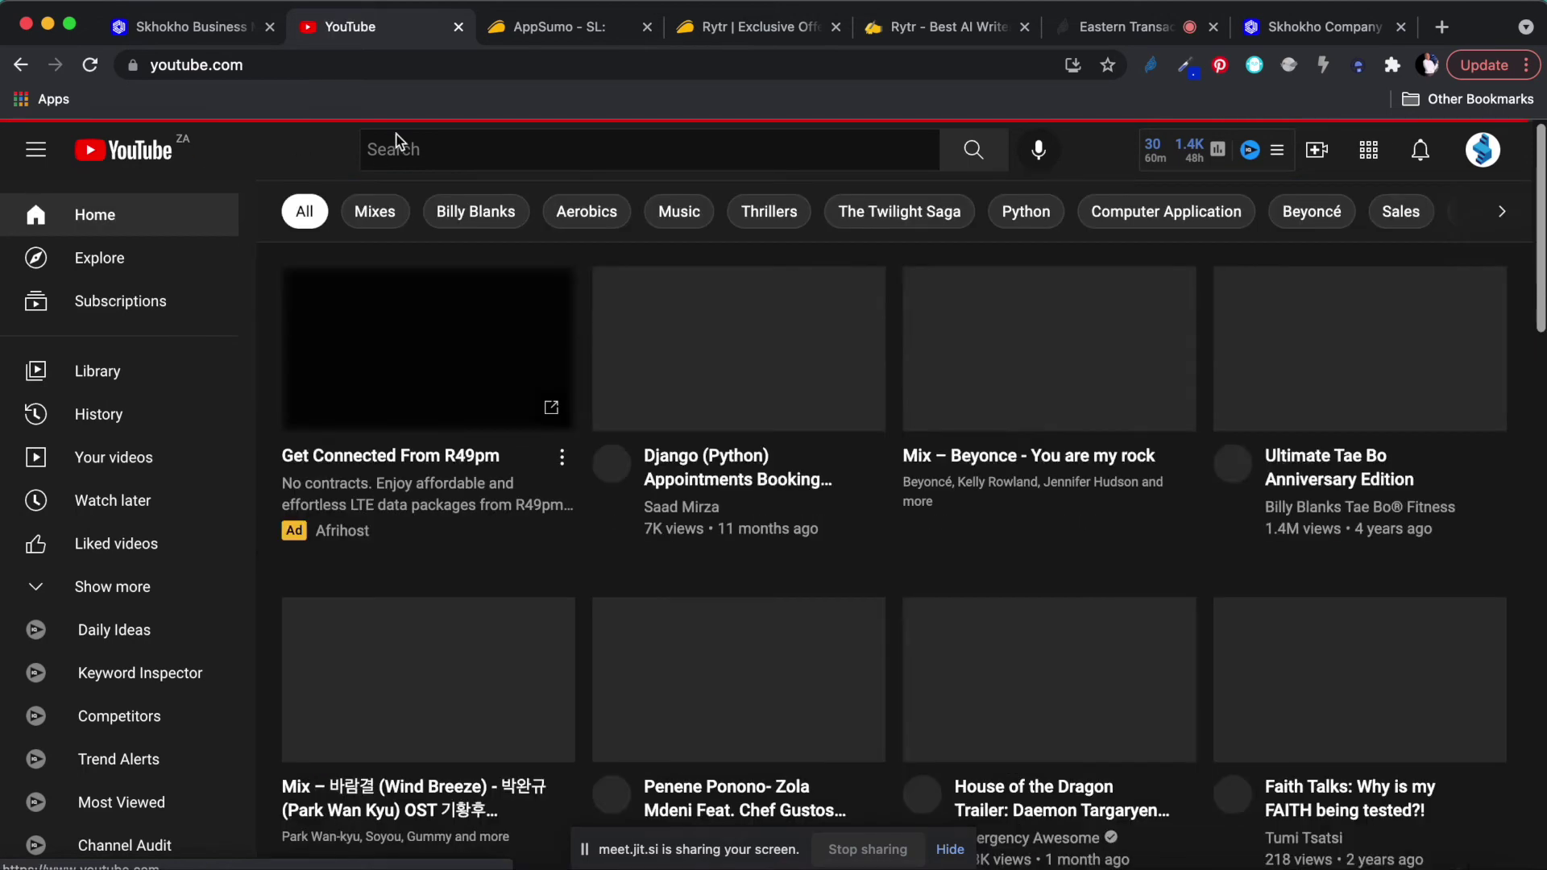
pyautogui.click(416, 149)
pyautogui.write('skhokho')
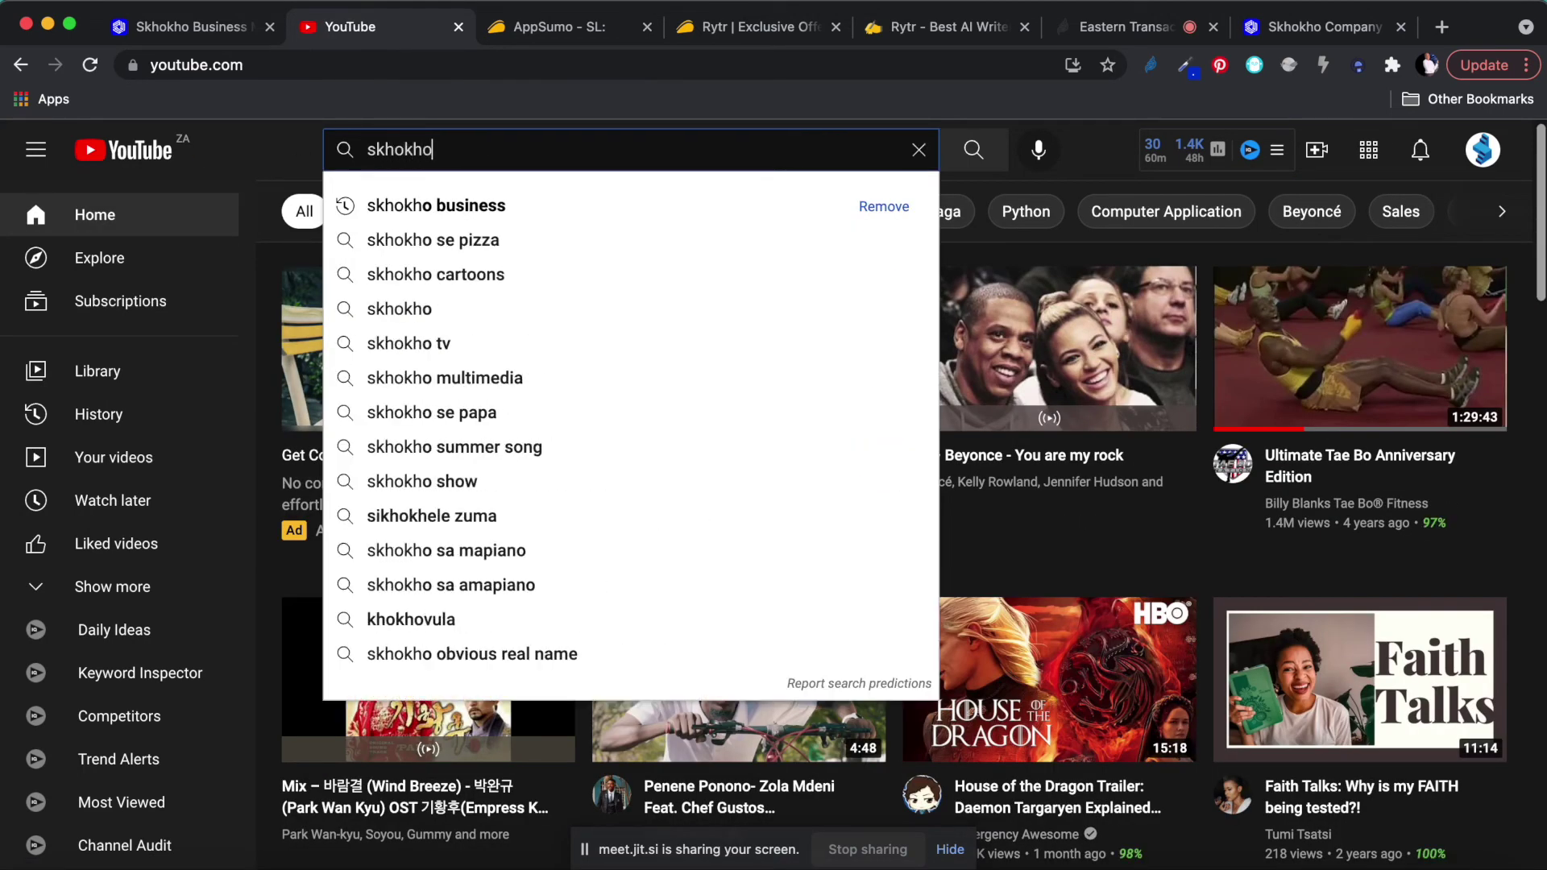
pyautogui.click(481, 208)
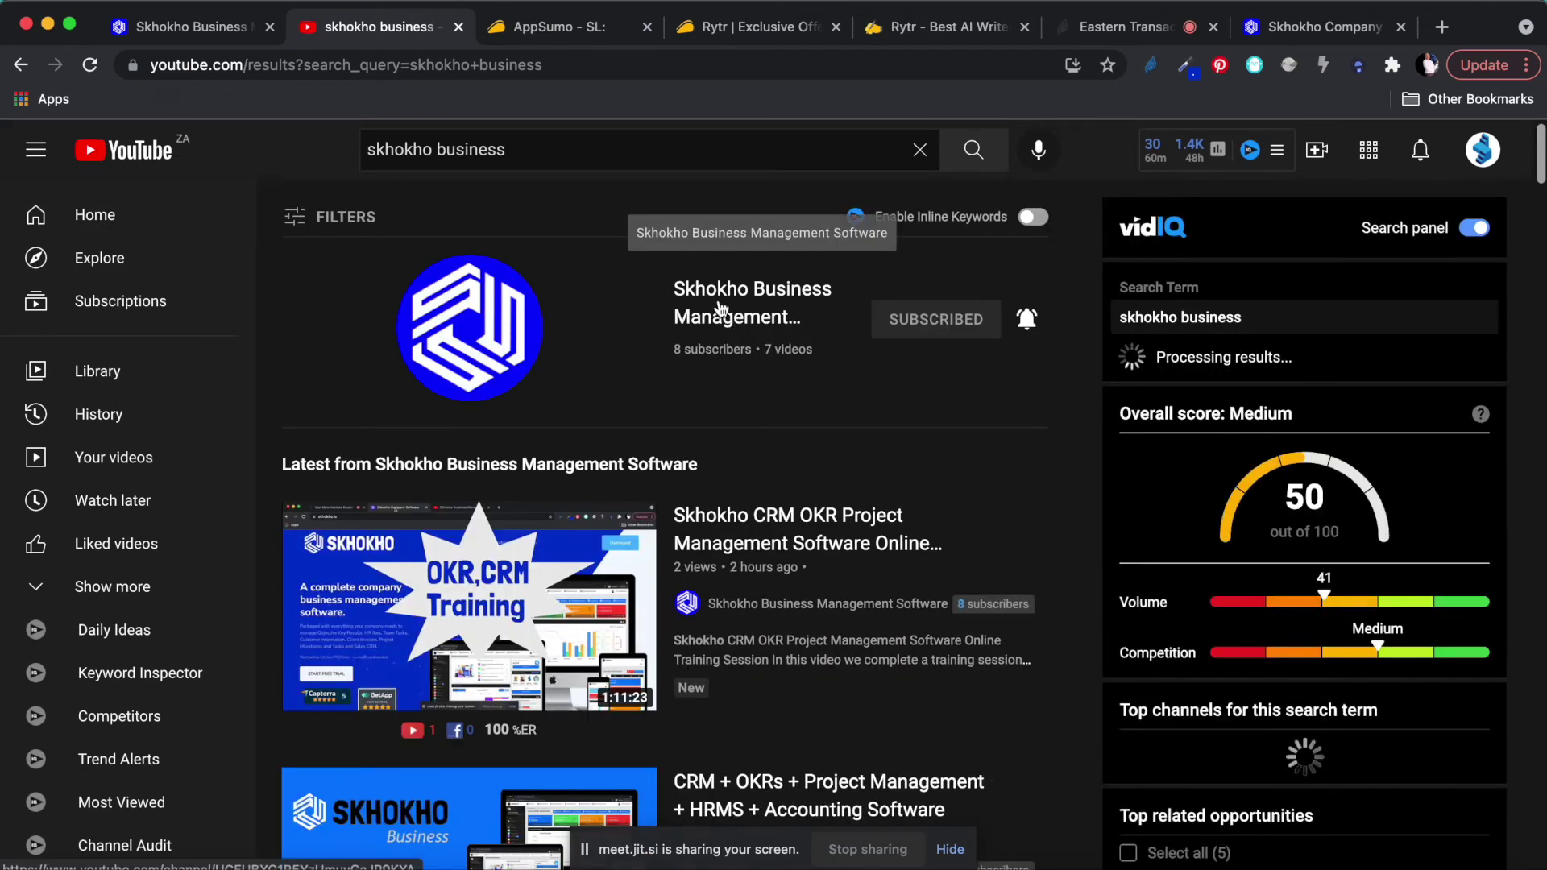
pyautogui.click(740, 291)
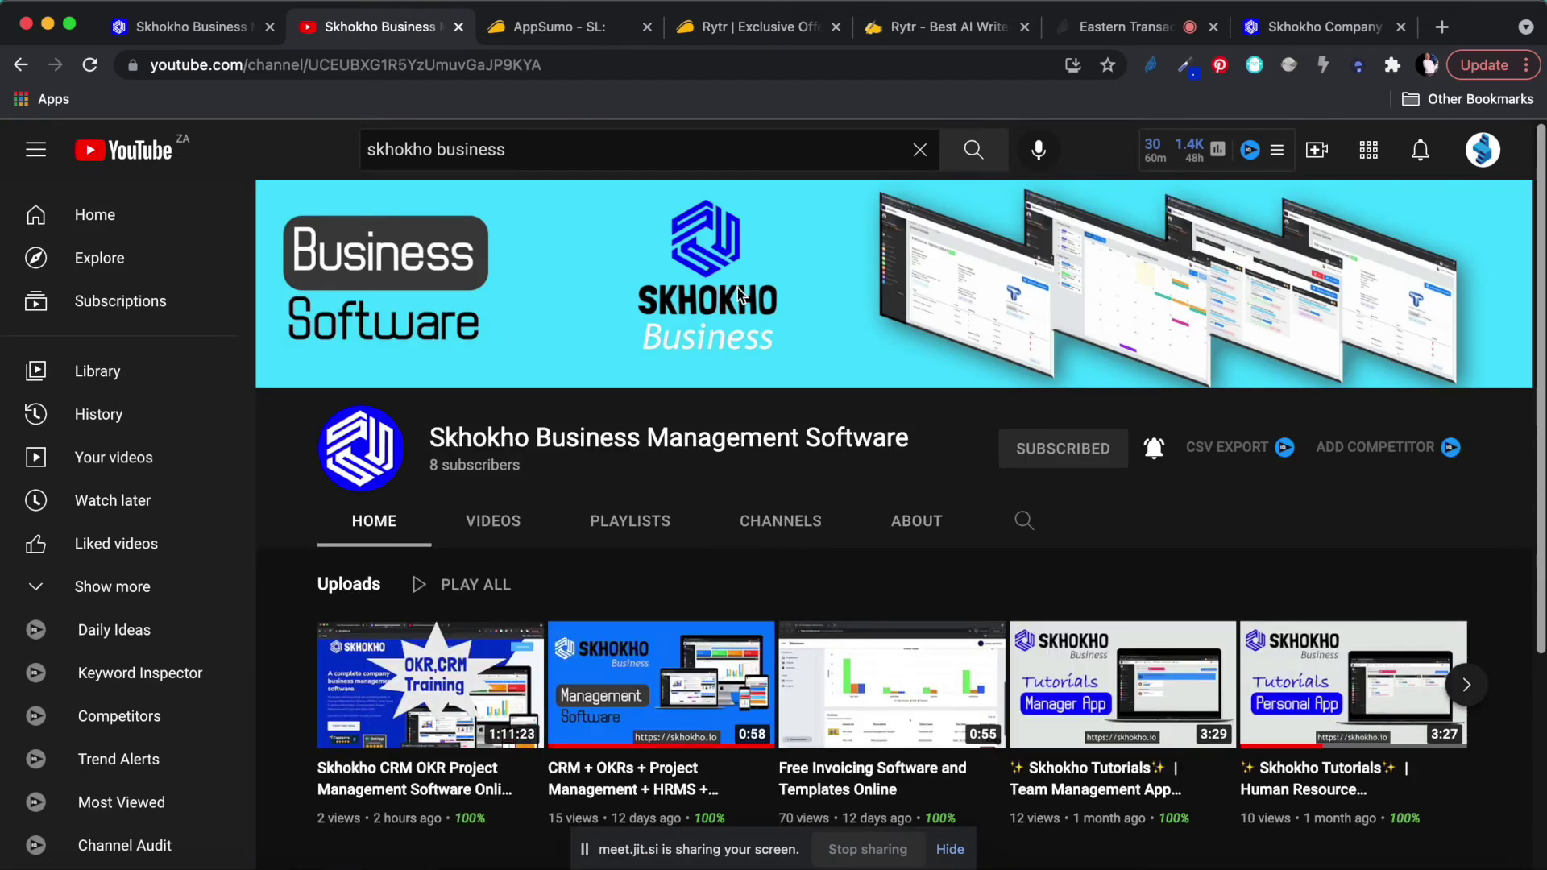
# Step: Look through the channel's uploads and open its full list of videos
pyautogui.scroll(-3, 742, 494)
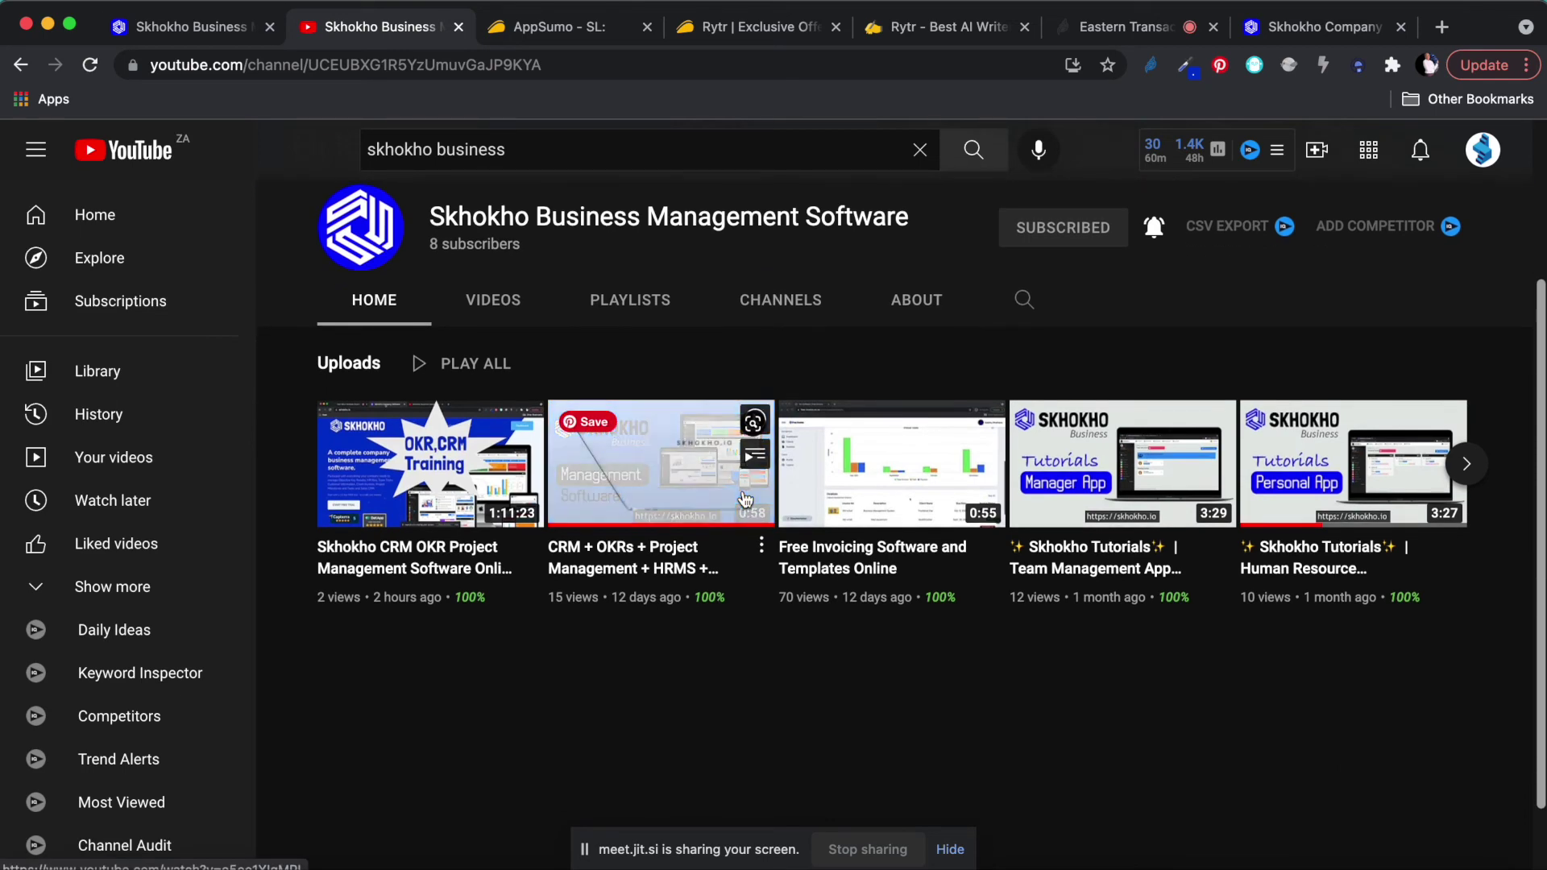
pyautogui.scroll(2, 598, 517)
pyautogui.click(493, 425)
pyautogui.scroll(-3, 493, 424)
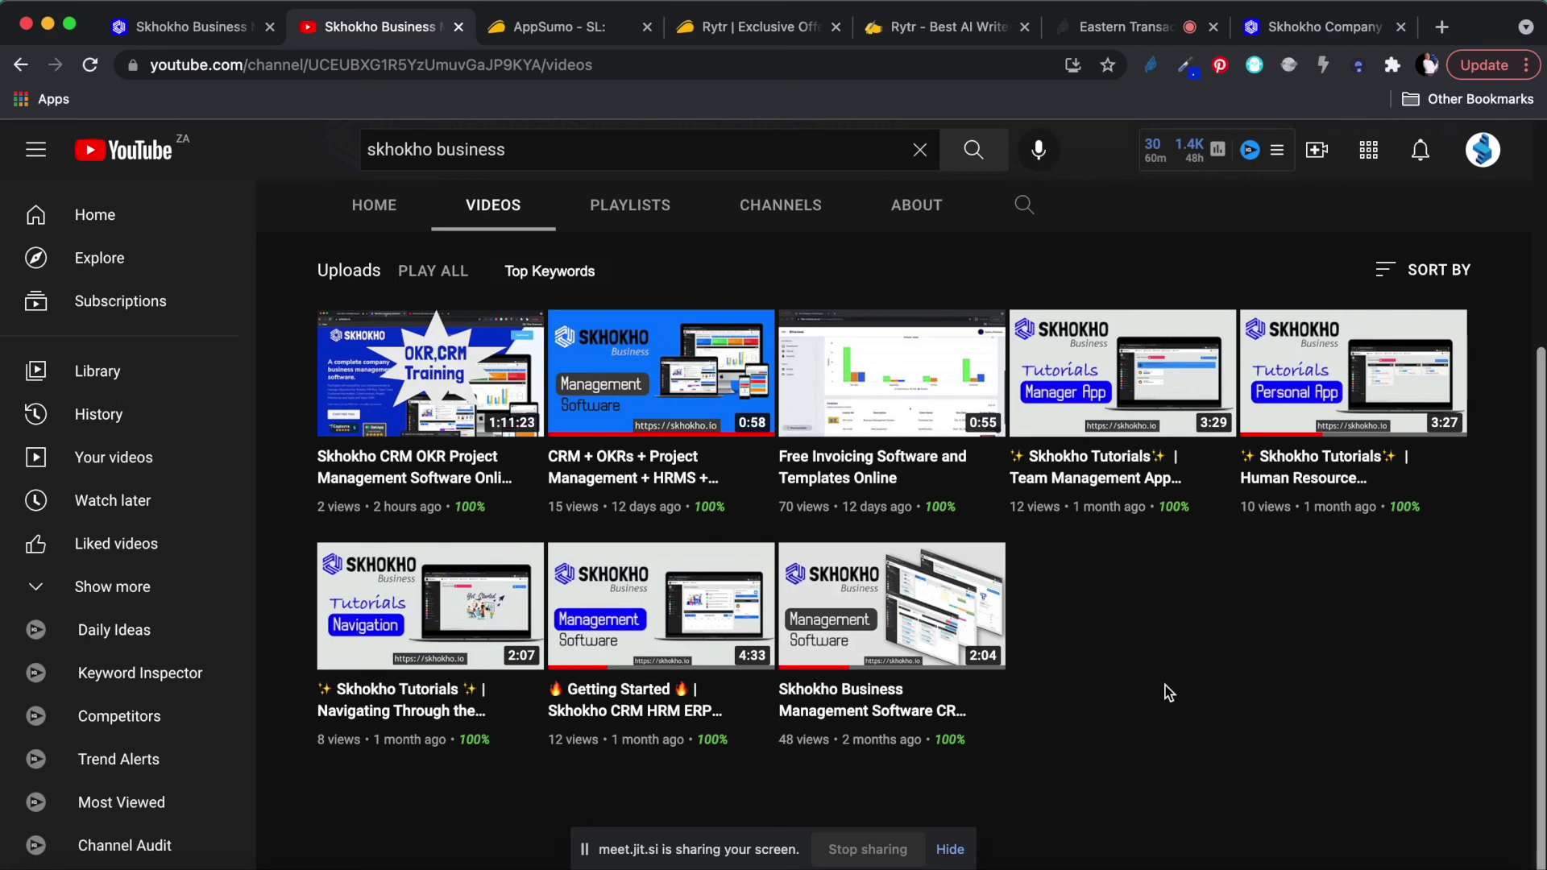
# Step: Switch back to Skhokho, open the My Tasks page of the Personal App and look through its task columns
pyautogui.click(205, 29)
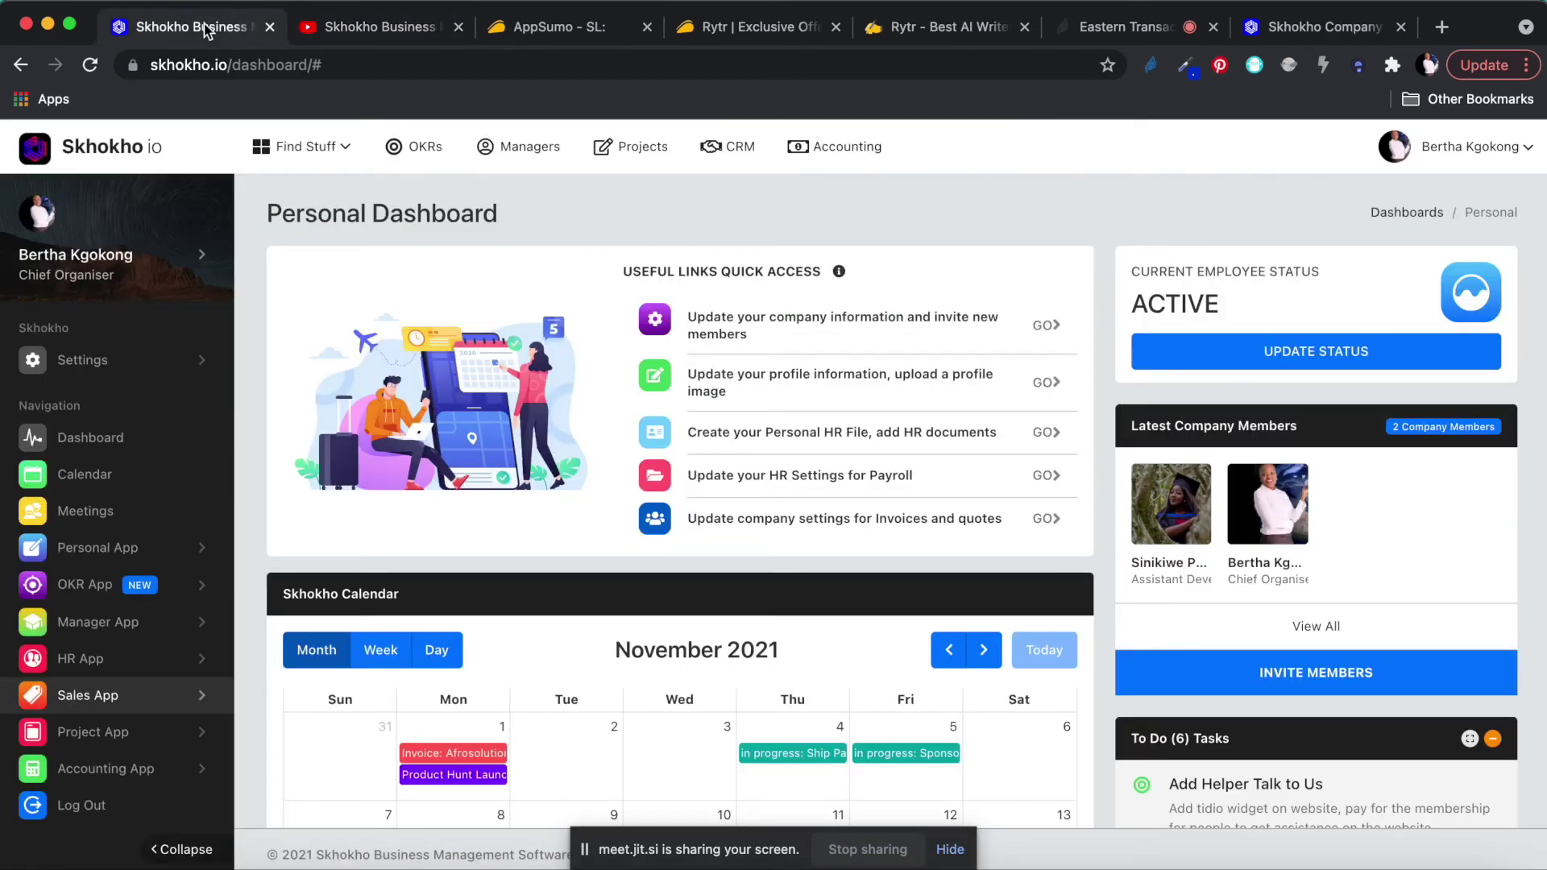
pyautogui.click(91, 551)
pyautogui.scroll(-1, 93, 547)
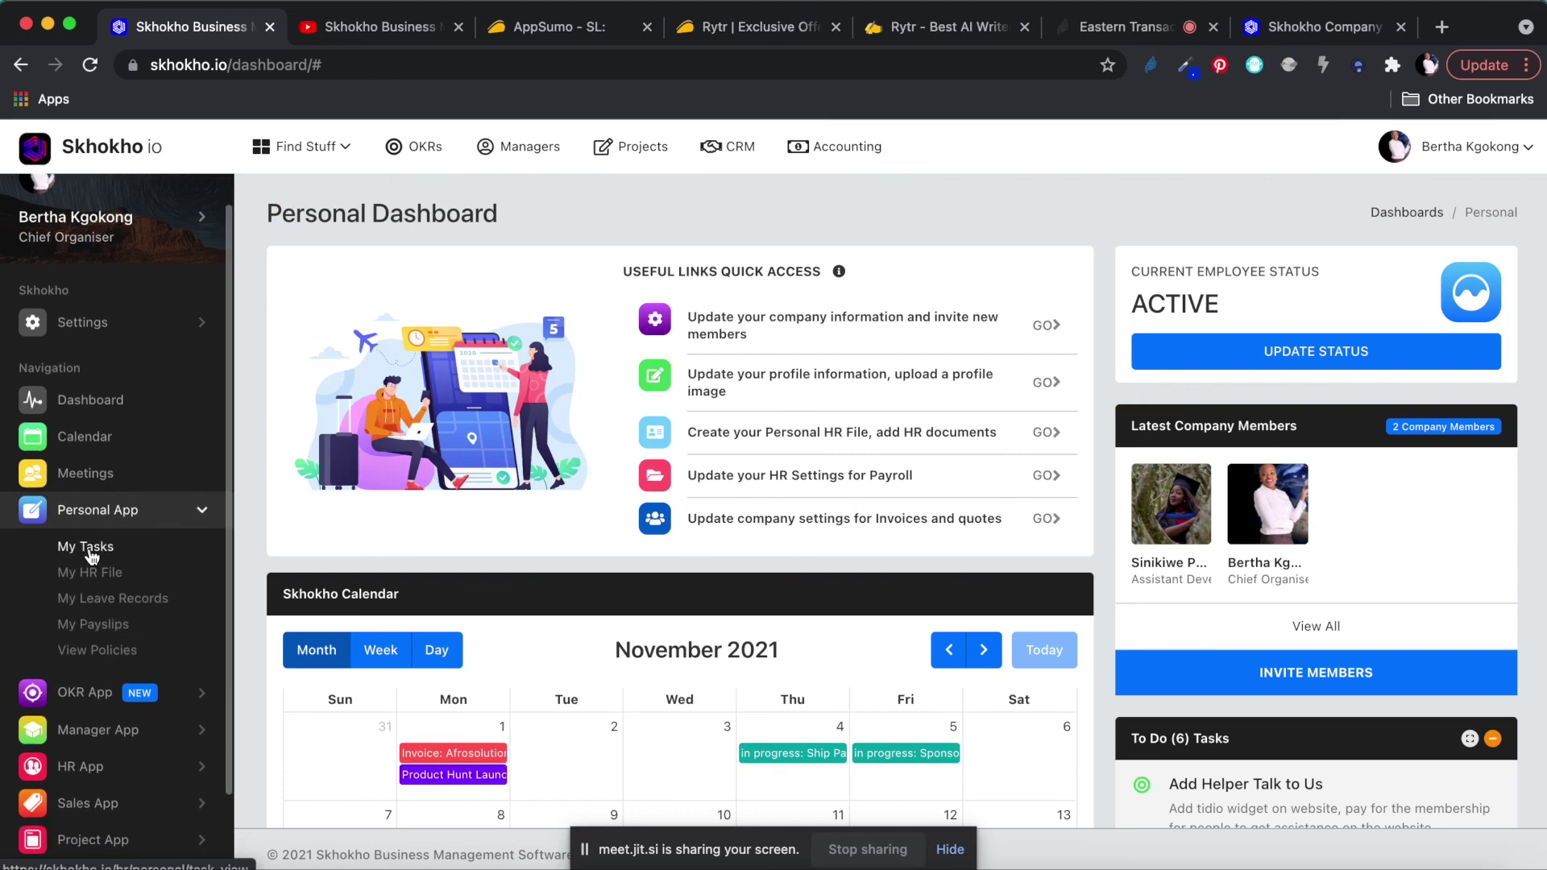
pyautogui.click(91, 534)
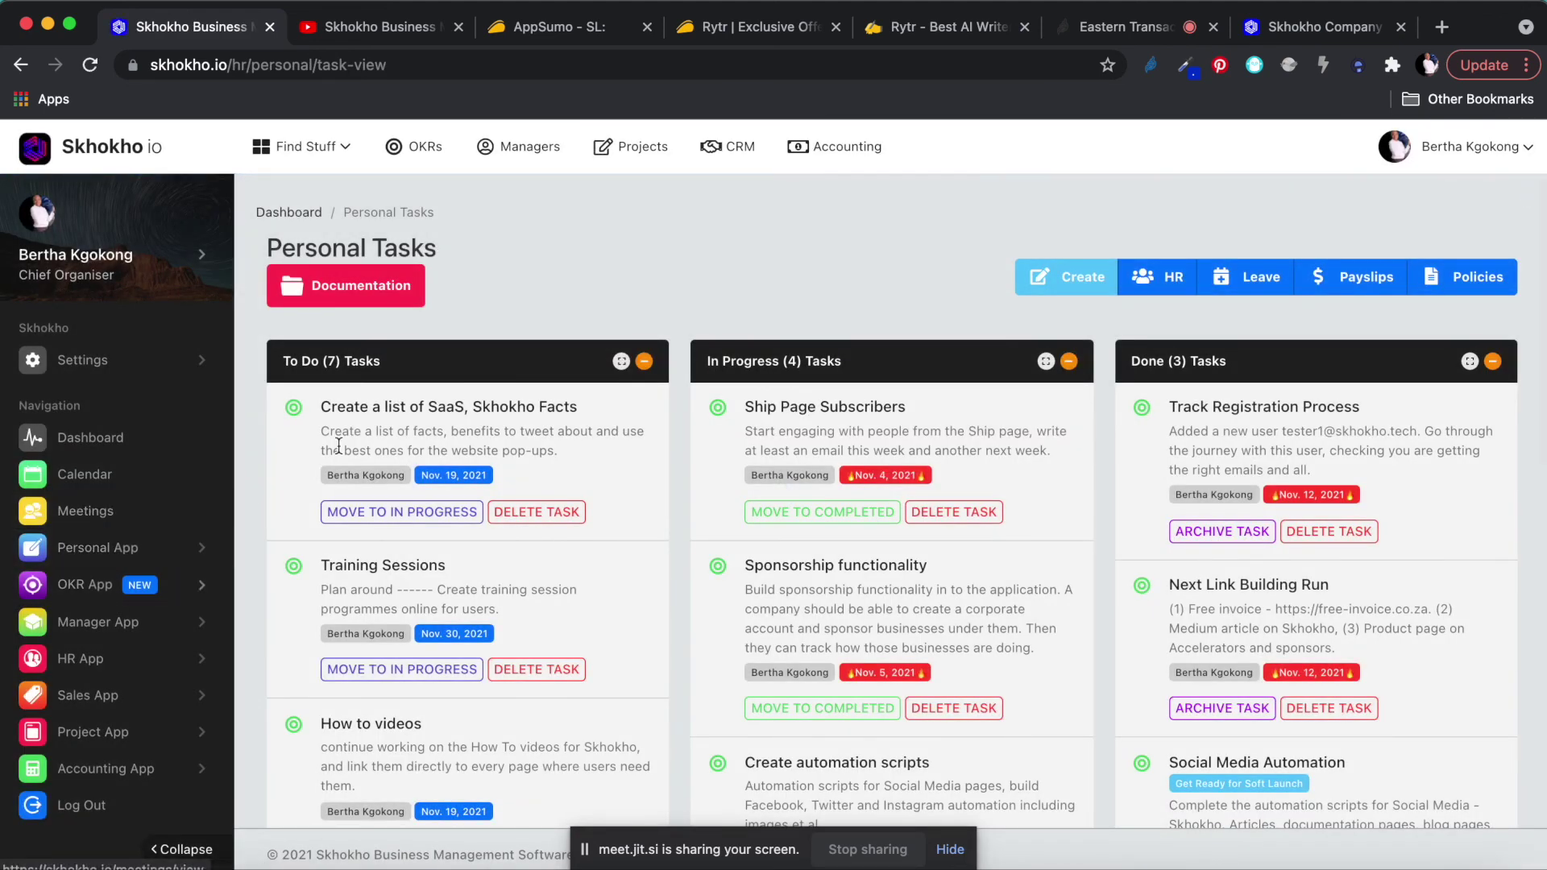
pyautogui.scroll(-5, 656, 261)
pyautogui.scroll(5, 656, 268)
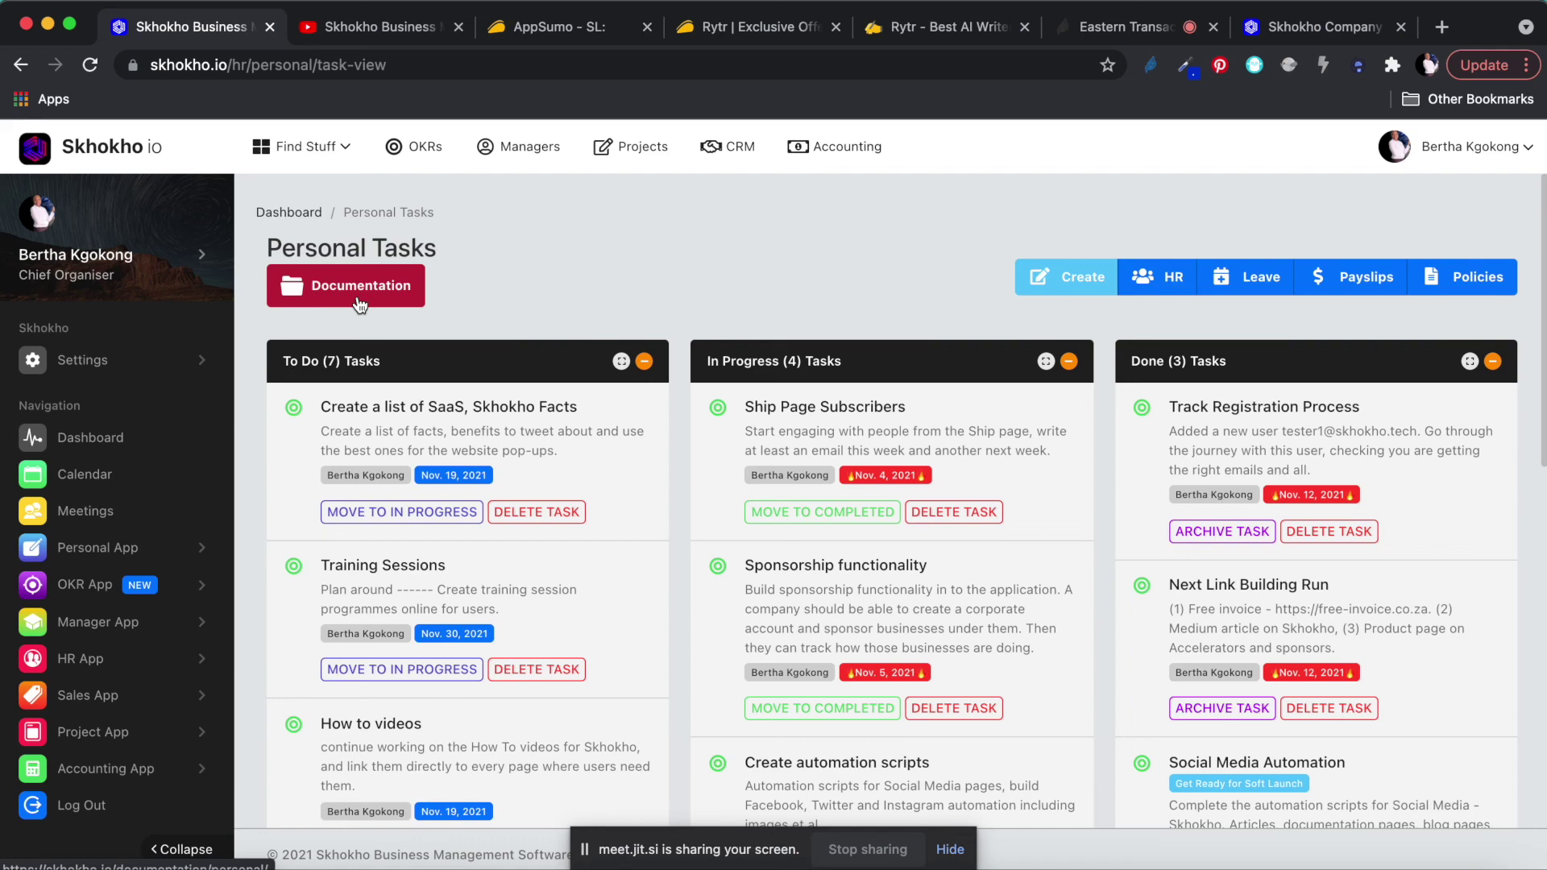
# Step: Open the Team Tasks page of the Manager App, followed by the Mailing Lists page of the Sales App
pyautogui.click(91, 630)
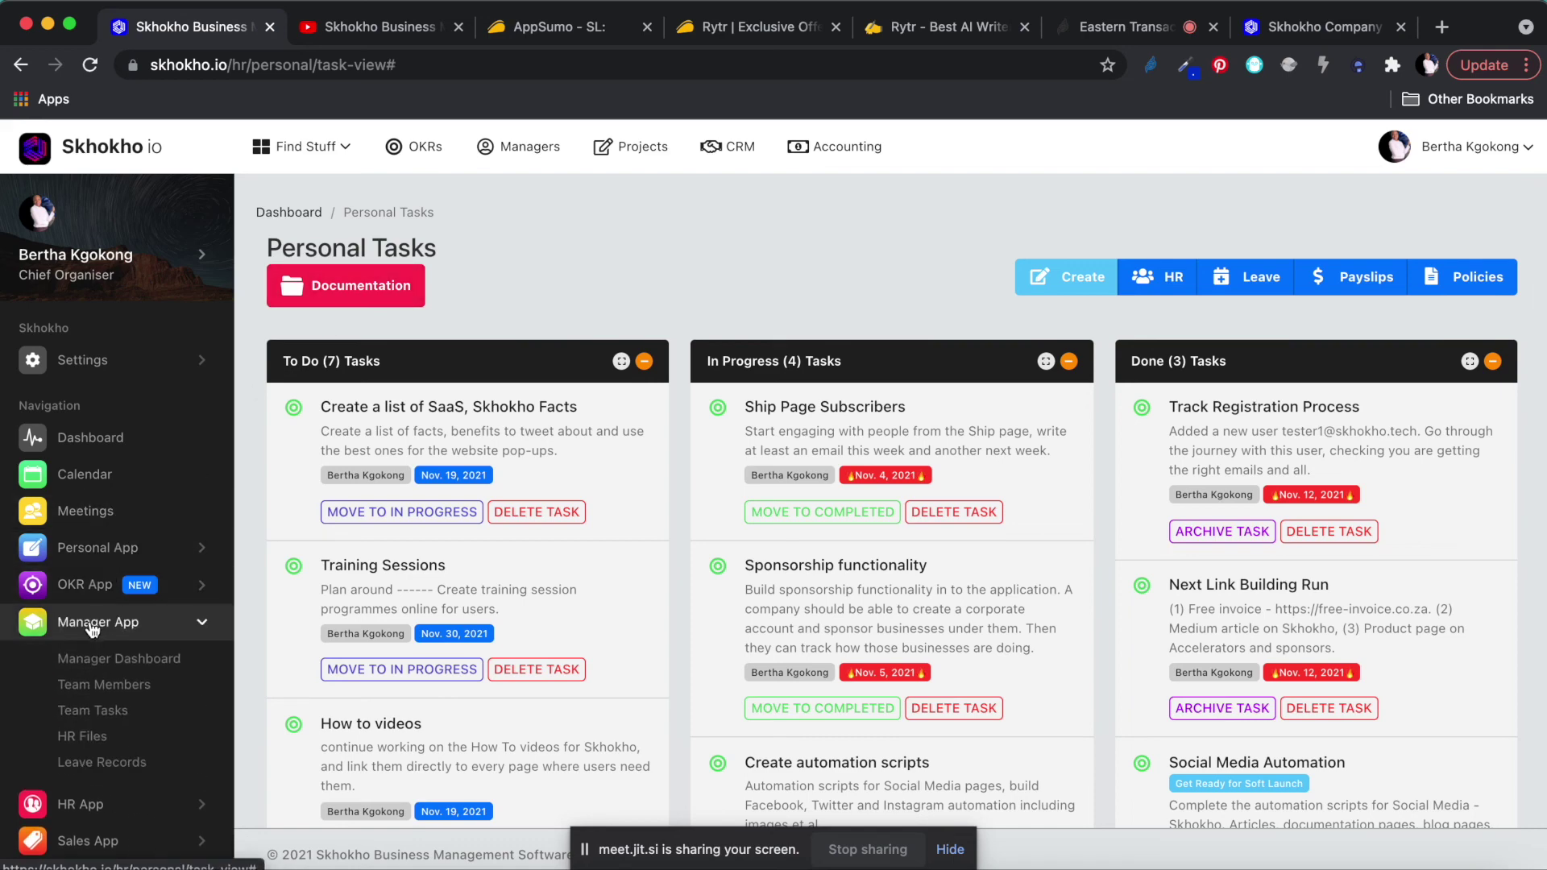
pyautogui.click(89, 632)
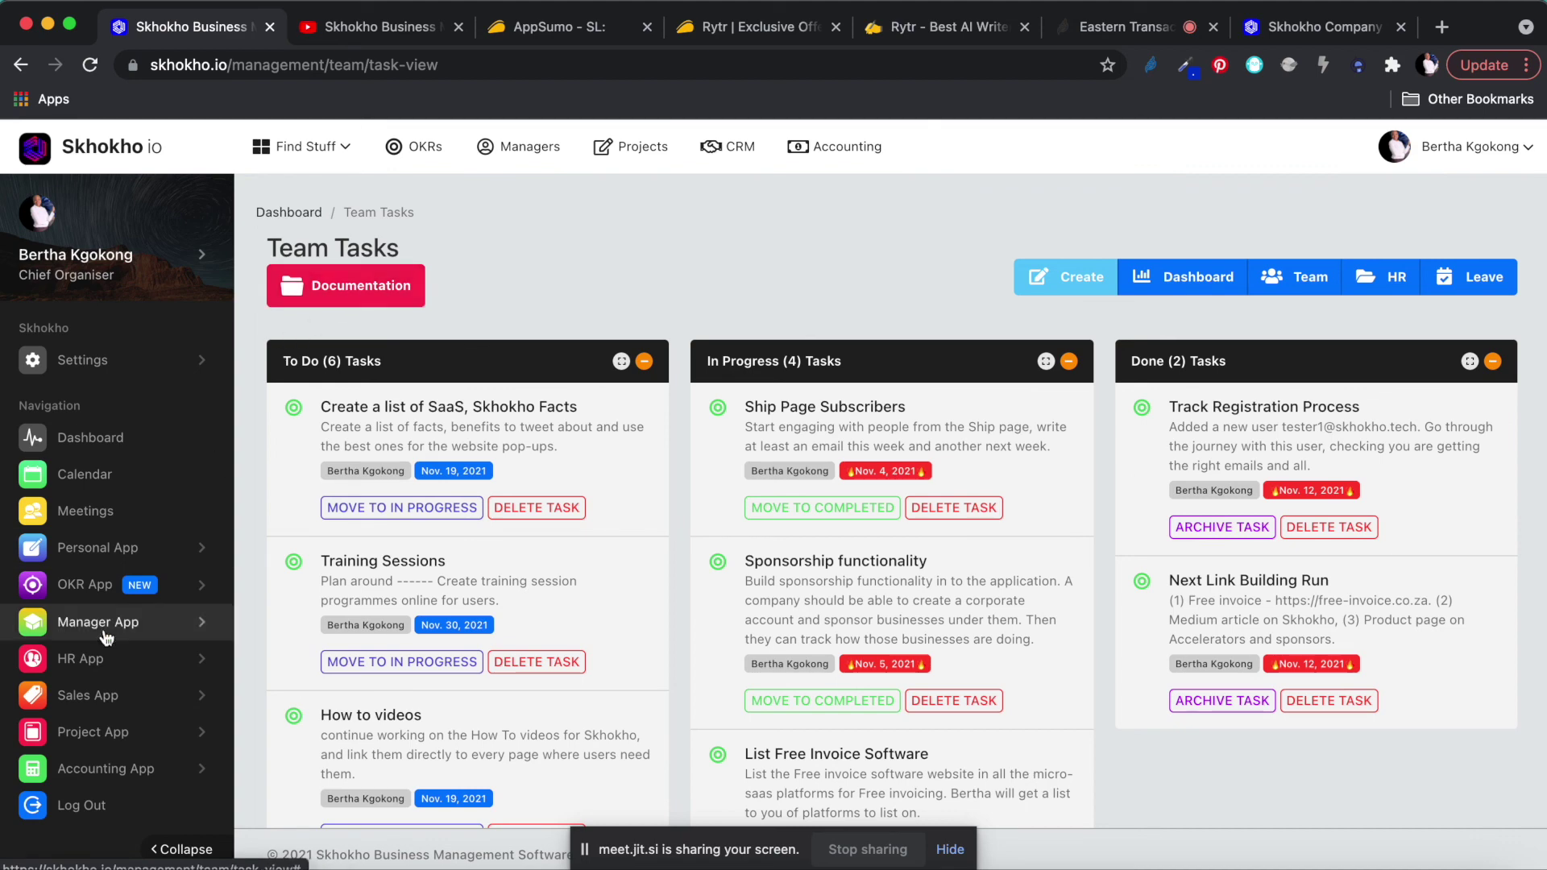
pyautogui.click(81, 695)
pyautogui.scroll(-3, 77, 636)
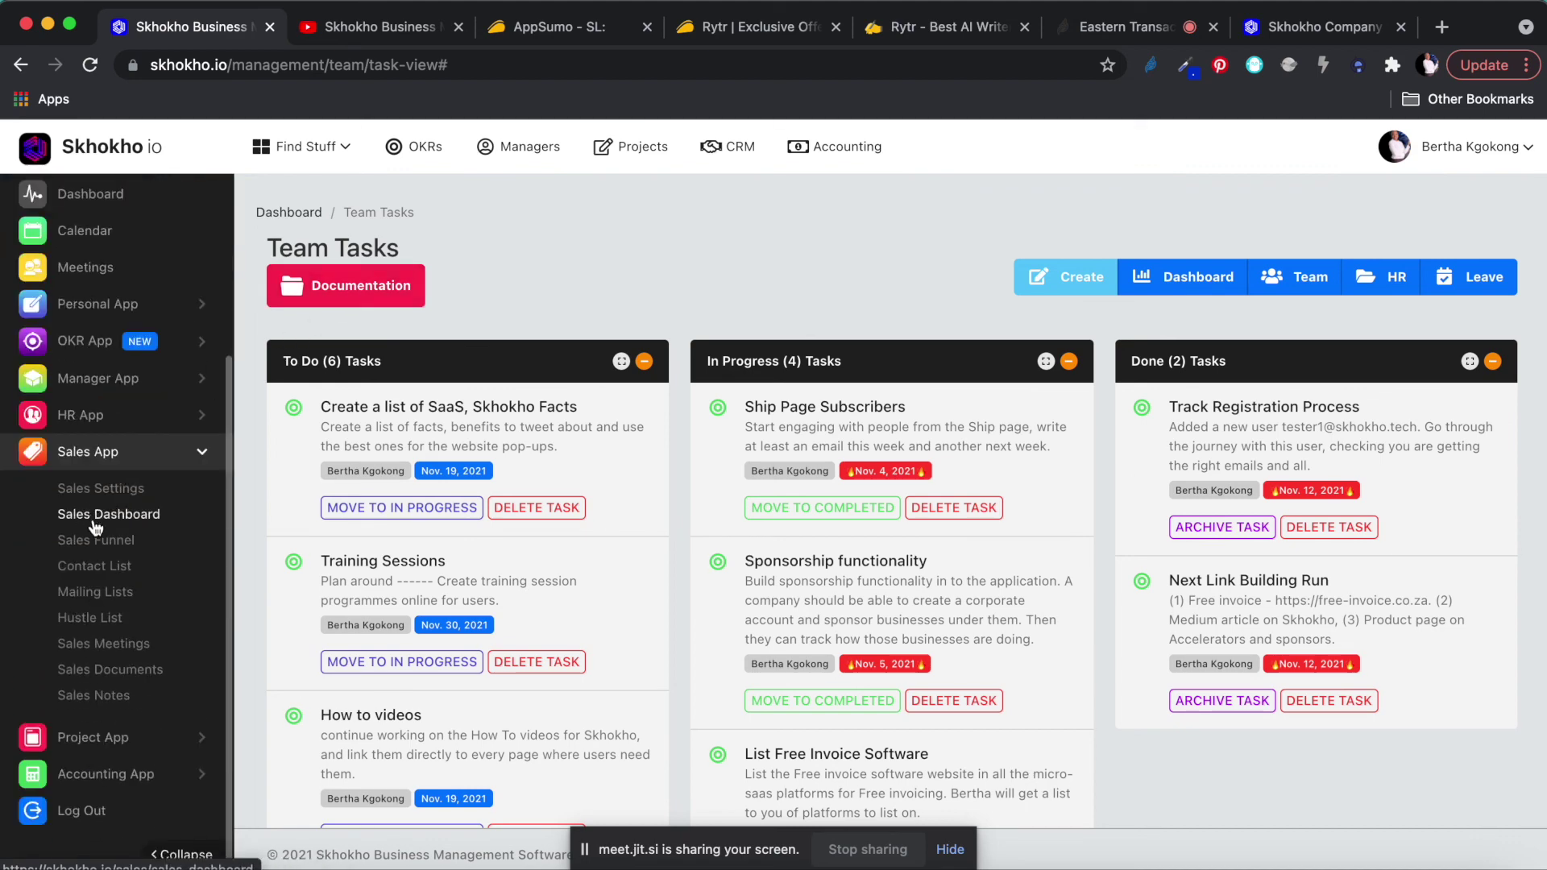
pyautogui.click(91, 593)
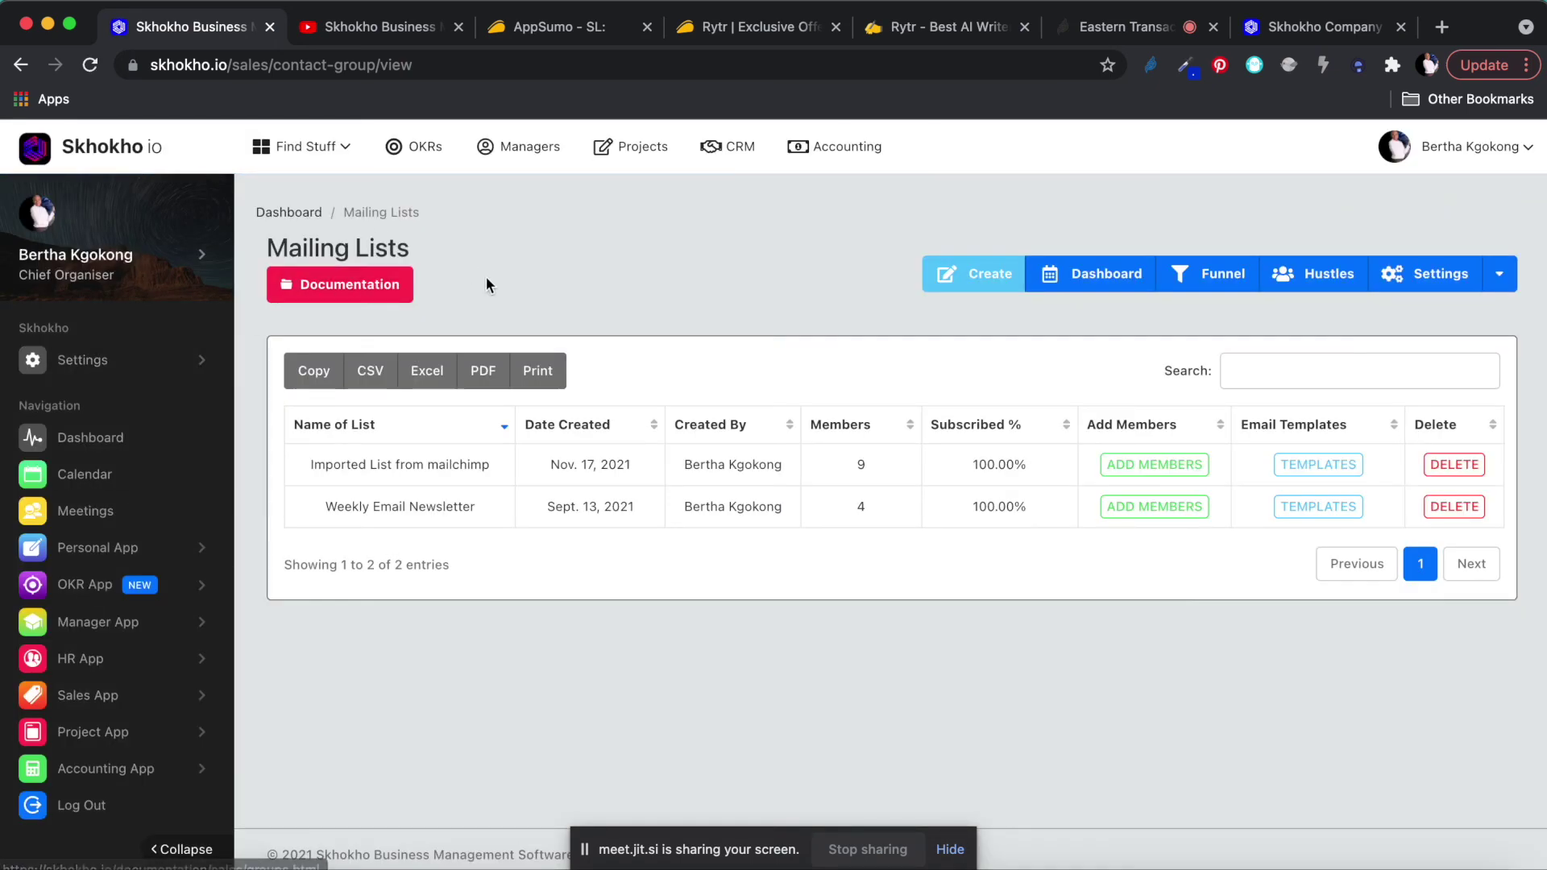
# Step: Open the Mailing Lists documentation in a new browser tab and read its guidance on SMTP settings and email marketing groups
pyautogui.rightClick(325, 287)
pyautogui.click(348, 299)
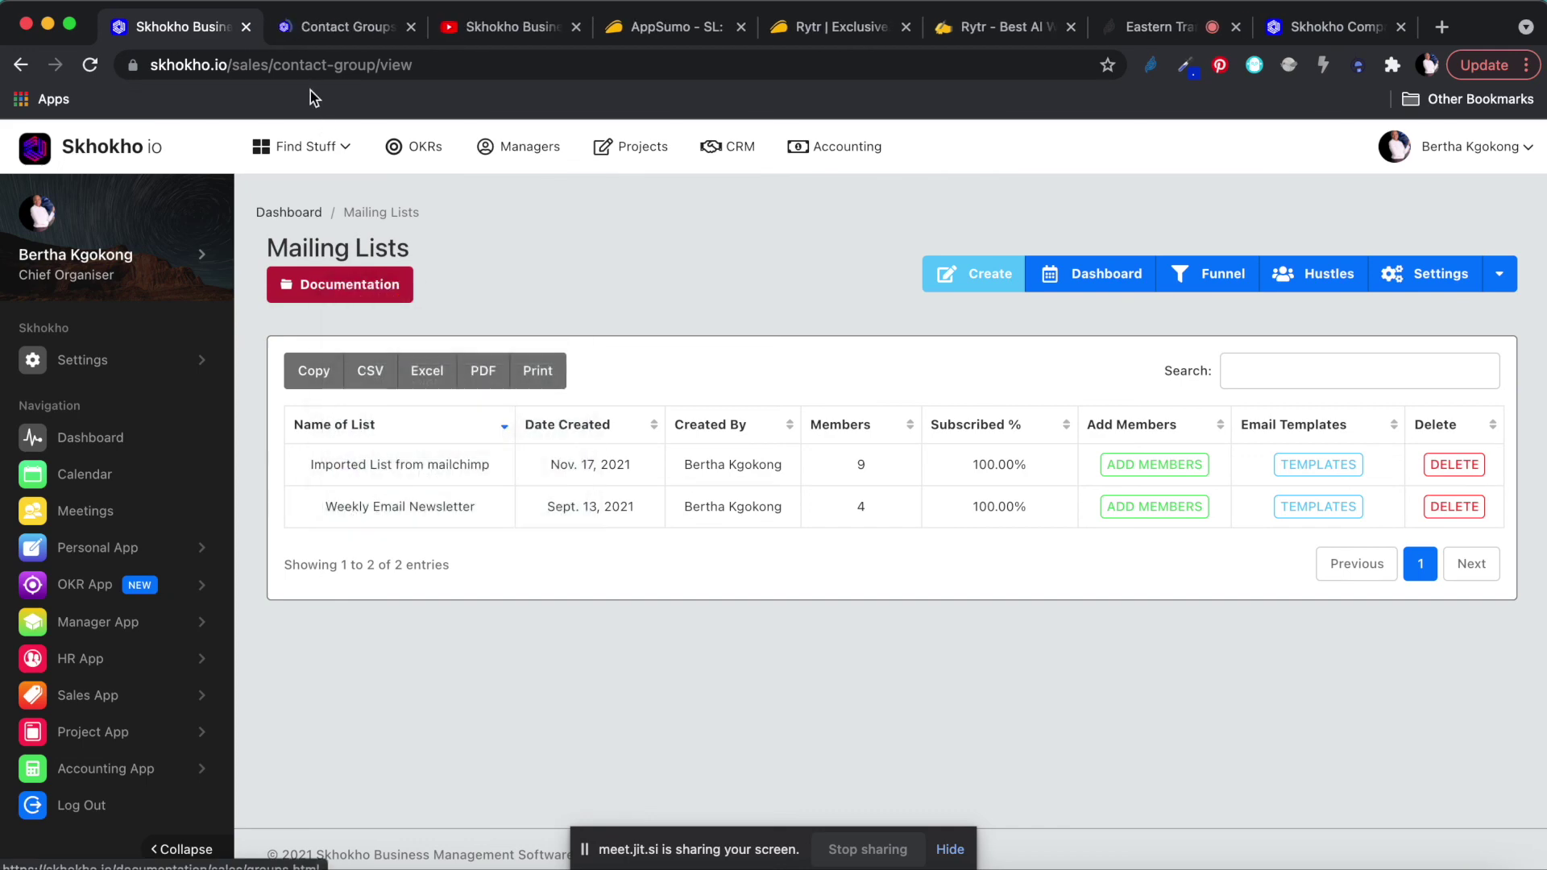
pyautogui.click(335, 31)
pyautogui.scroll(-1, 620, 437)
pyautogui.scroll(1, 619, 437)
pyautogui.scroll(-12, 620, 438)
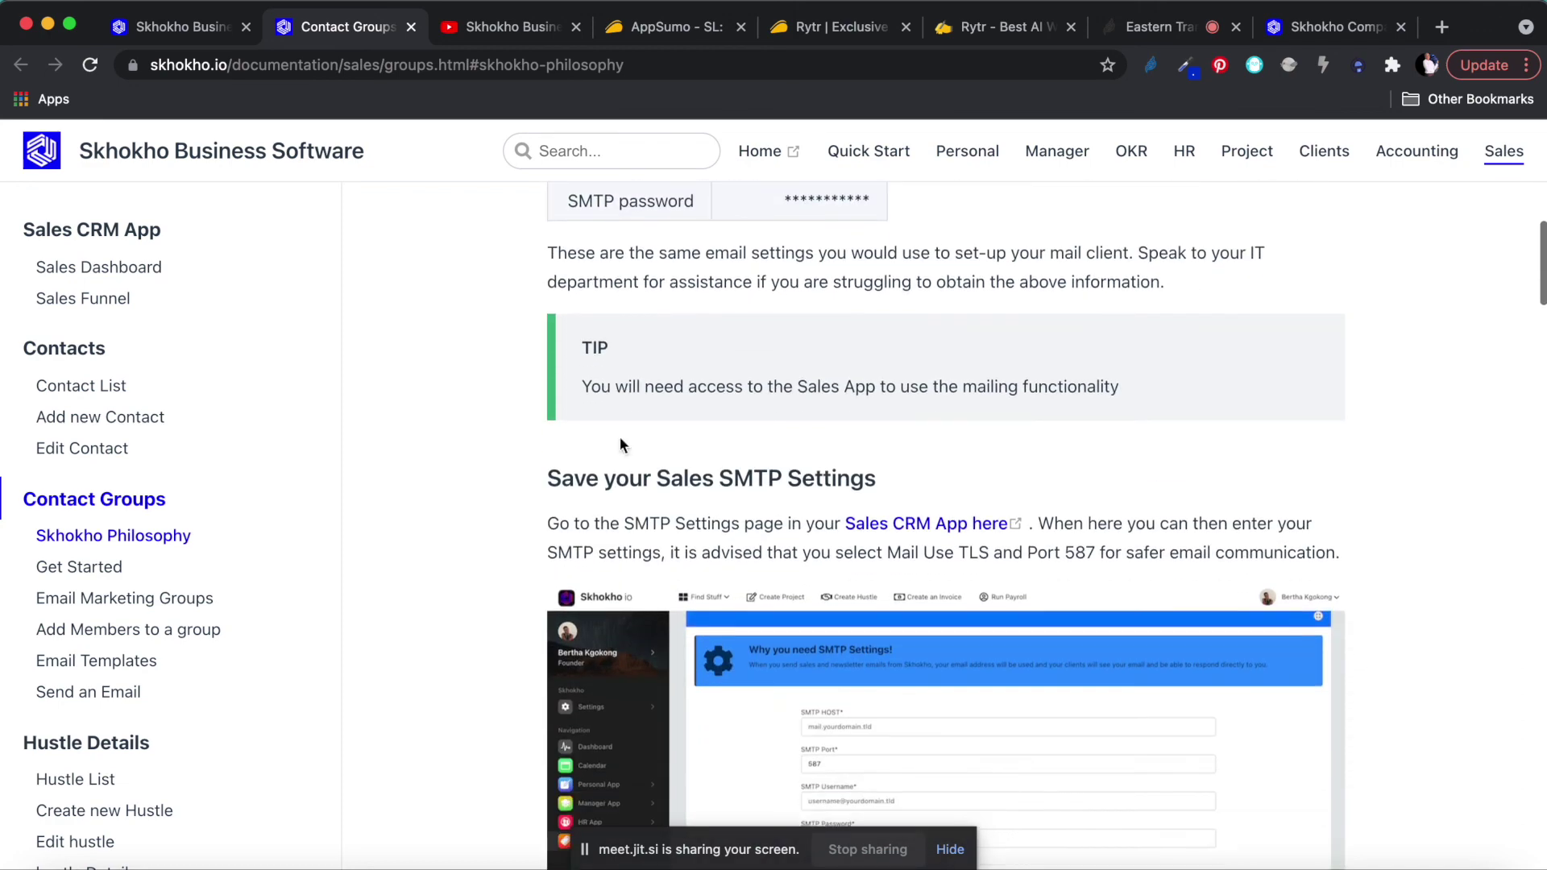
pyautogui.scroll(-9, 620, 441)
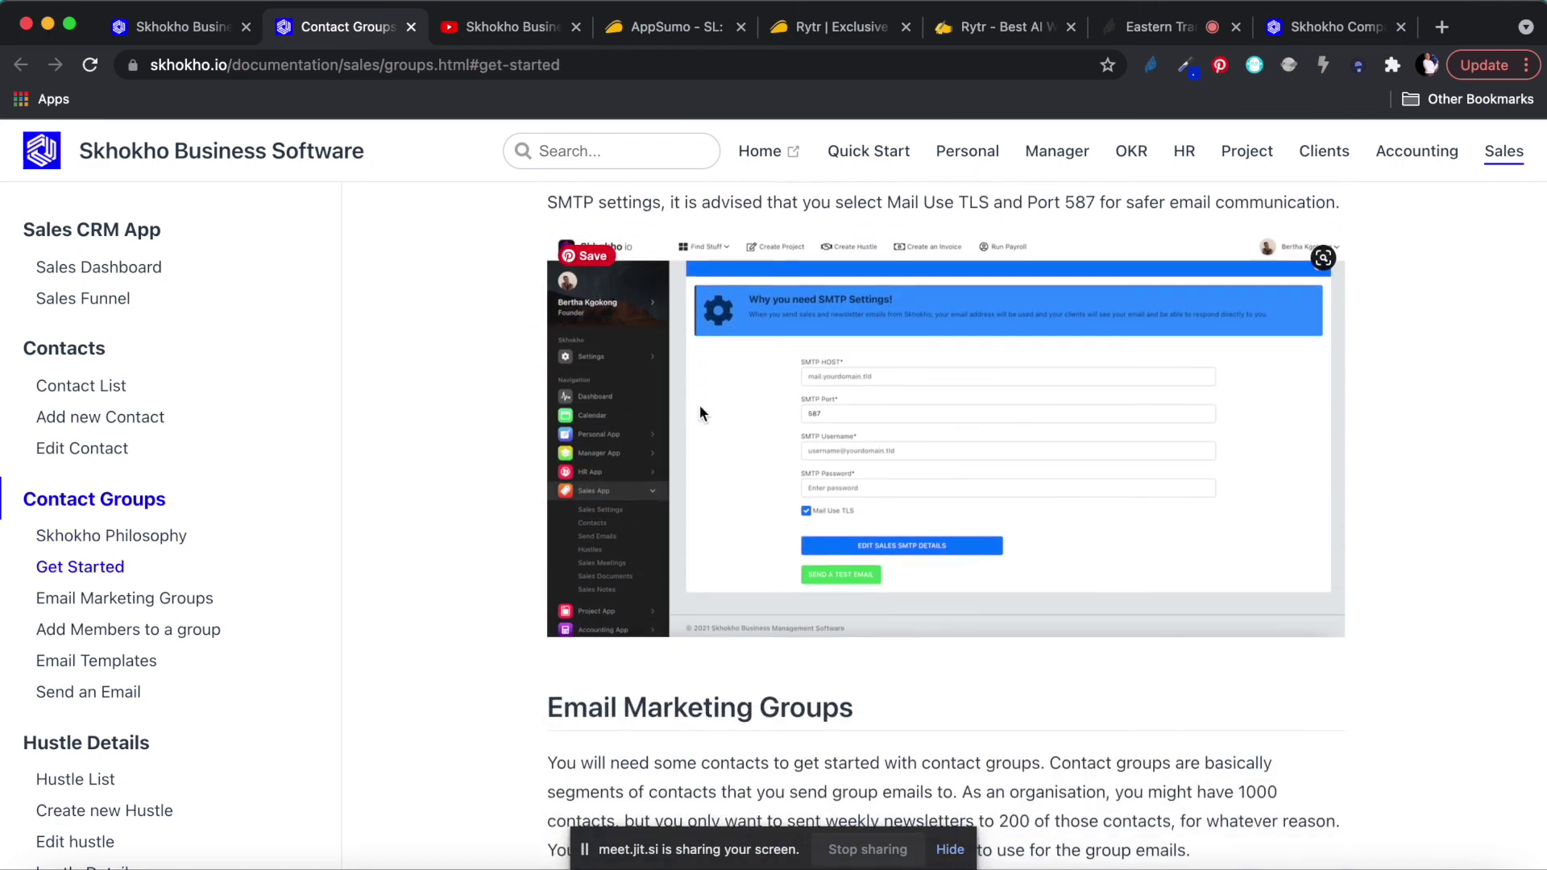
pyautogui.scroll(-9, 699, 412)
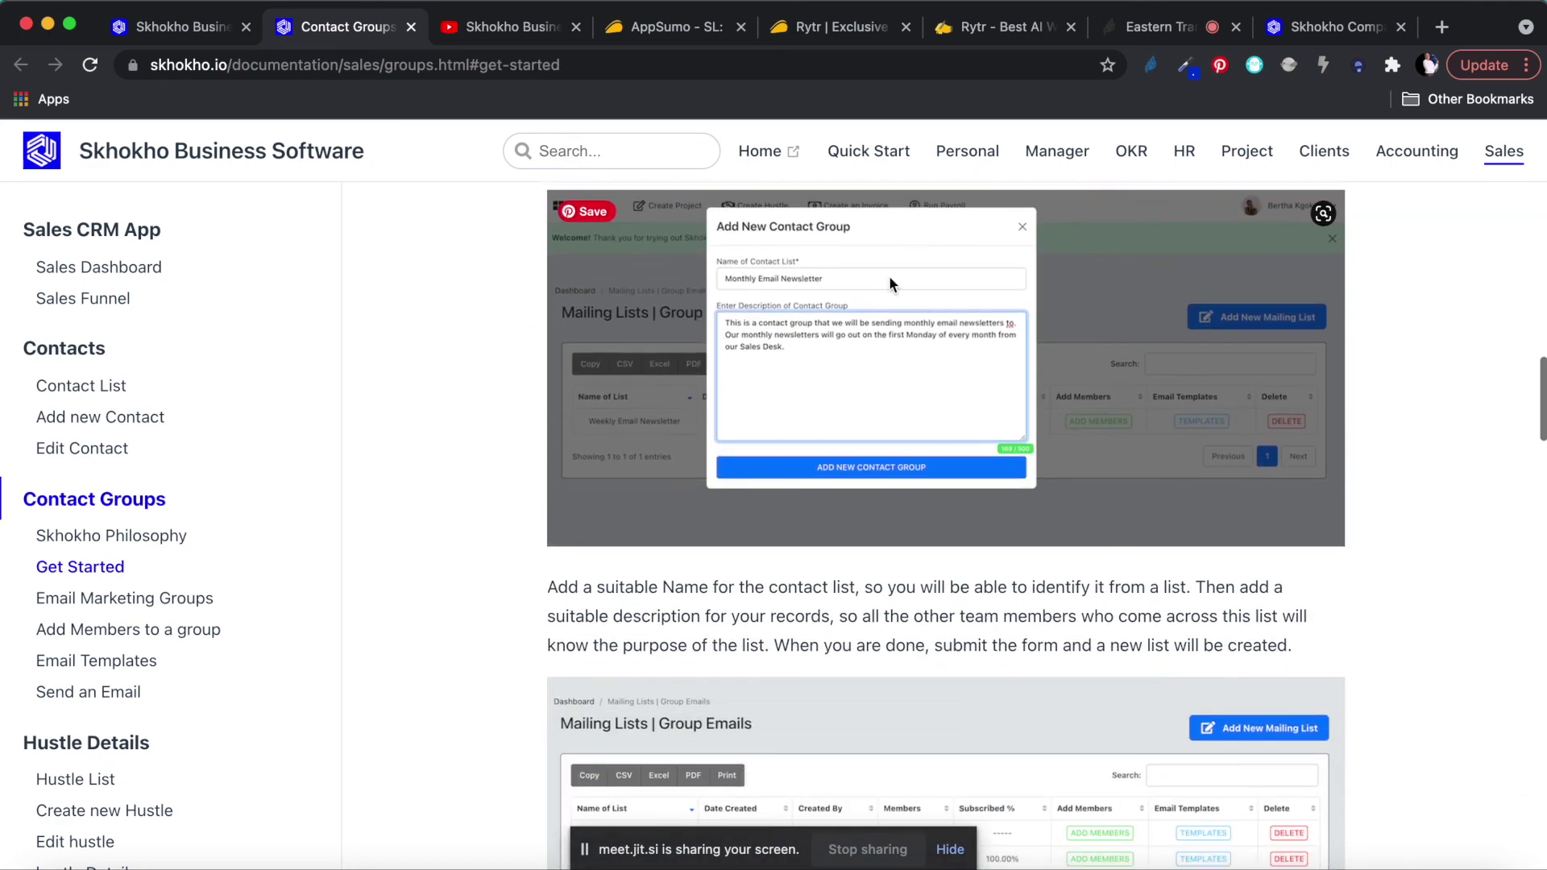
# Step: Read the rest of the Contact Groups documentation through the Send an Email section, and return to the beginning of the page
pyautogui.scroll(-20, 872, 441)
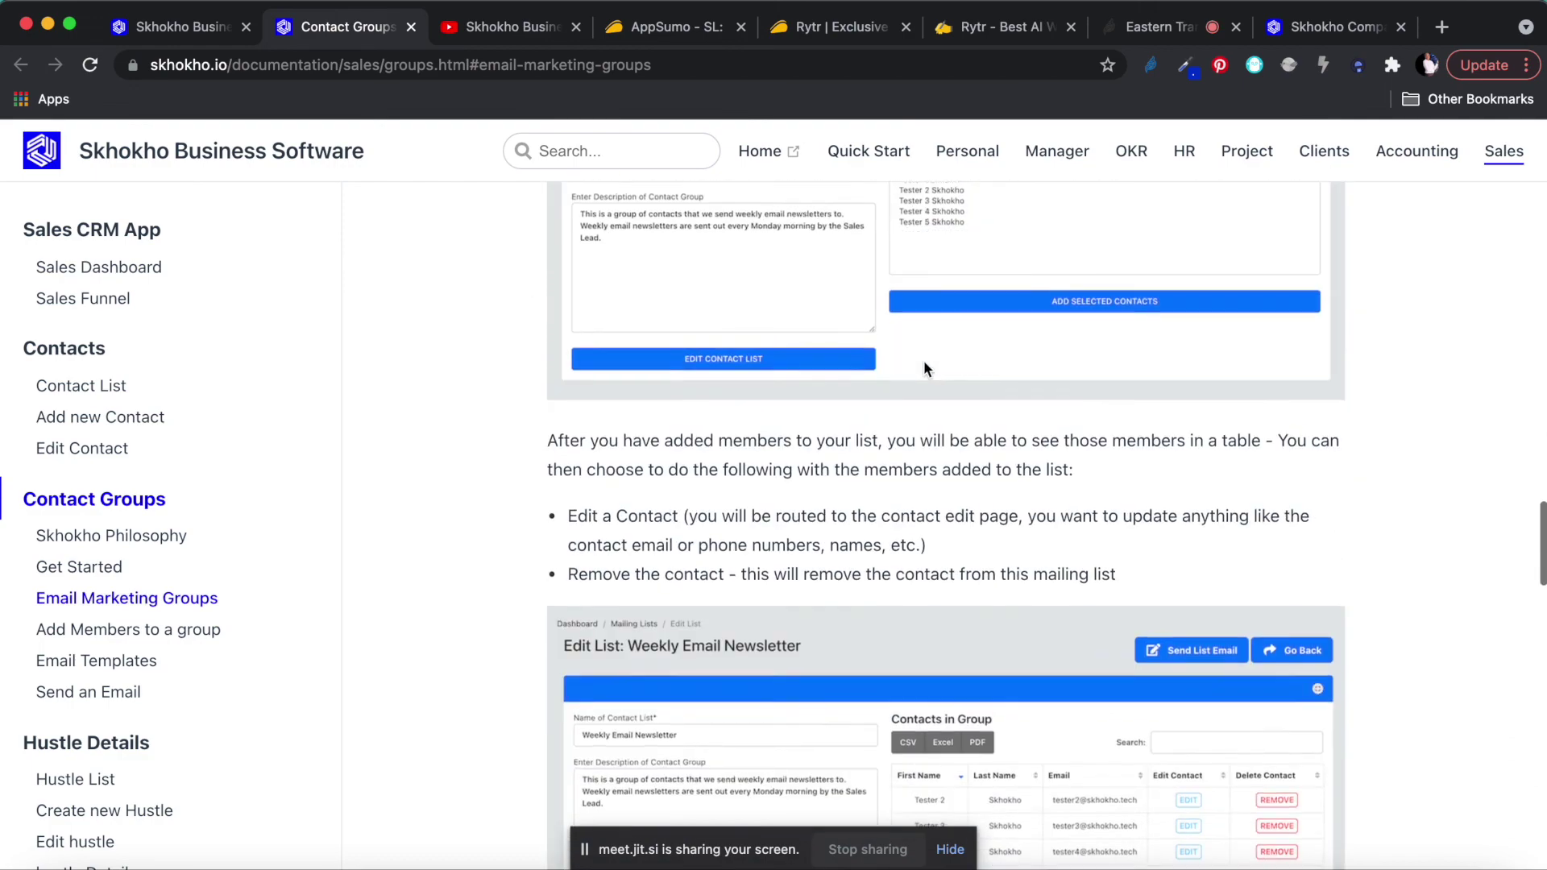
pyautogui.scroll(-20, 925, 368)
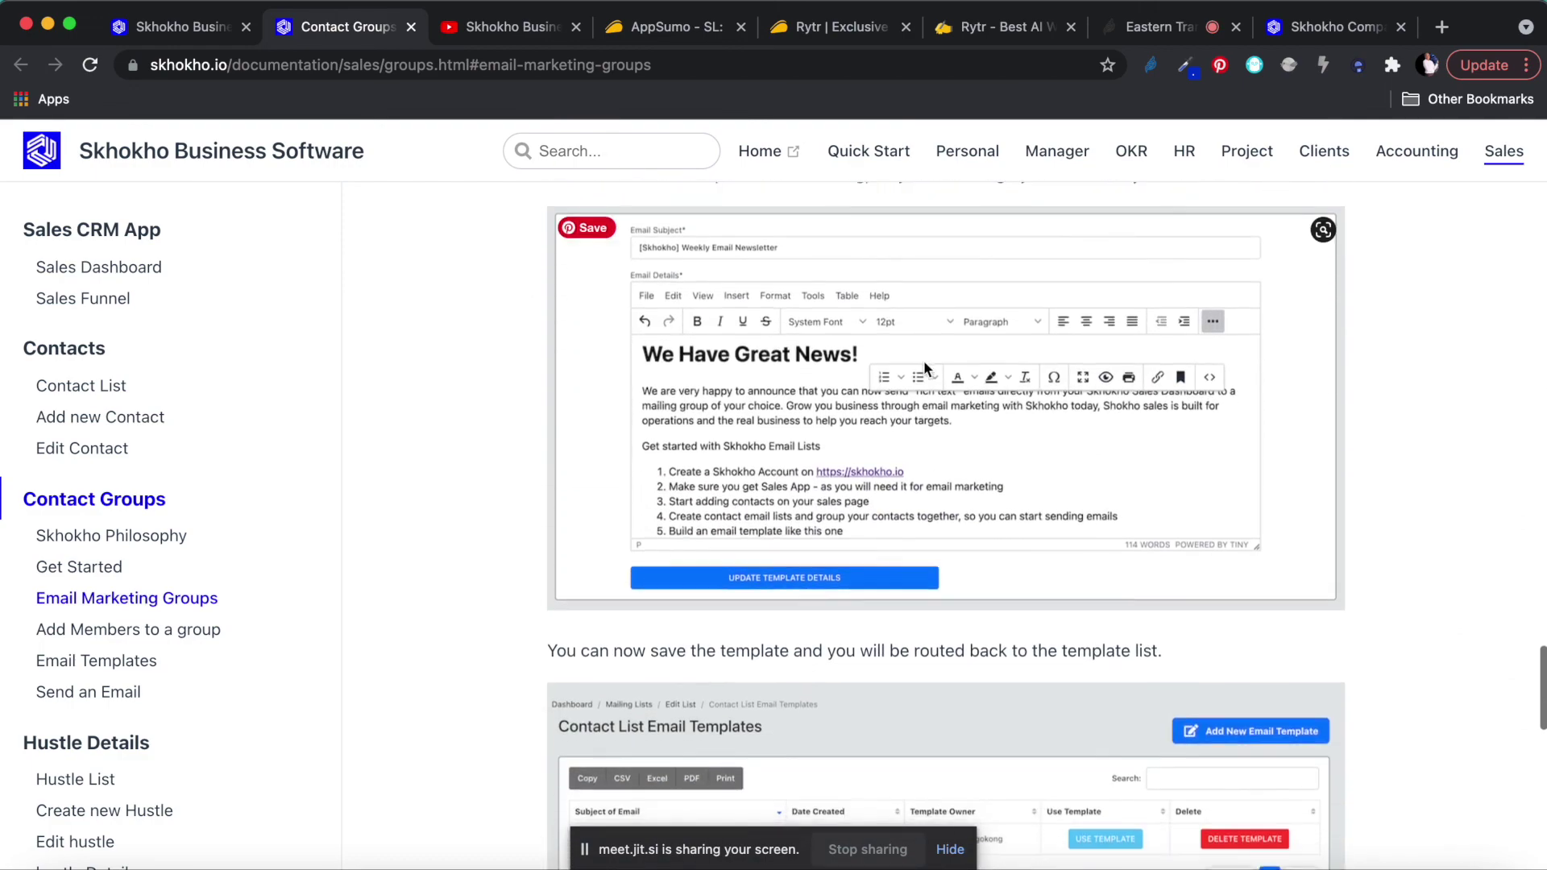
pyautogui.scroll(-17, 923, 368)
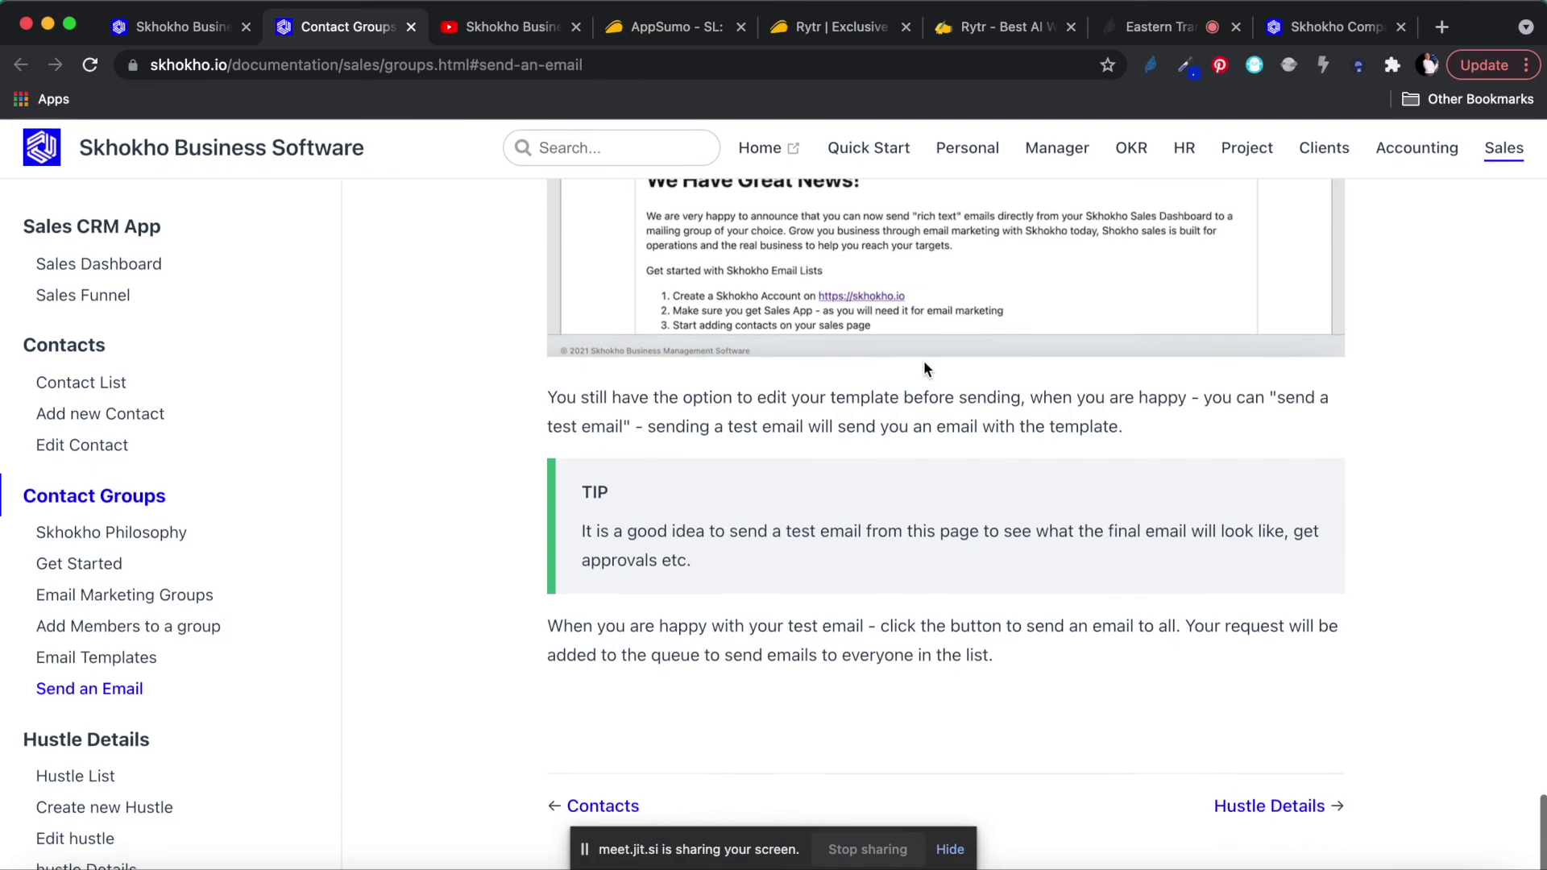
pyautogui.scroll(15, 631, 438)
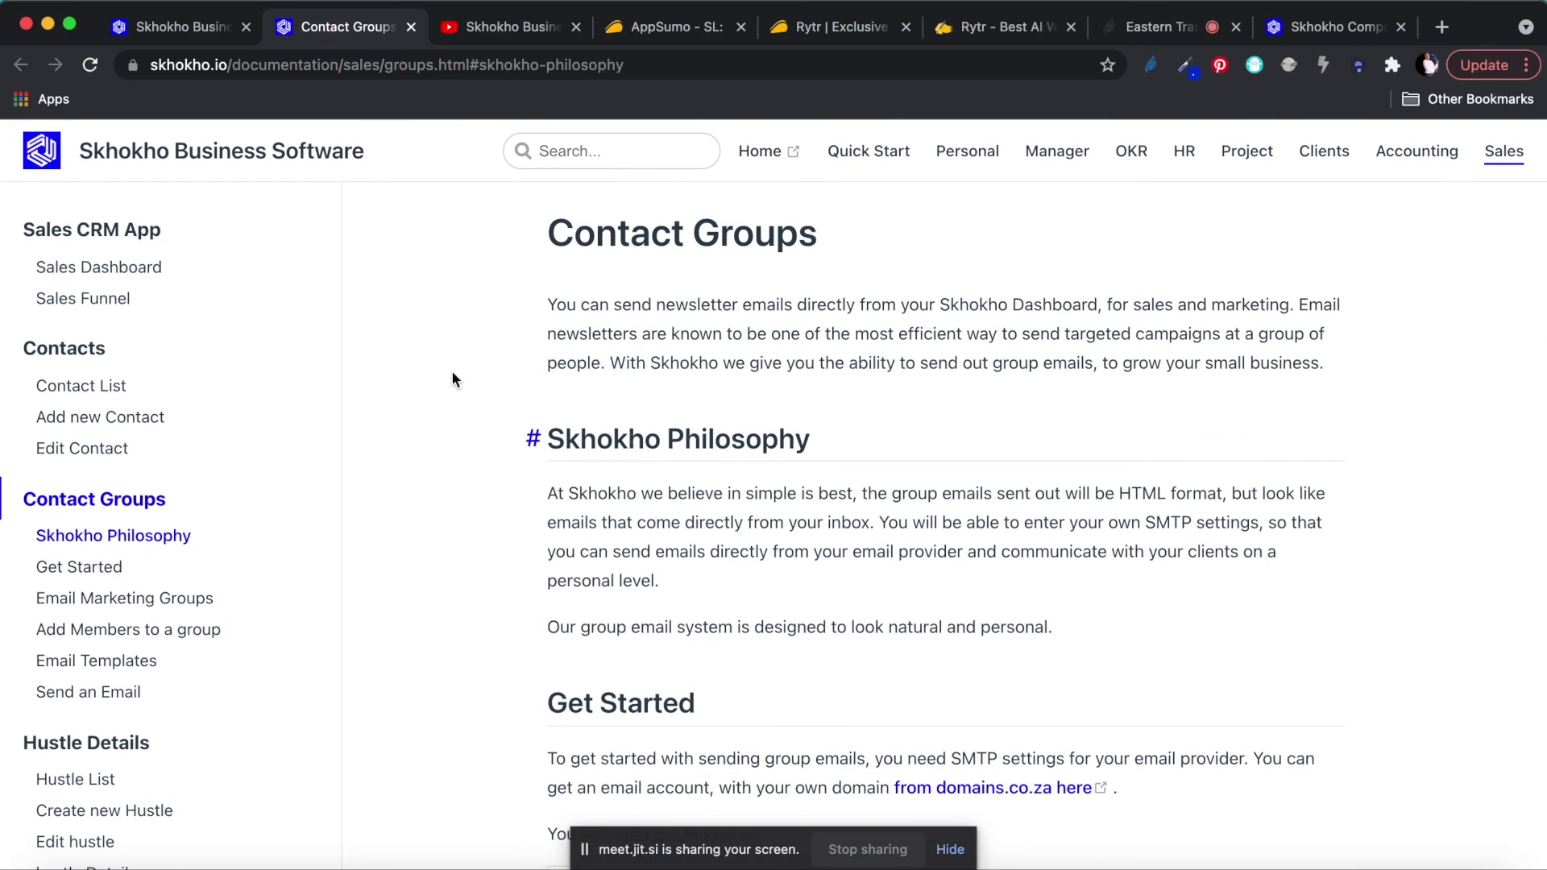
# Step: Return to the Skhokho Mailing Lists page, revisit the YouTube channel's videos, and switch back to the Mailing Lists page
pyautogui.click(194, 29)
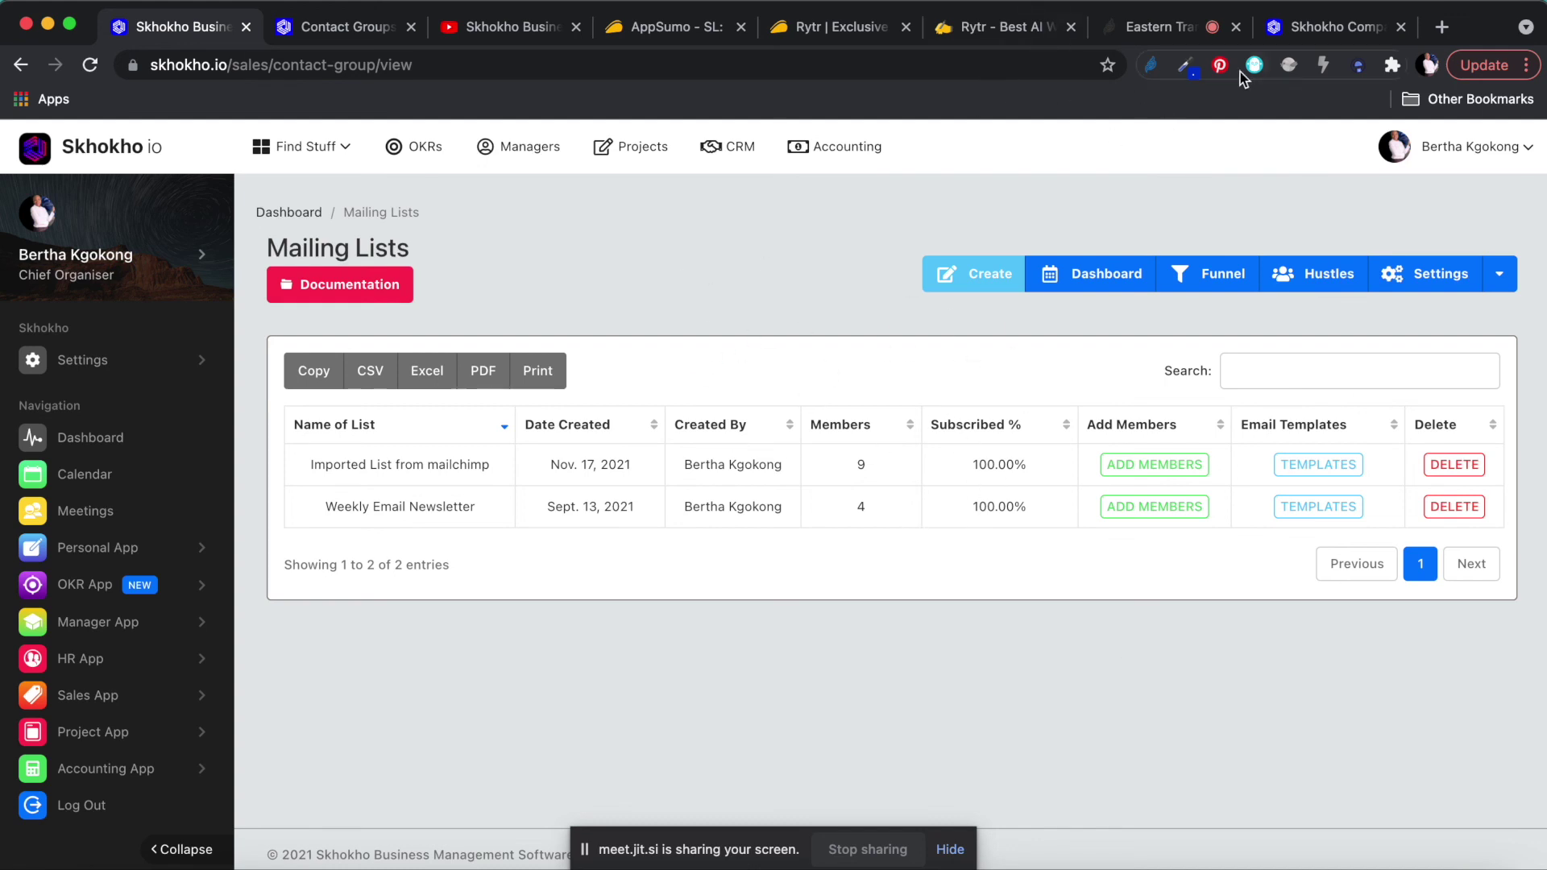
pyautogui.click(501, 28)
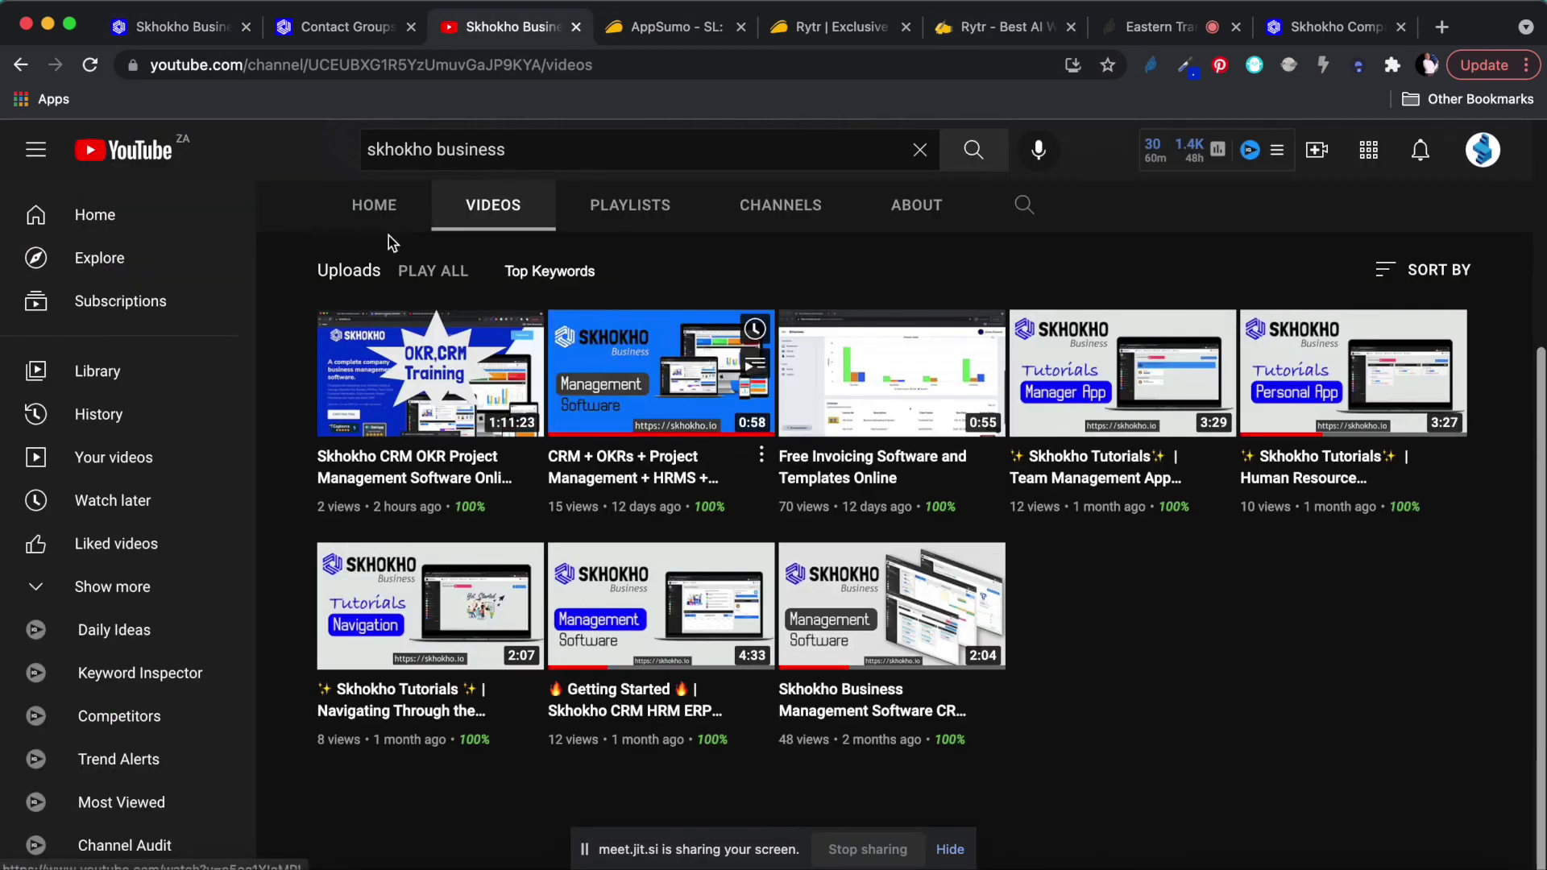
pyautogui.click(197, 26)
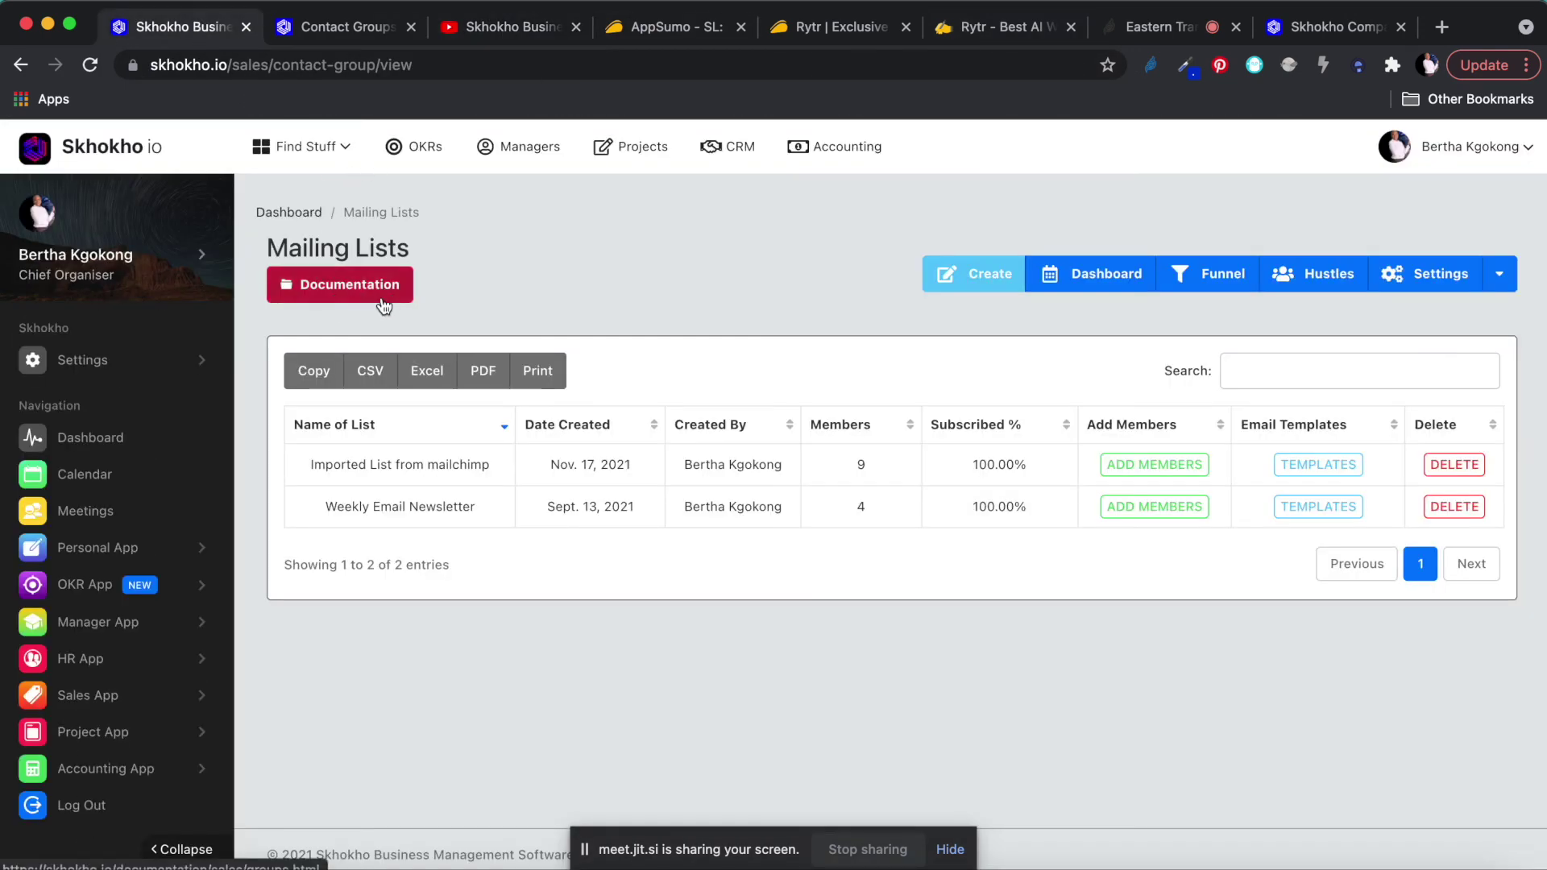